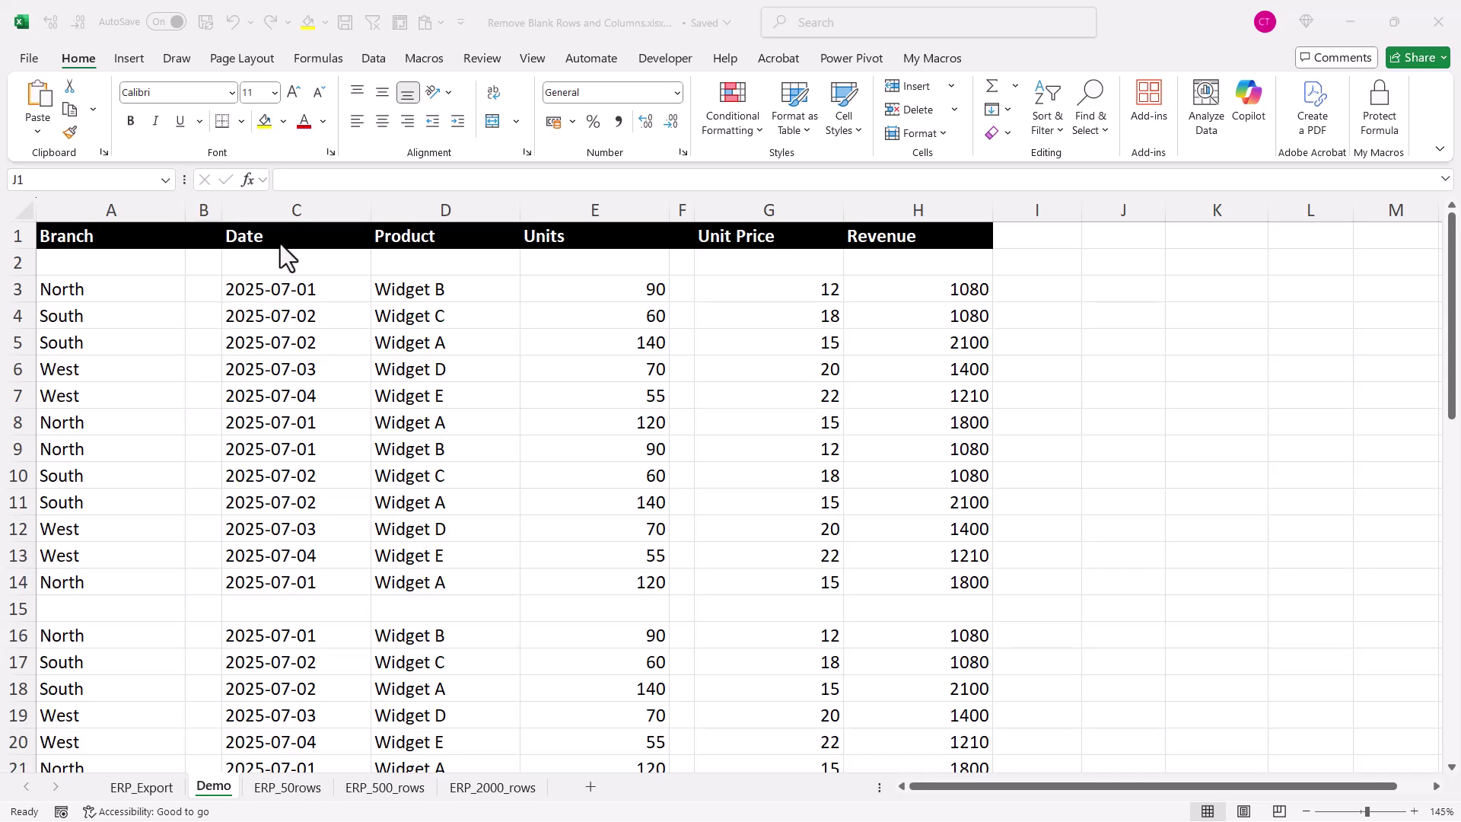
# Step: Select the empty column B, column F and blank row 2 of the sales data
pyautogui.click(204, 211)
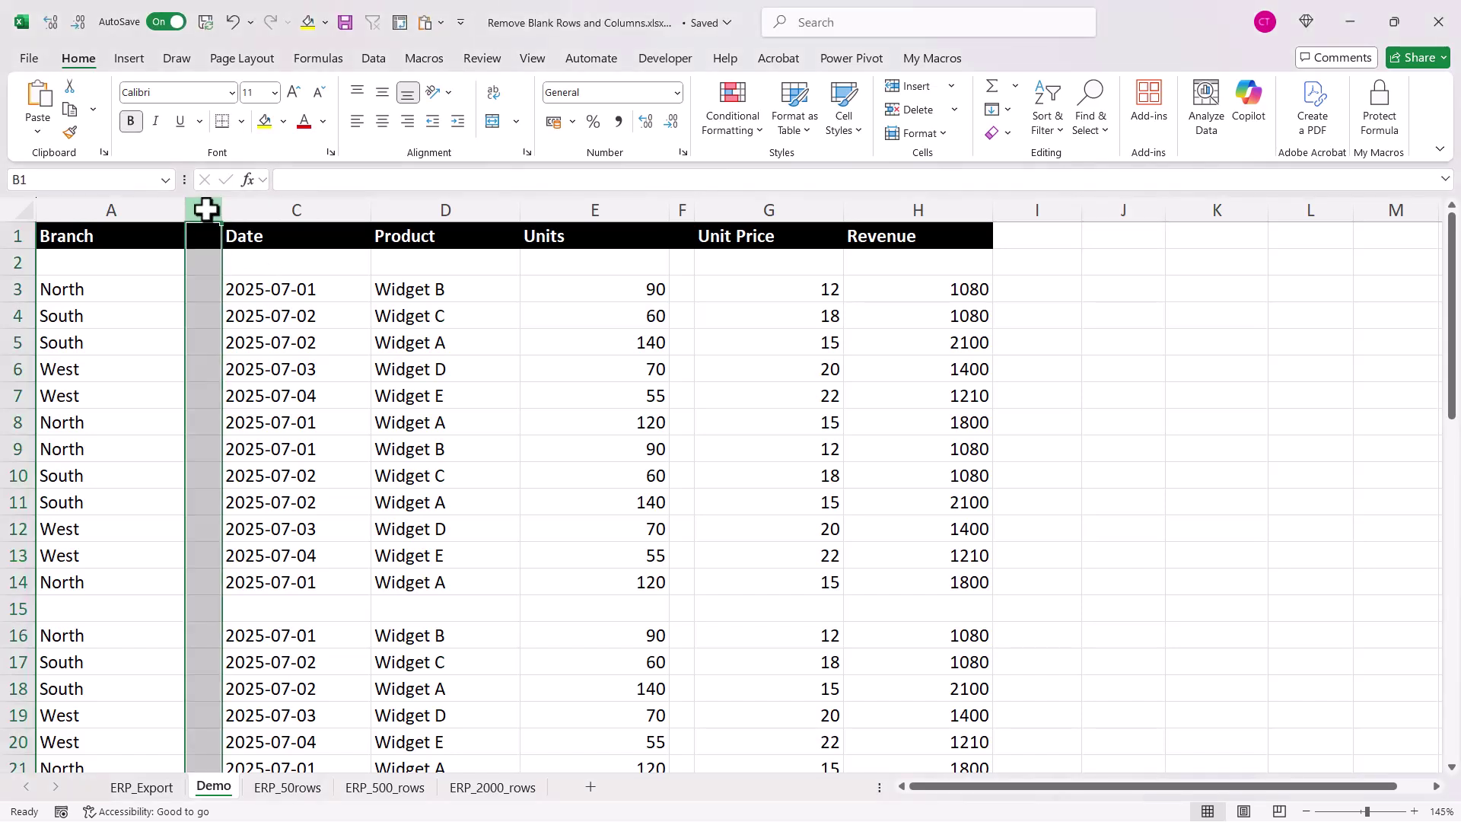
pyautogui.click(681, 209)
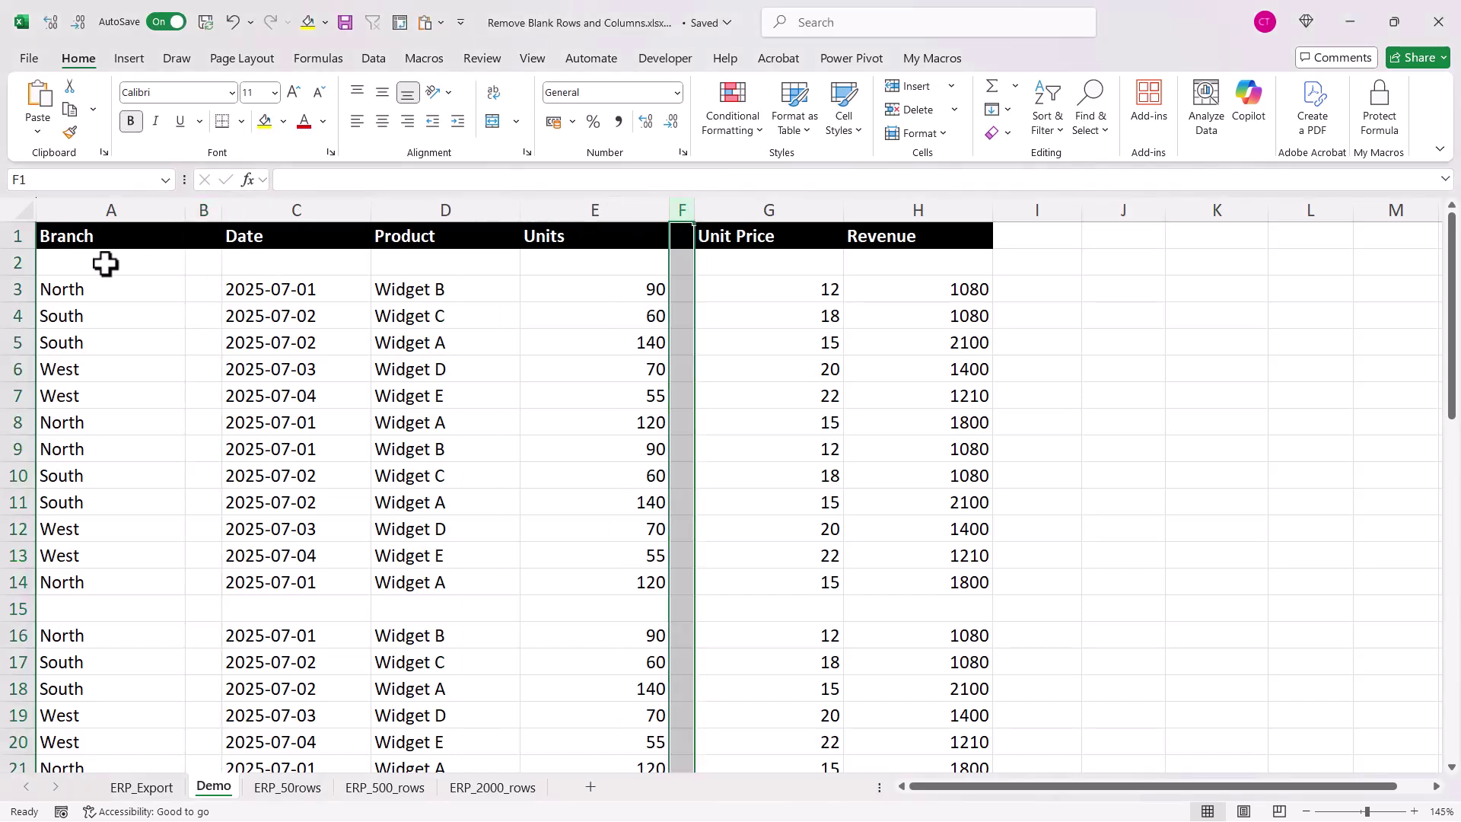
pyautogui.moveTo(105, 261); pyautogui.dragTo(885, 271)
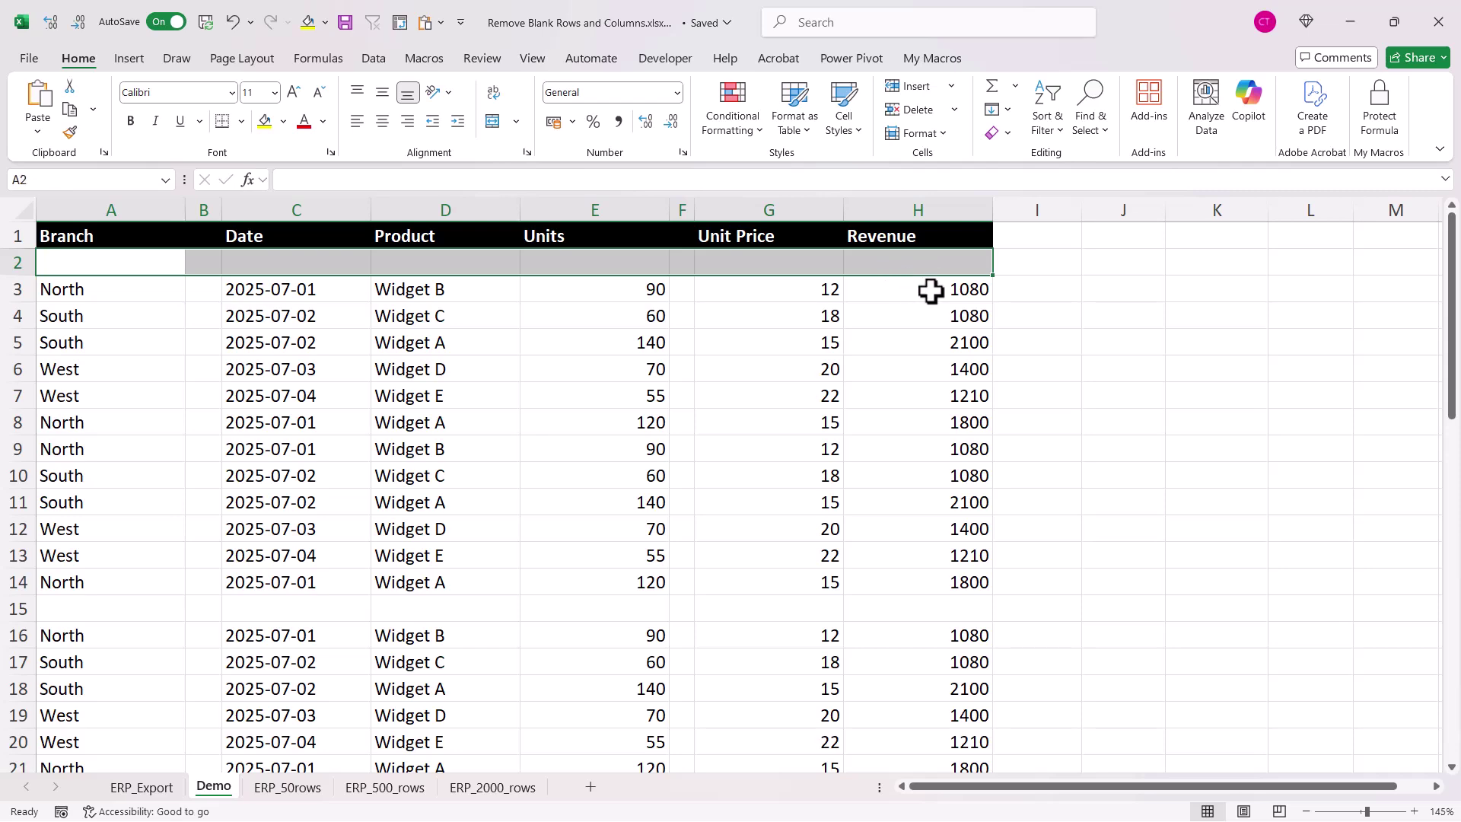
# Step: Enter =REMOVE(A:.H) in J1 to spill the sales table into J:O without blanks
pyautogui.click(1128, 238)
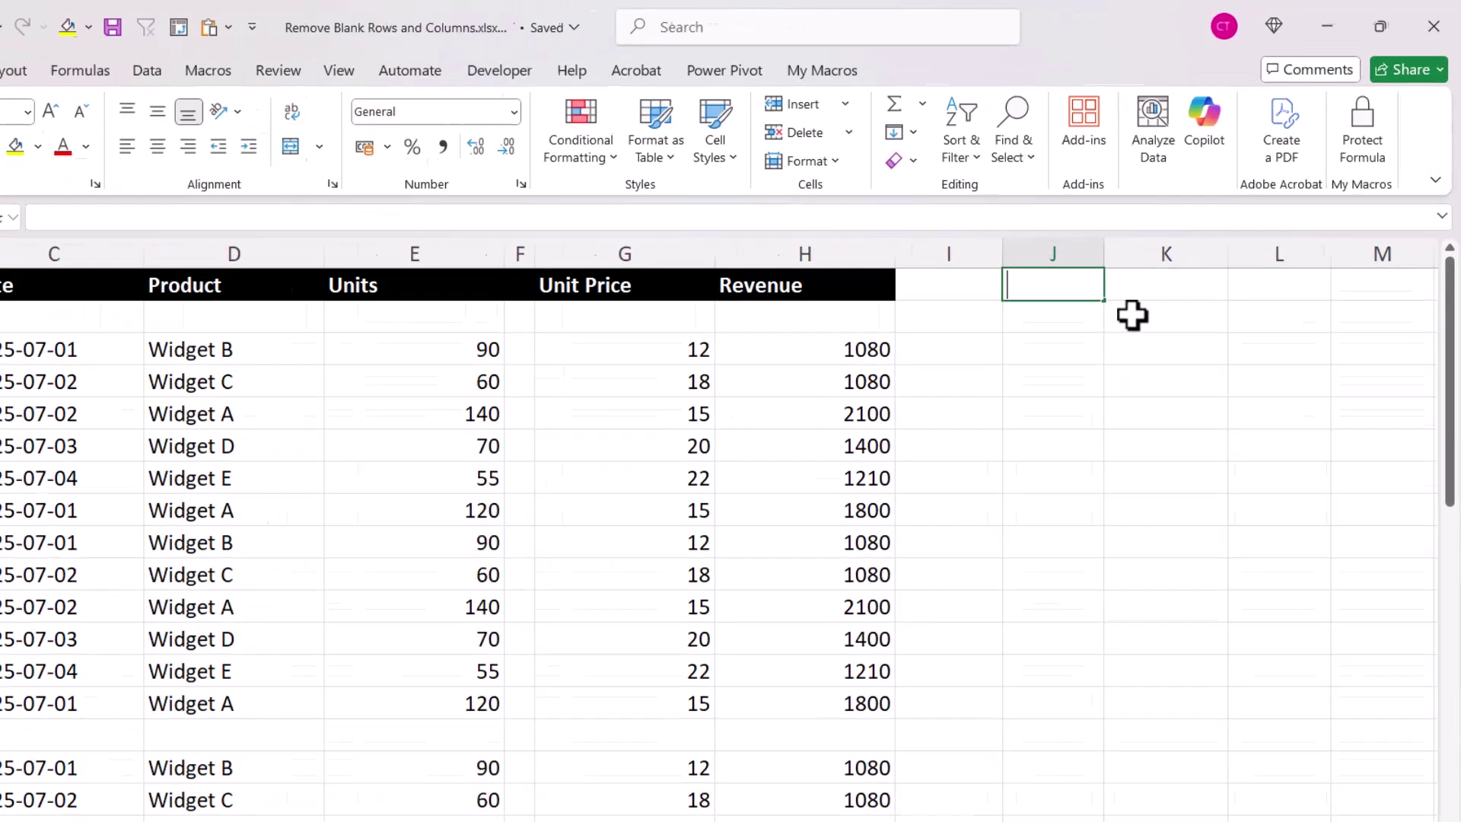
pyautogui.write('=remove')
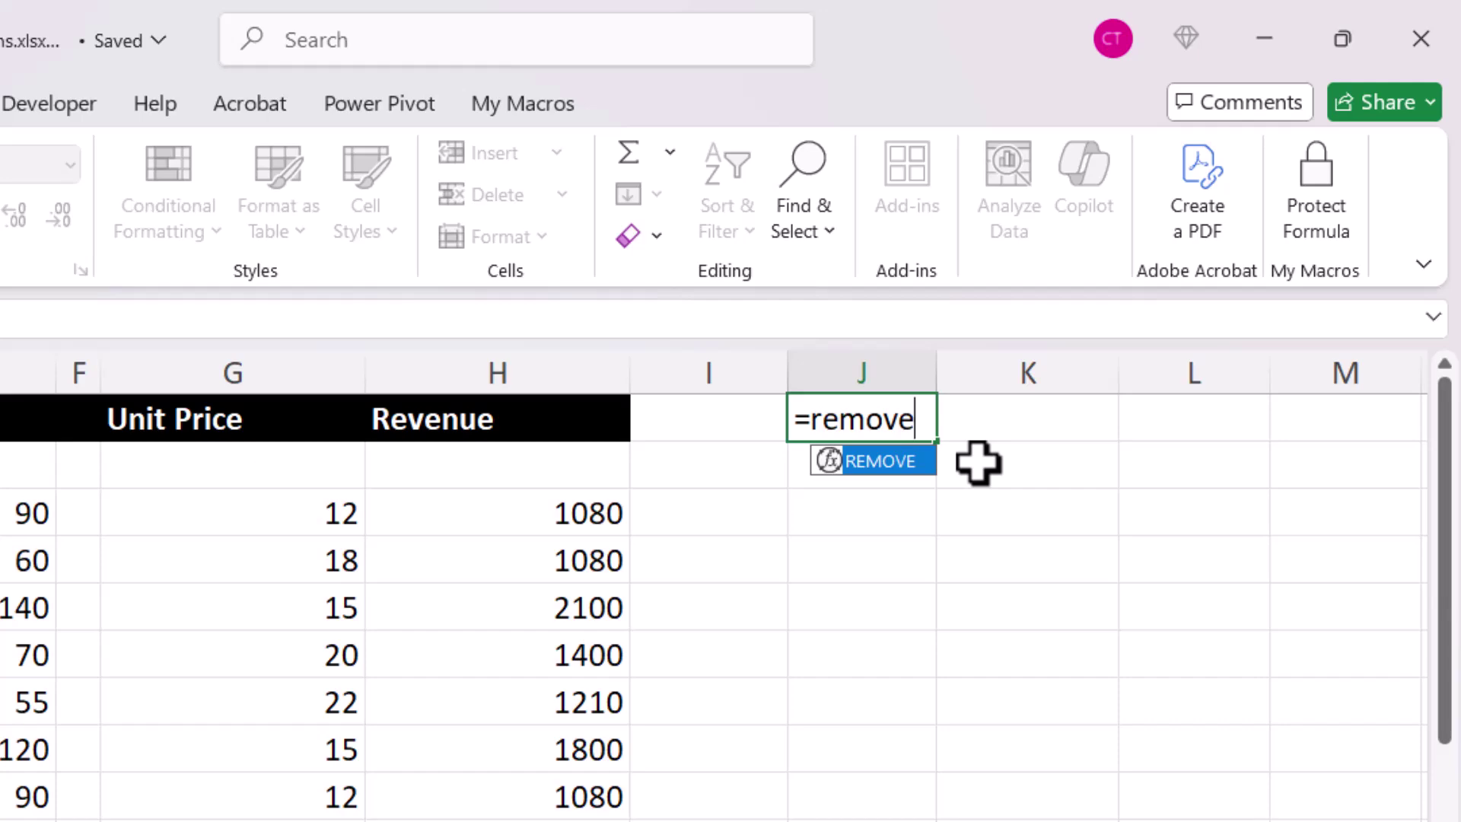
pyautogui.write('(')
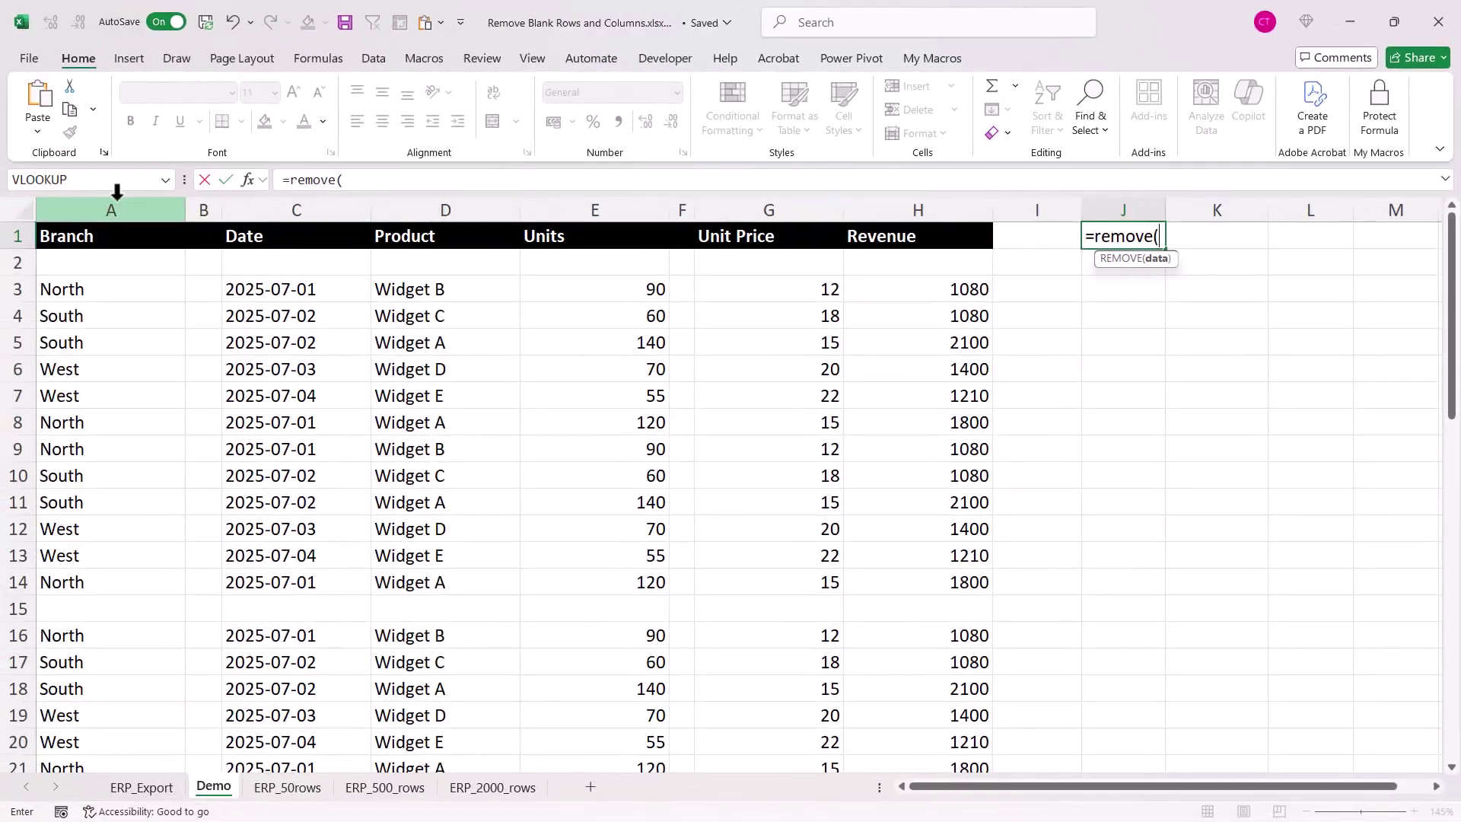
pyautogui.moveTo(115, 198); pyautogui.dragTo(913, 192)
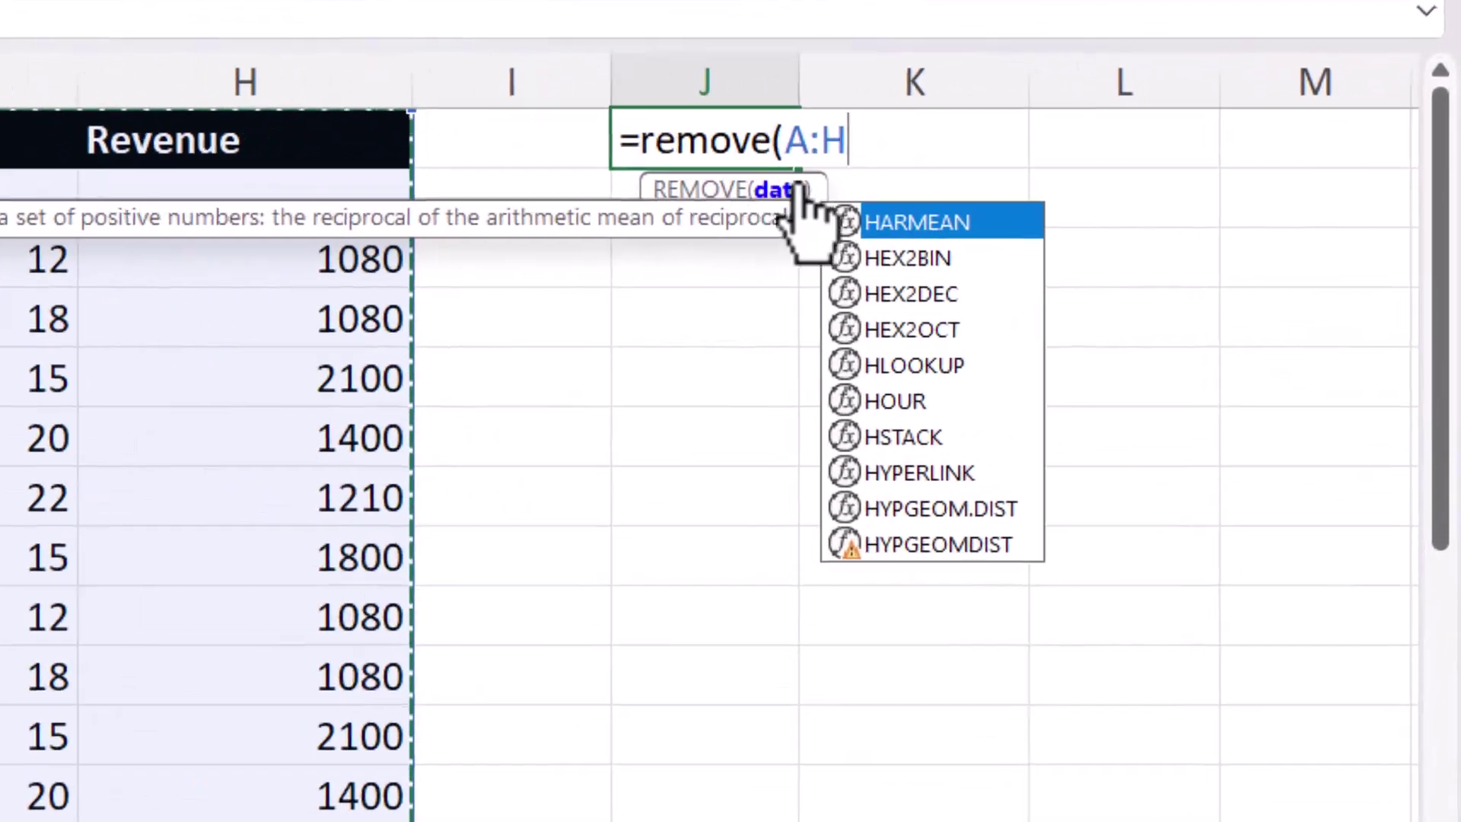
pyautogui.click(826, 144)
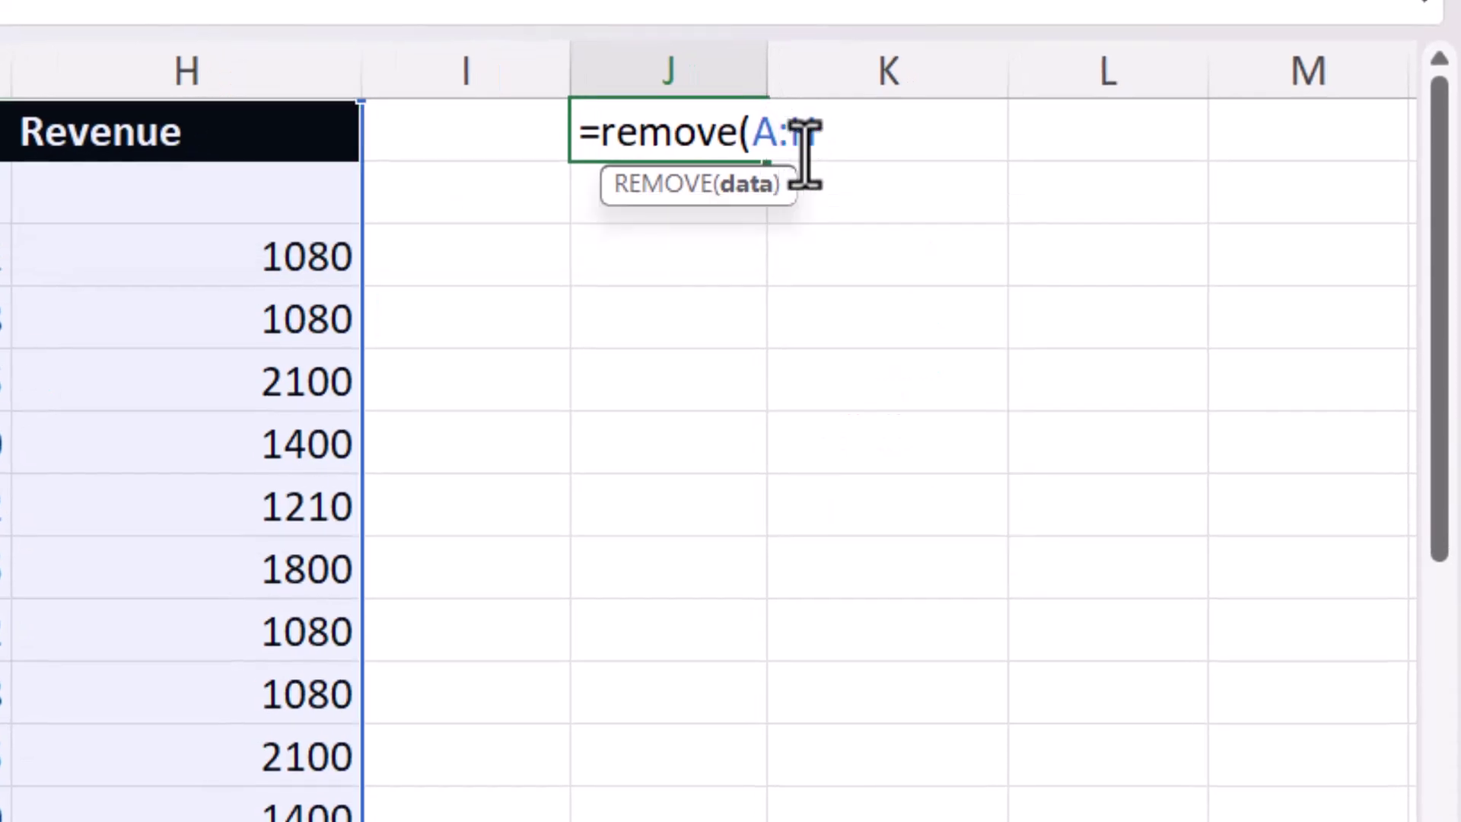
pyautogui.write('.H')
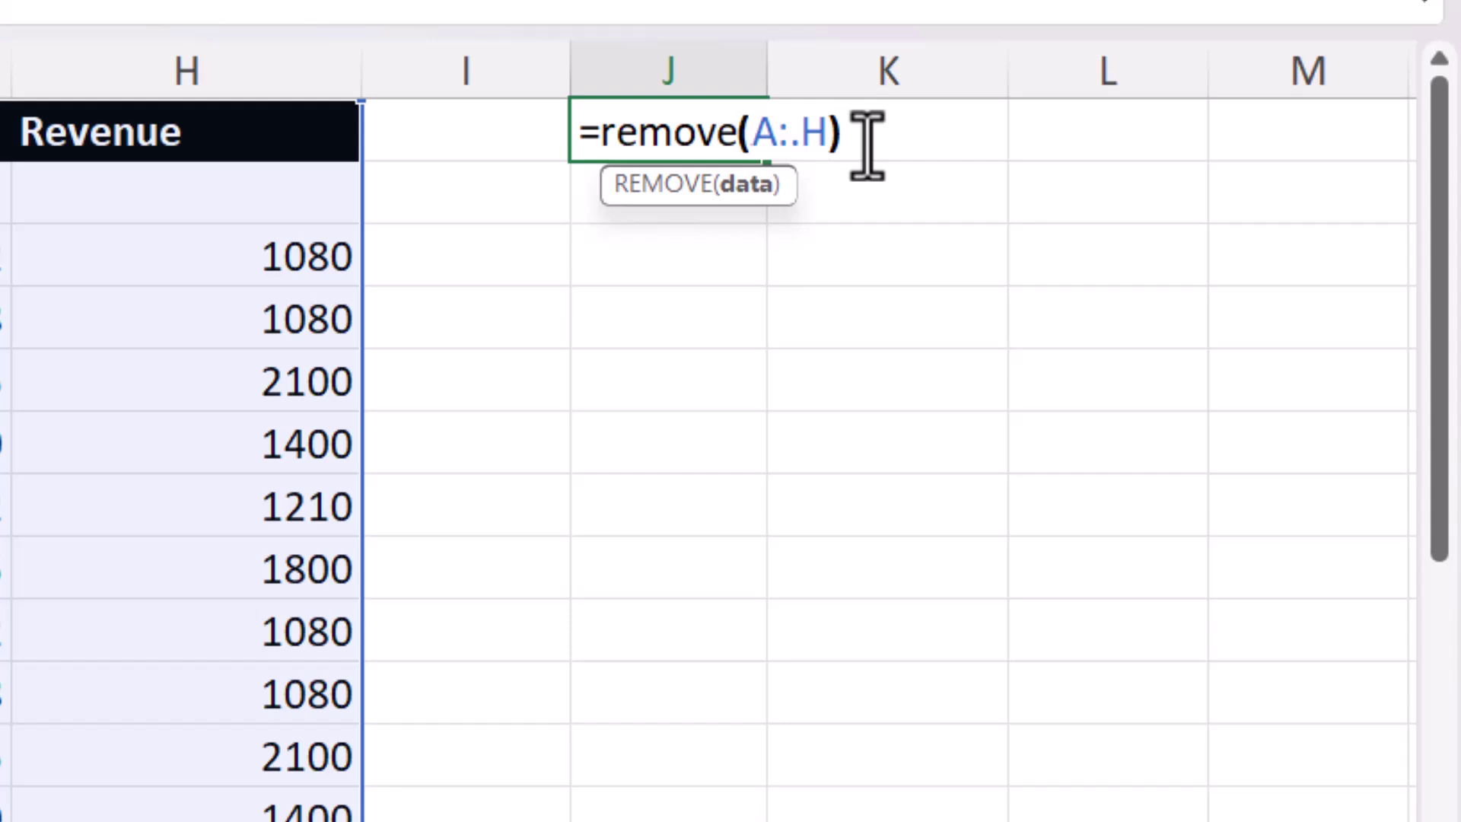
pyautogui.write(')')
pyautogui.press('Return')
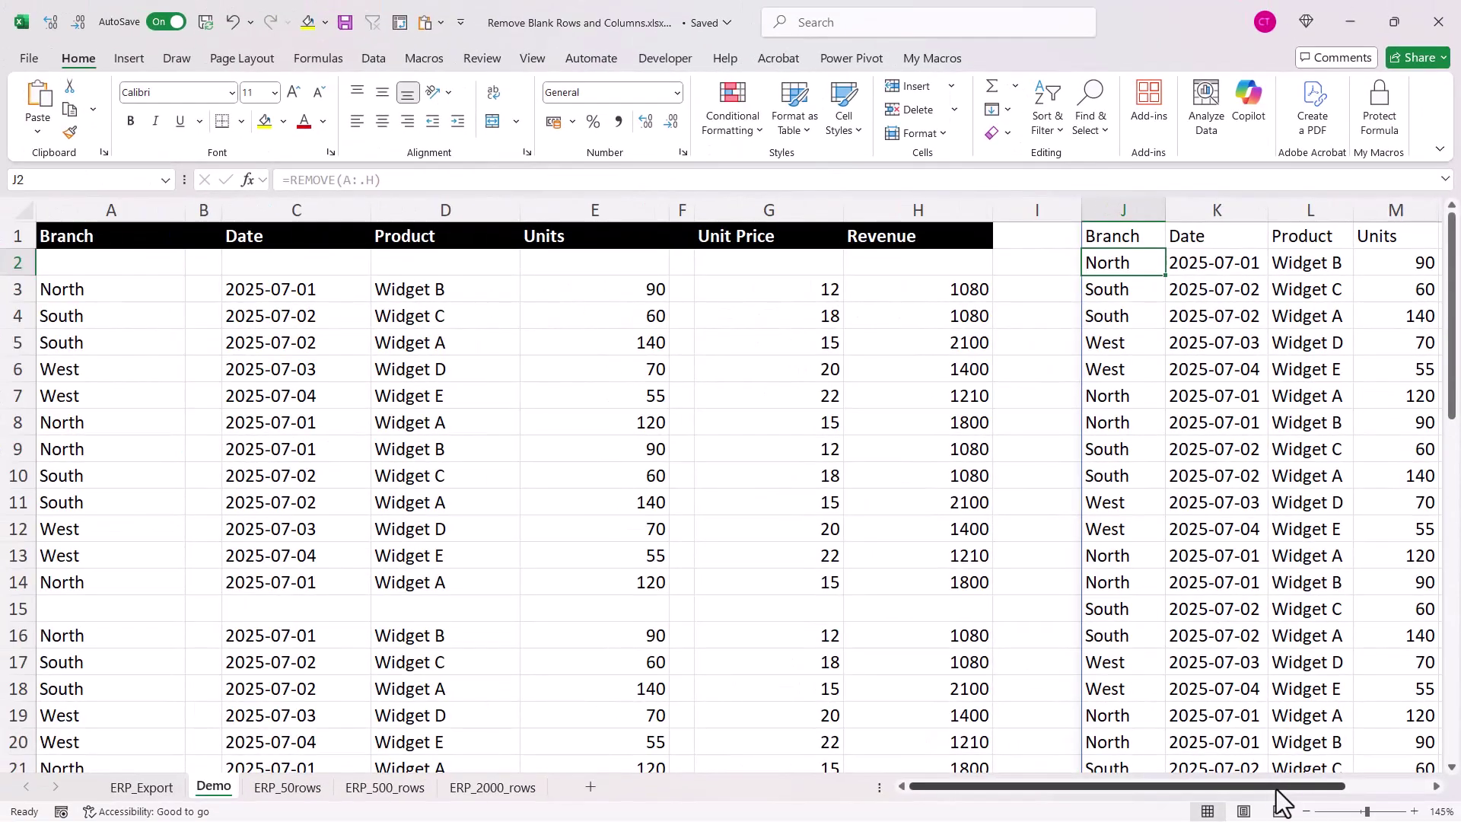
pyautogui.moveTo(1276, 787); pyautogui.dragTo(1409, 786)
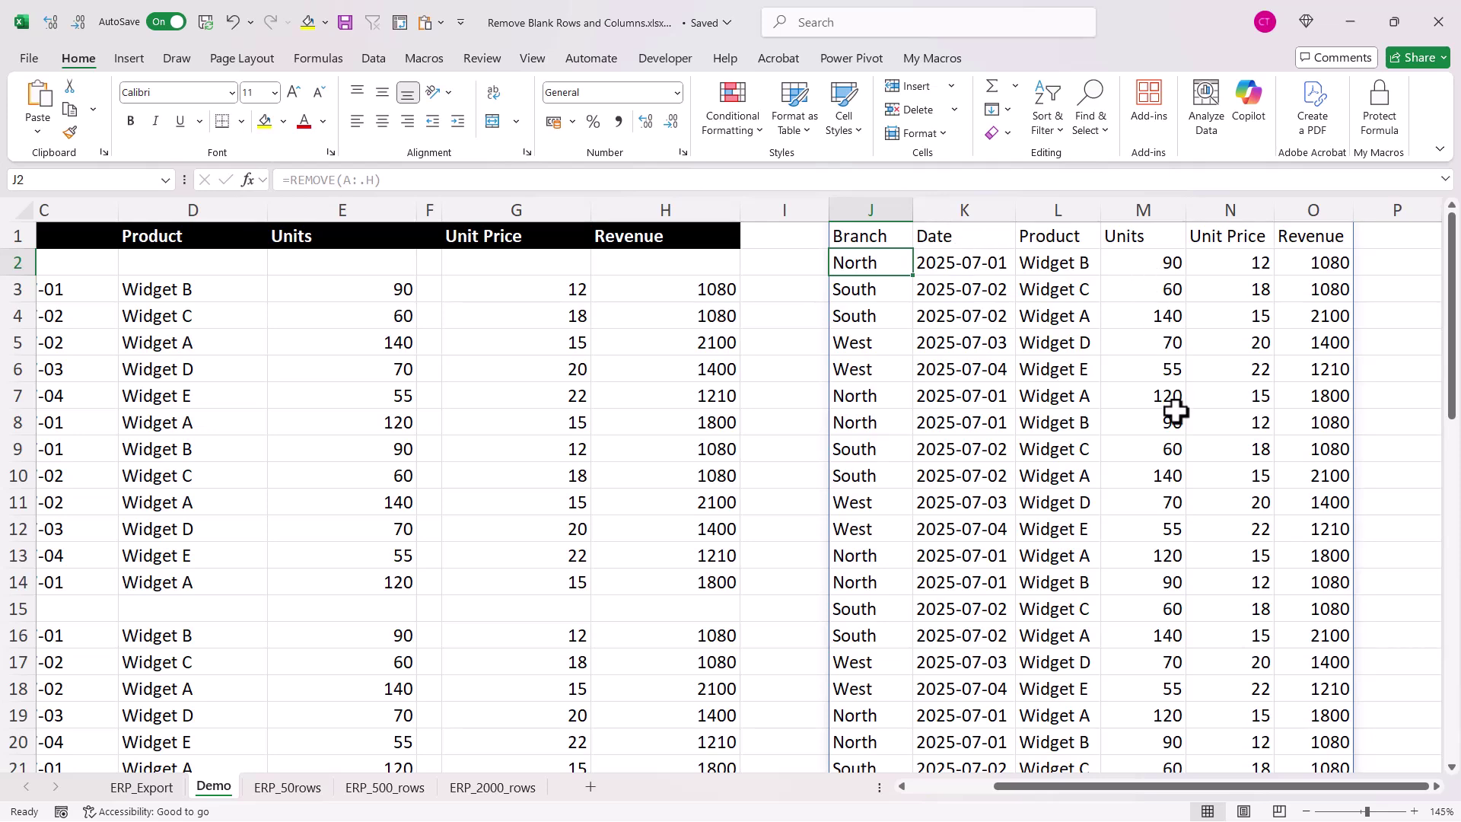
# Step: Undo the REMOVE formula so J1:O is empty, leaving J1 selected
pyautogui.hotkey('ctrl', 'z')
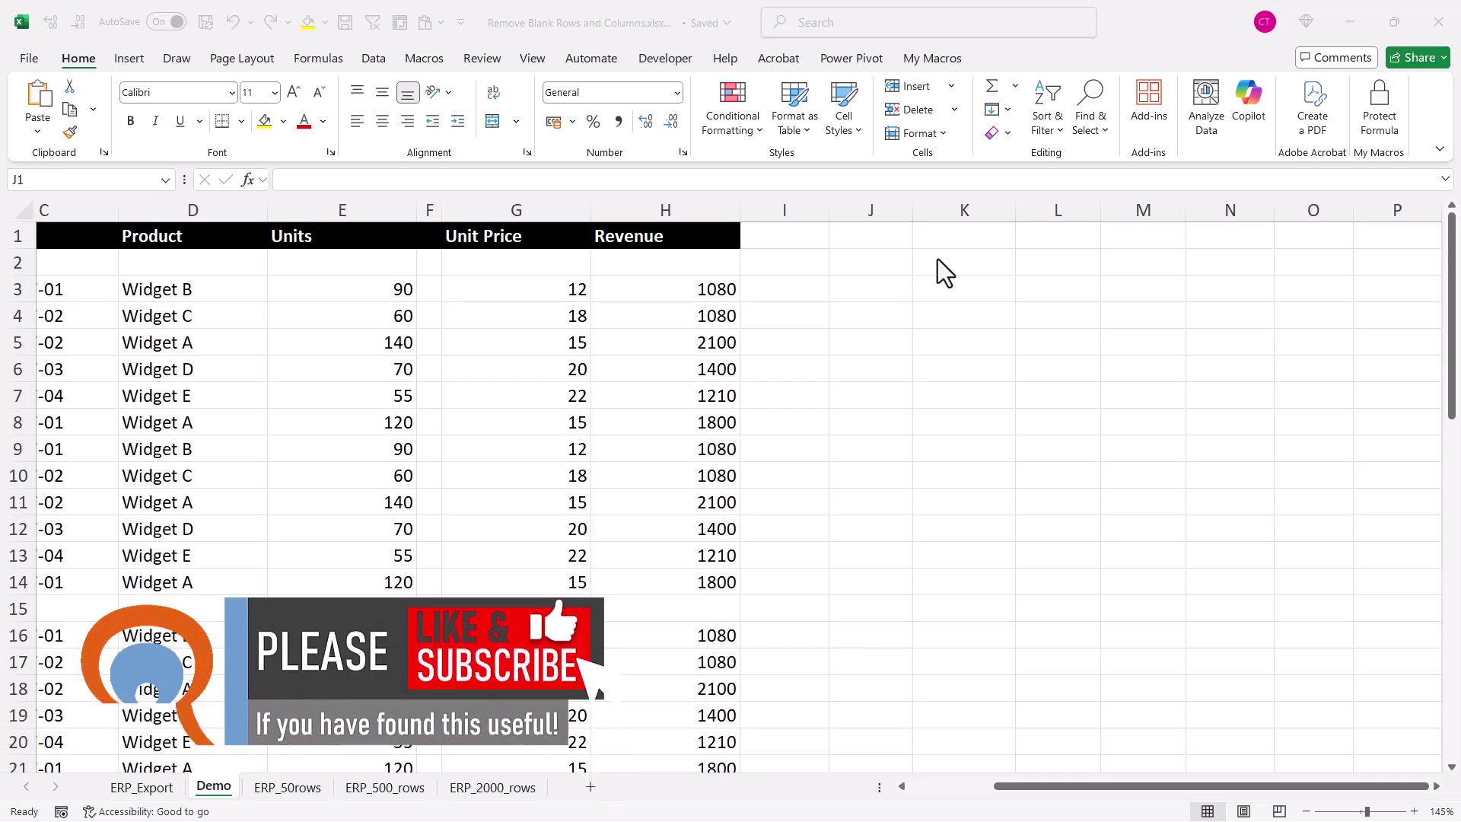
pyautogui.click(877, 240)
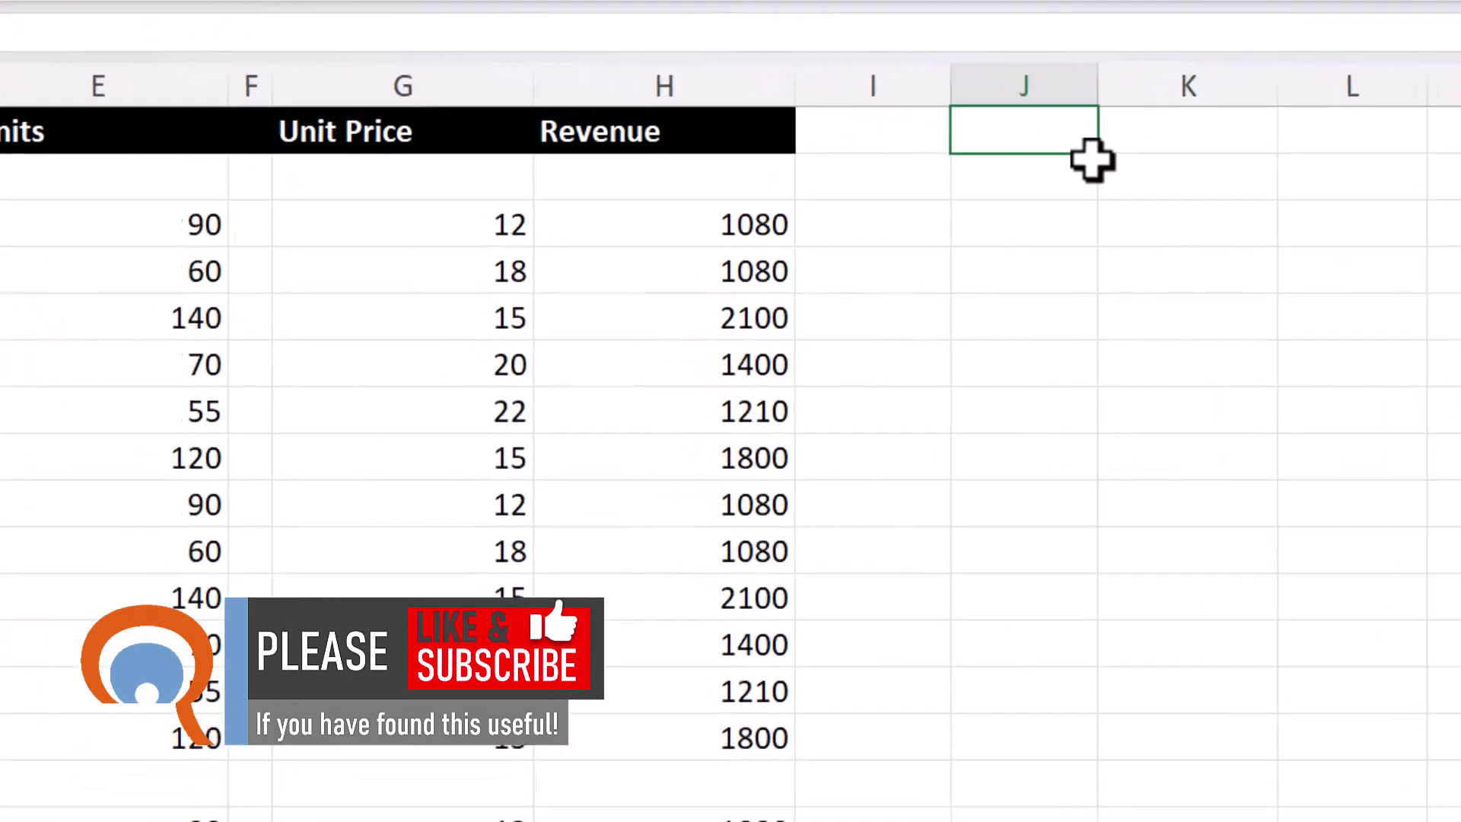
# Step: Enter =ISBLANK(A:.H) in J1, spilling a TRUE/FALSE grid flagging rows 2, 15 and columns B, F
pyautogui.write('=')
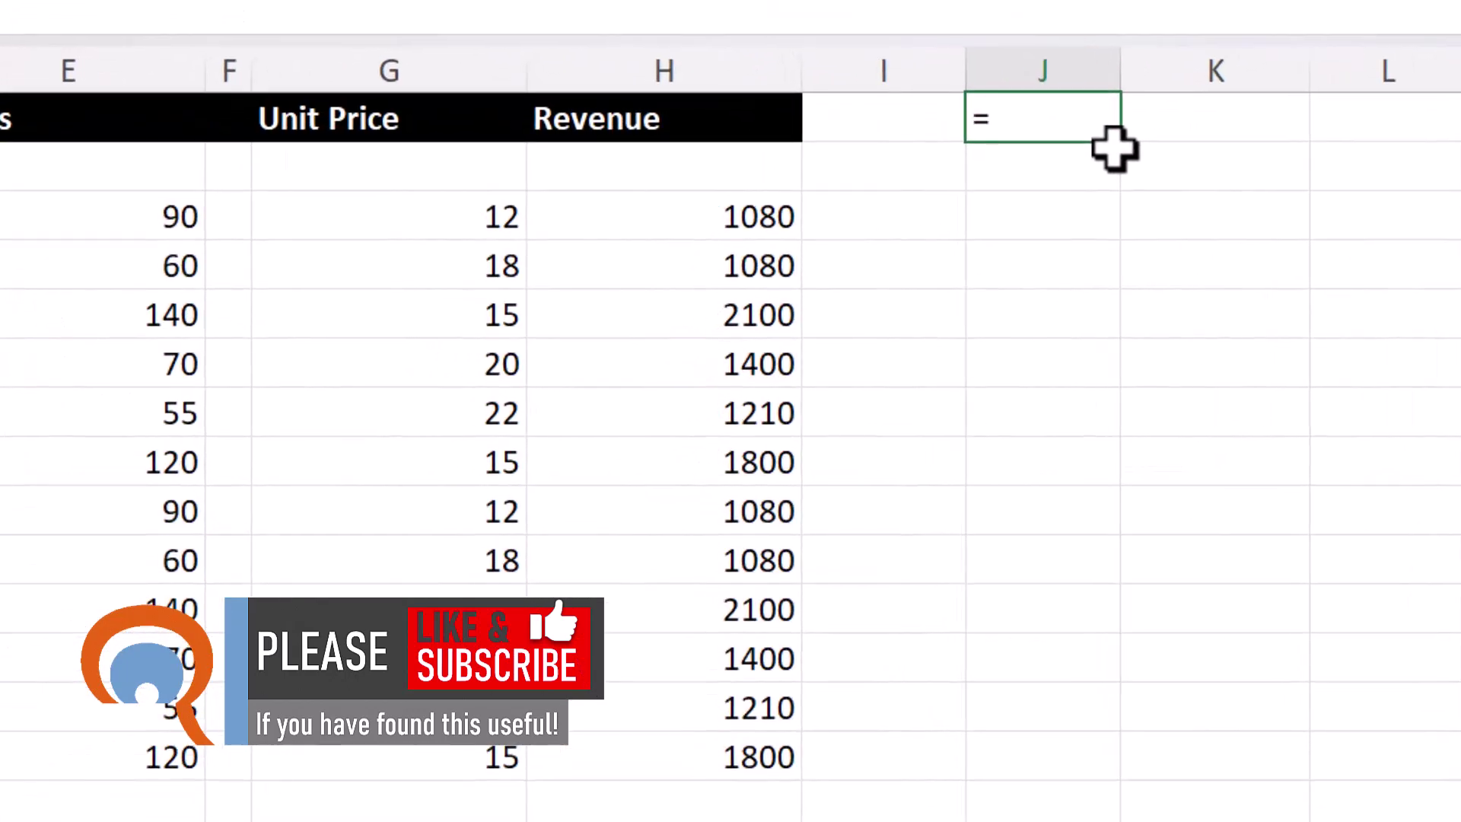
pyautogui.write('isb')
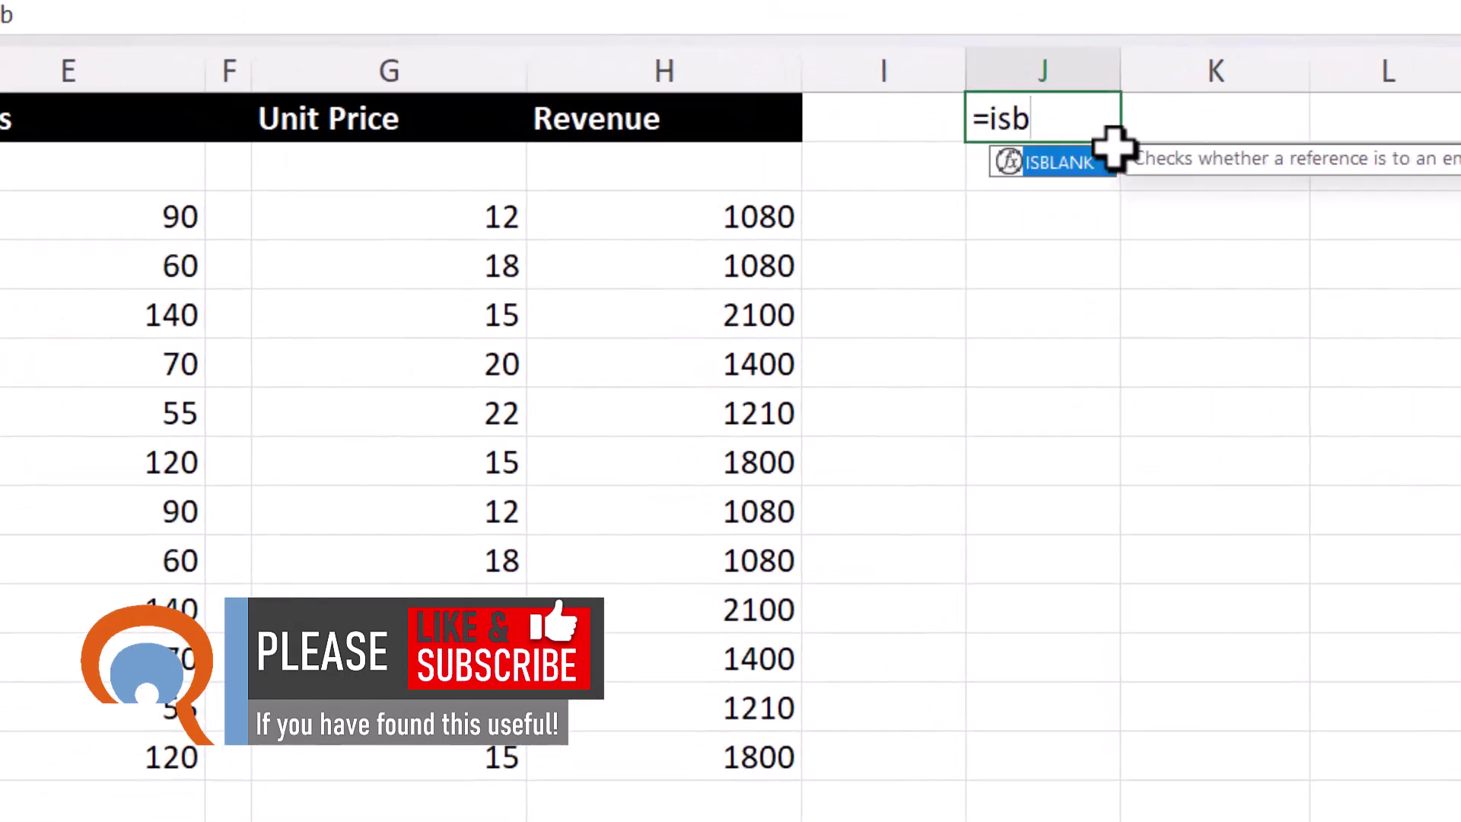
pyautogui.write('lank(')
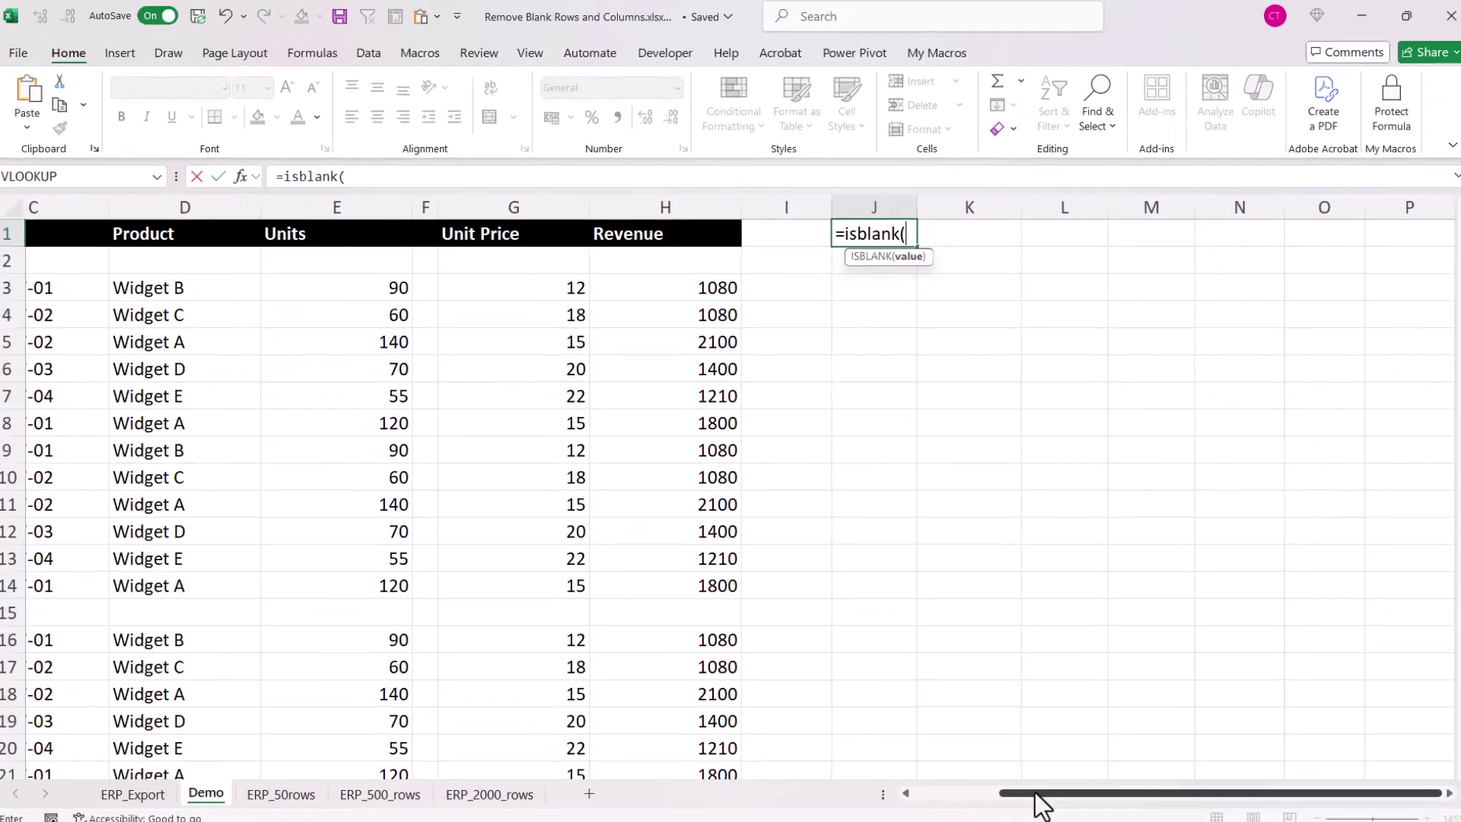
pyautogui.moveTo(1037, 792); pyautogui.dragTo(913, 788)
pyautogui.moveTo(93, 207); pyautogui.dragTo(926, 208)
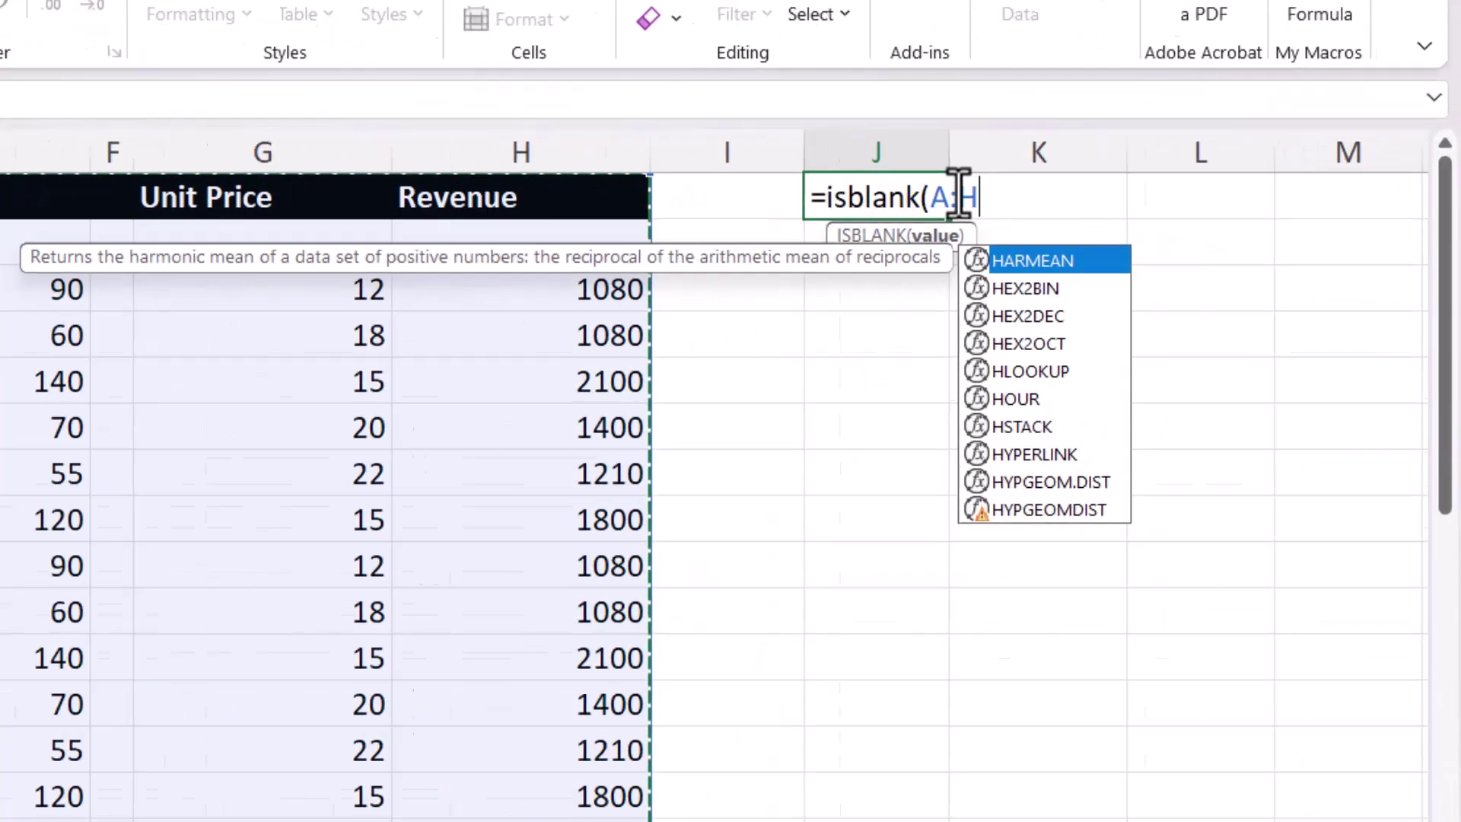
pyautogui.click(1179, 238)
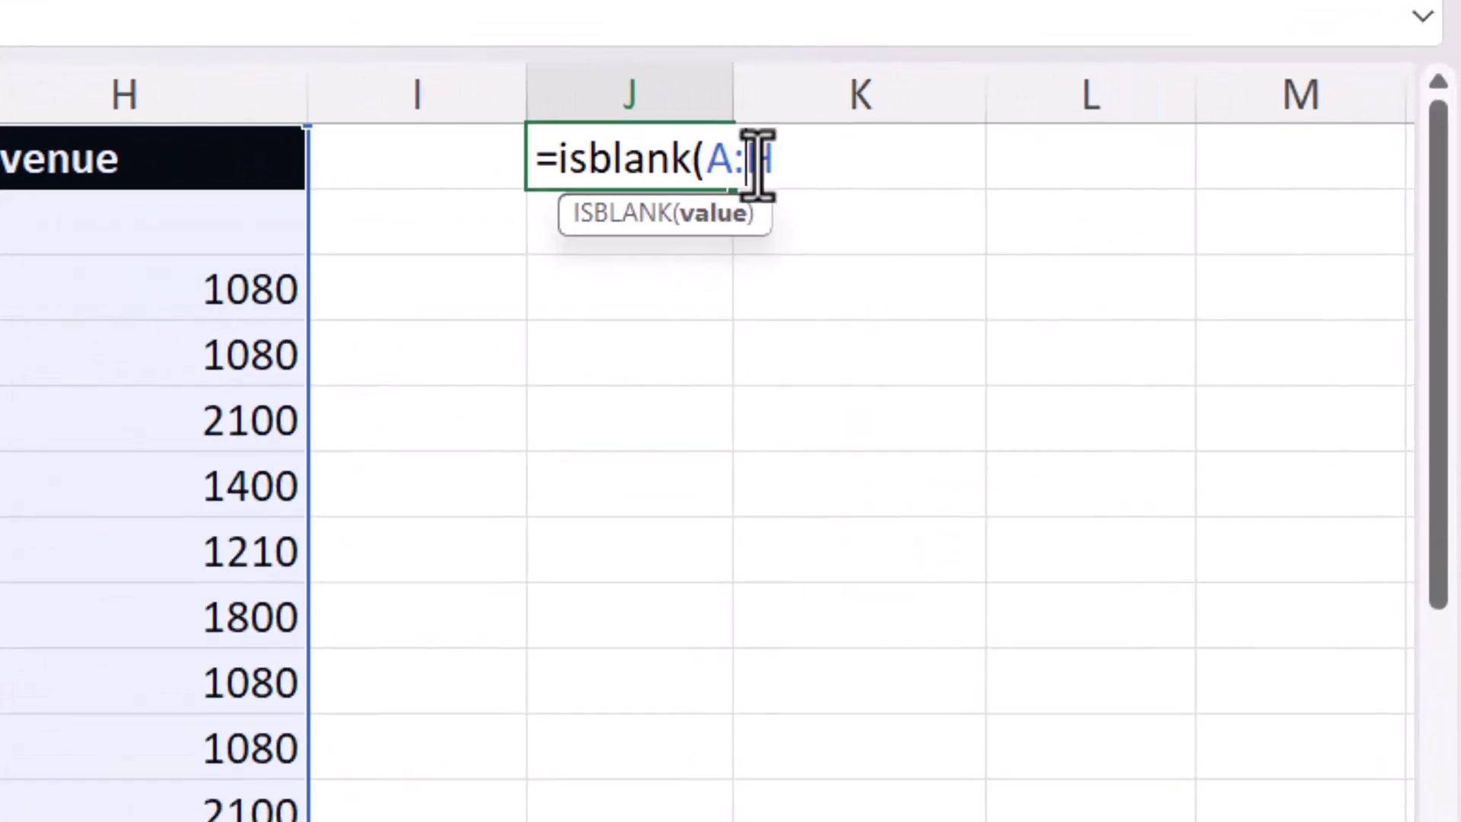
pyautogui.write('.H')
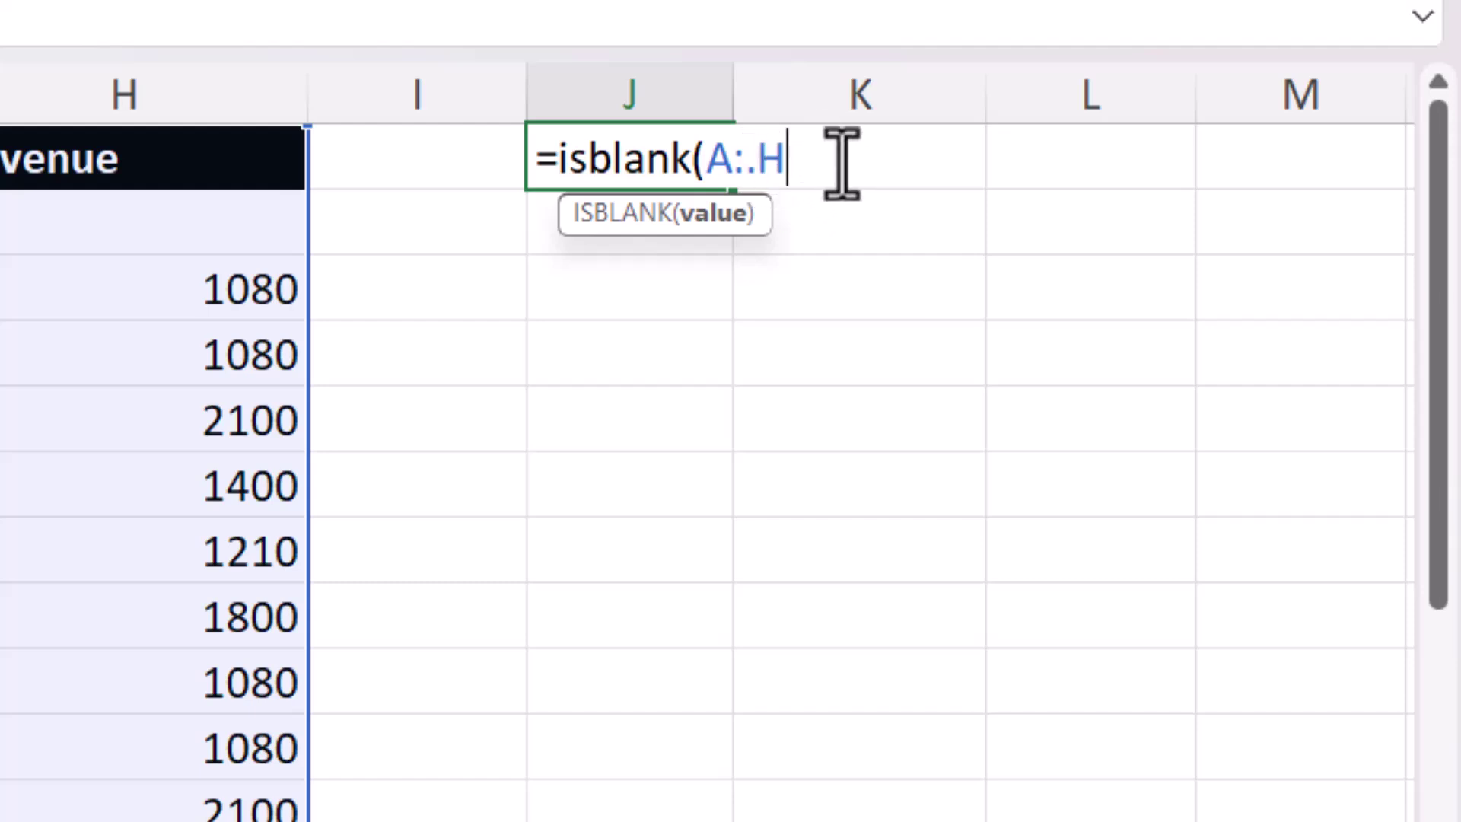
pyautogui.write(')')
pyautogui.press('Return')
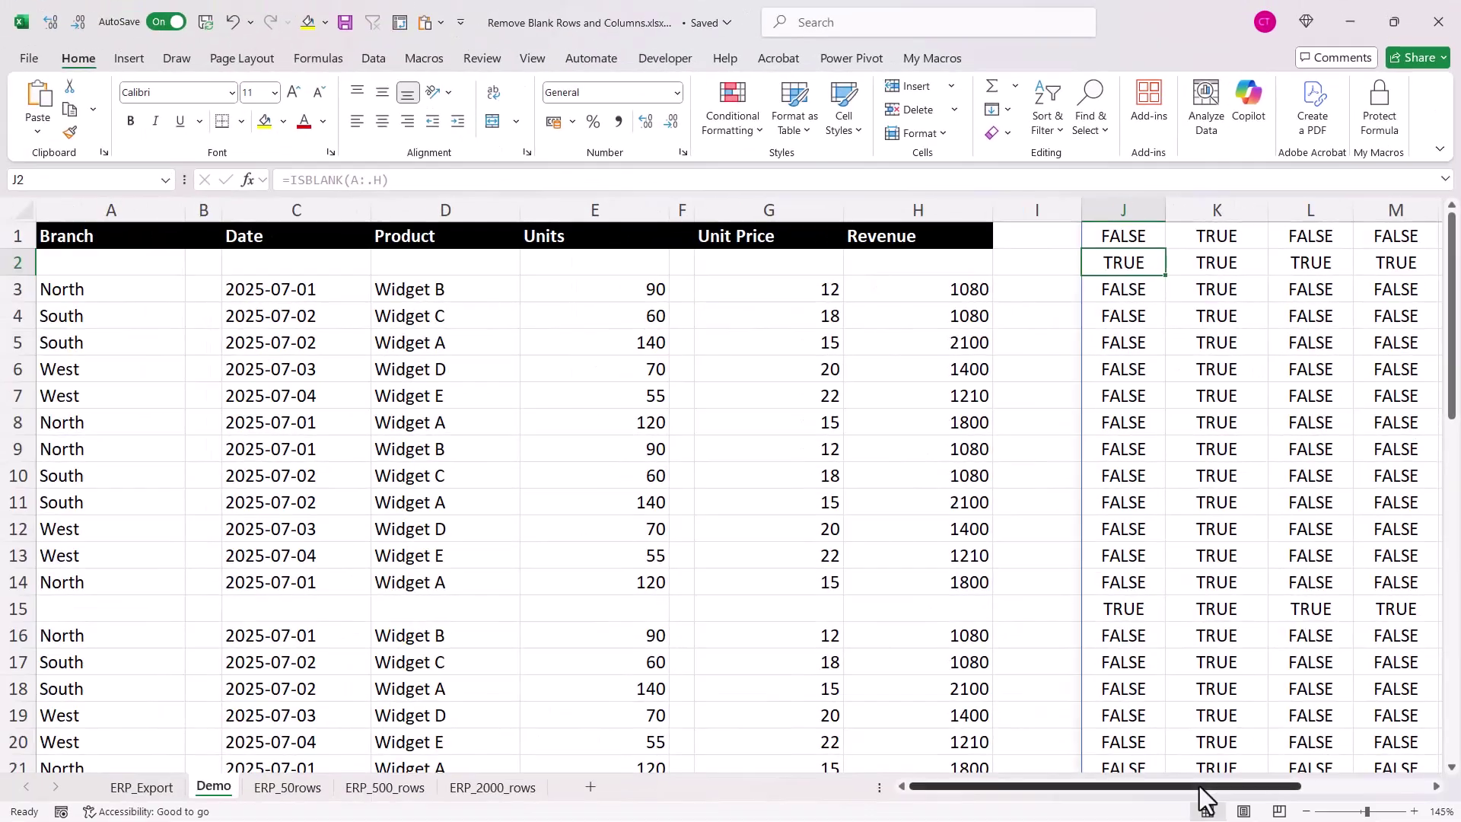
pyautogui.moveTo(1199, 787); pyautogui.dragTo(1353, 781)
pyautogui.moveTo(688, 262); pyautogui.dragTo(1298, 261)
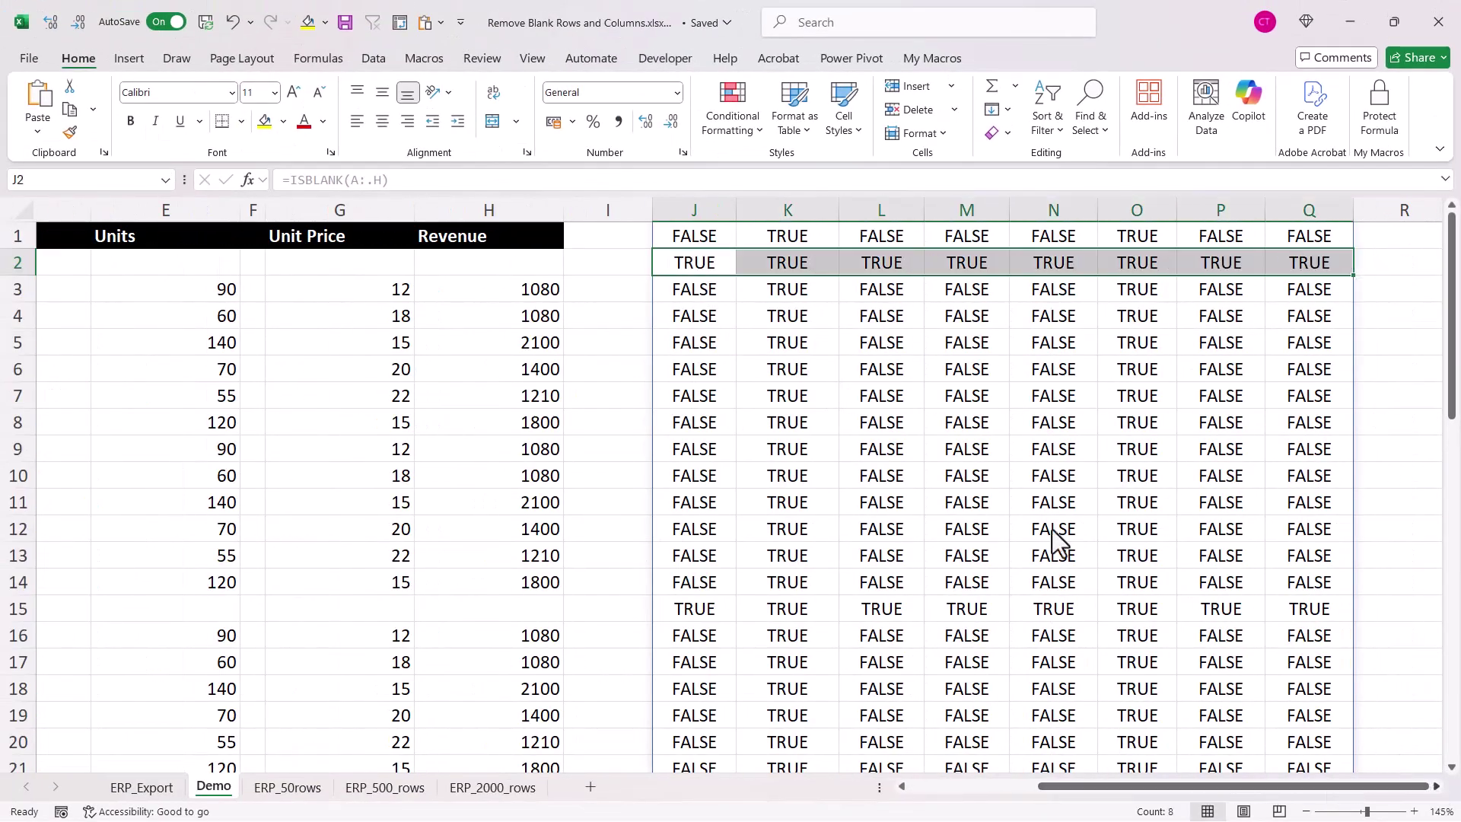
pyautogui.hscroll(3, 979, 490)
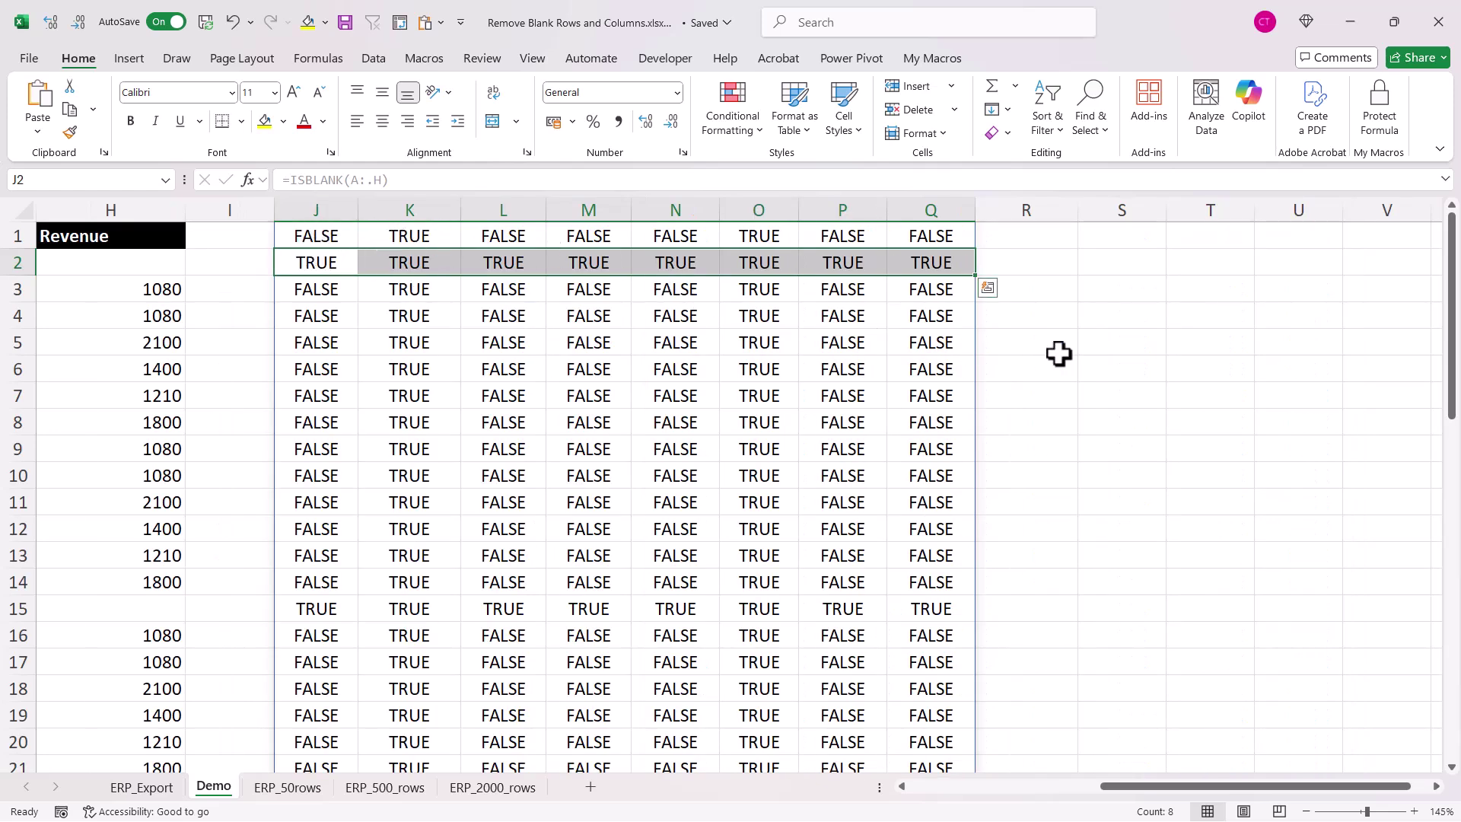
# Step: Enter =BYROW(J1#,AND) in S1 so rows 2 and 15 show TRUE as fully blank
pyautogui.click(1105, 237)
pyautogui.write('=br')
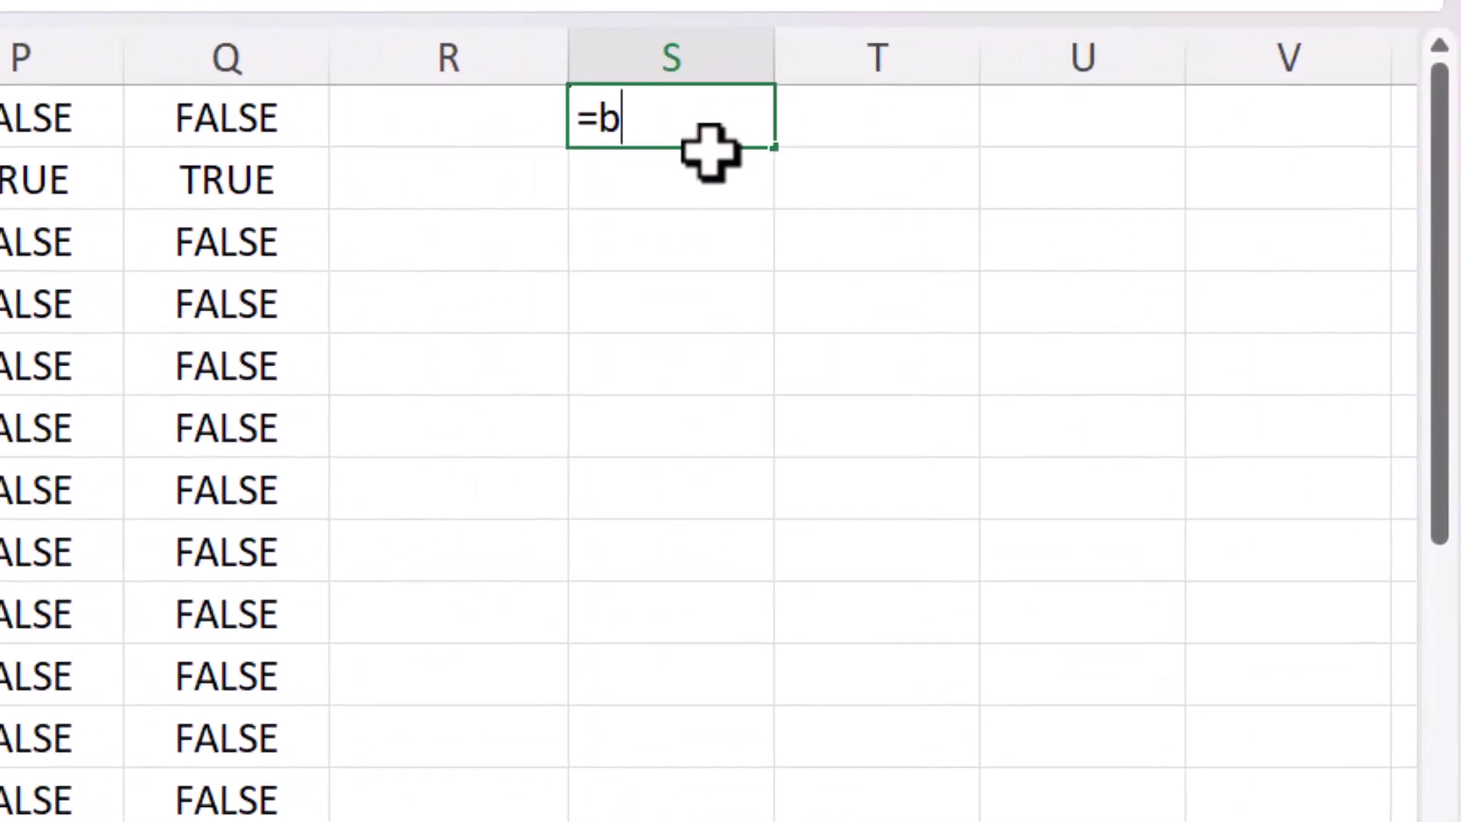
pyautogui.press('BackSpace')
pyautogui.write('yrow(')
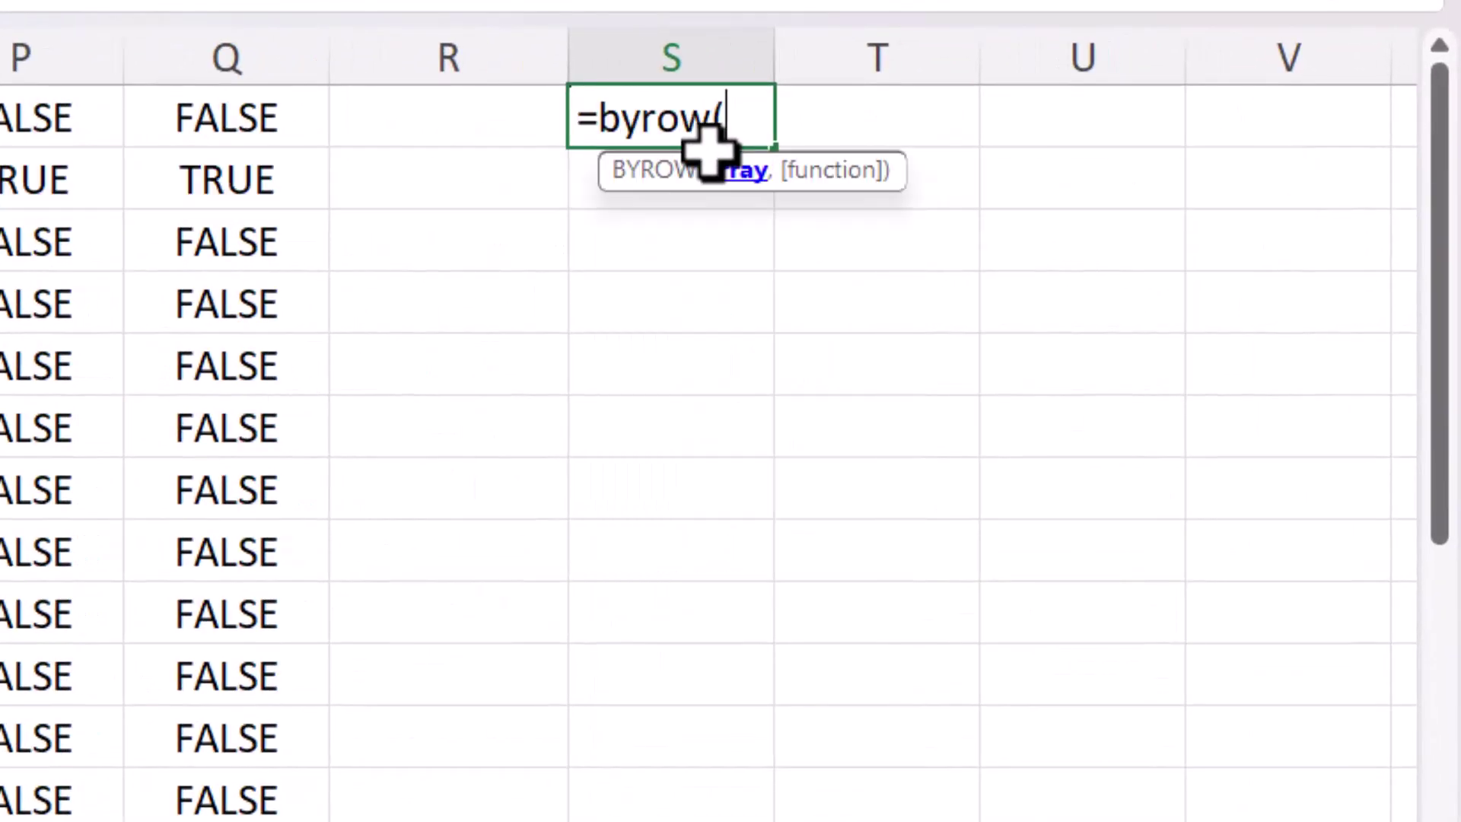
pyautogui.click(113, 101)
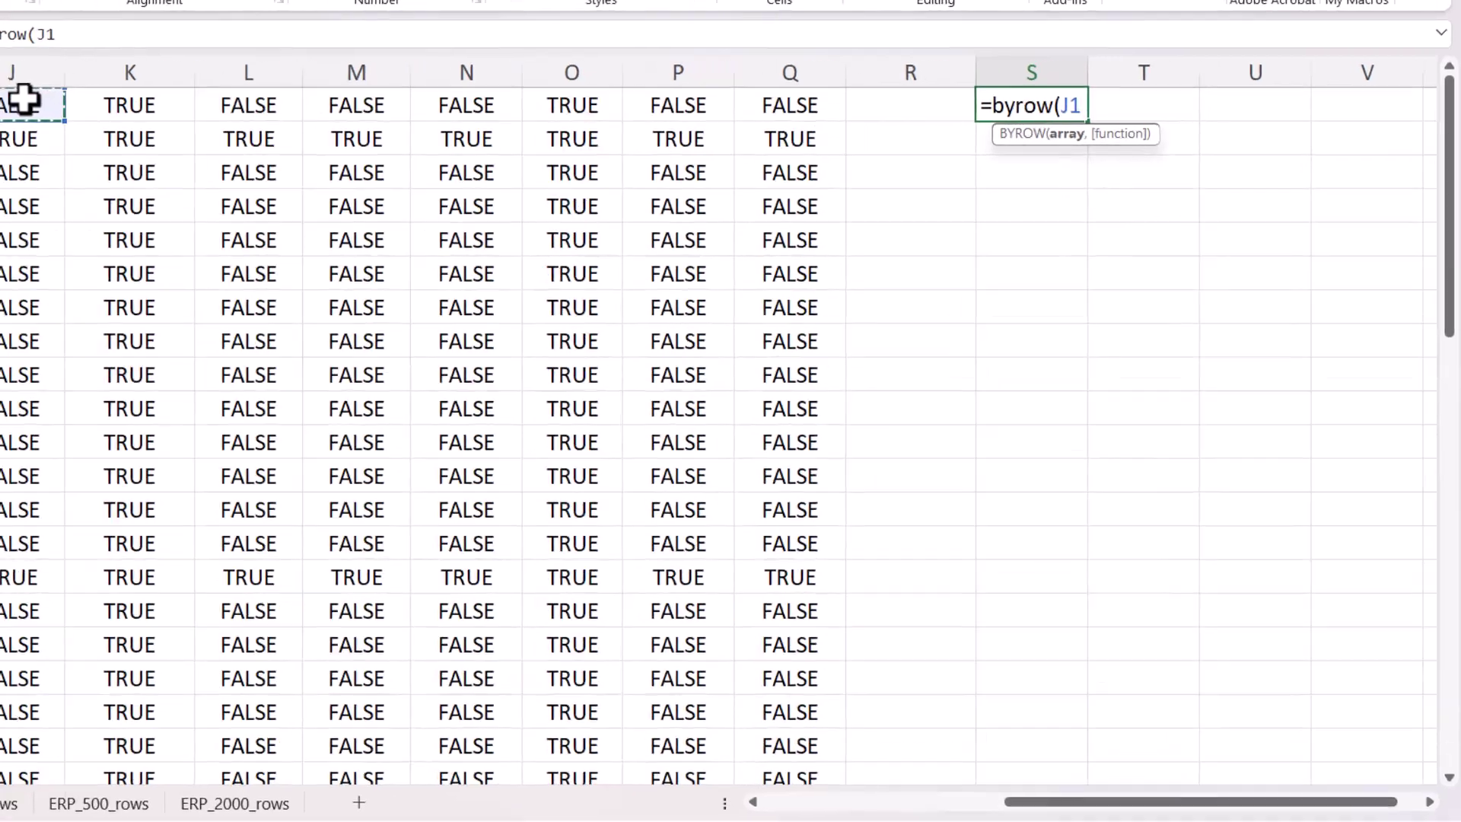
pyautogui.write('#,')
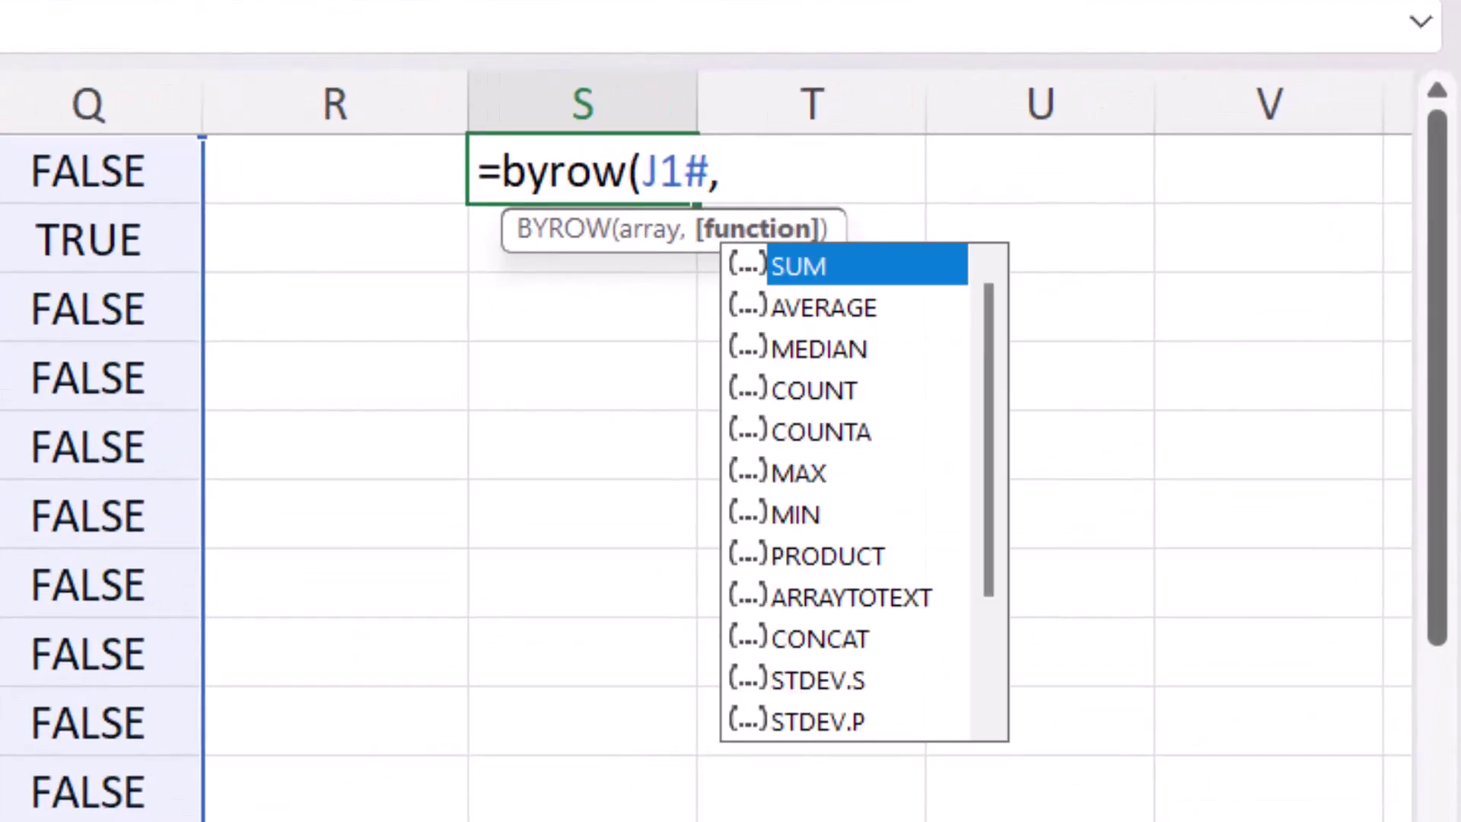
pyautogui.write('and')
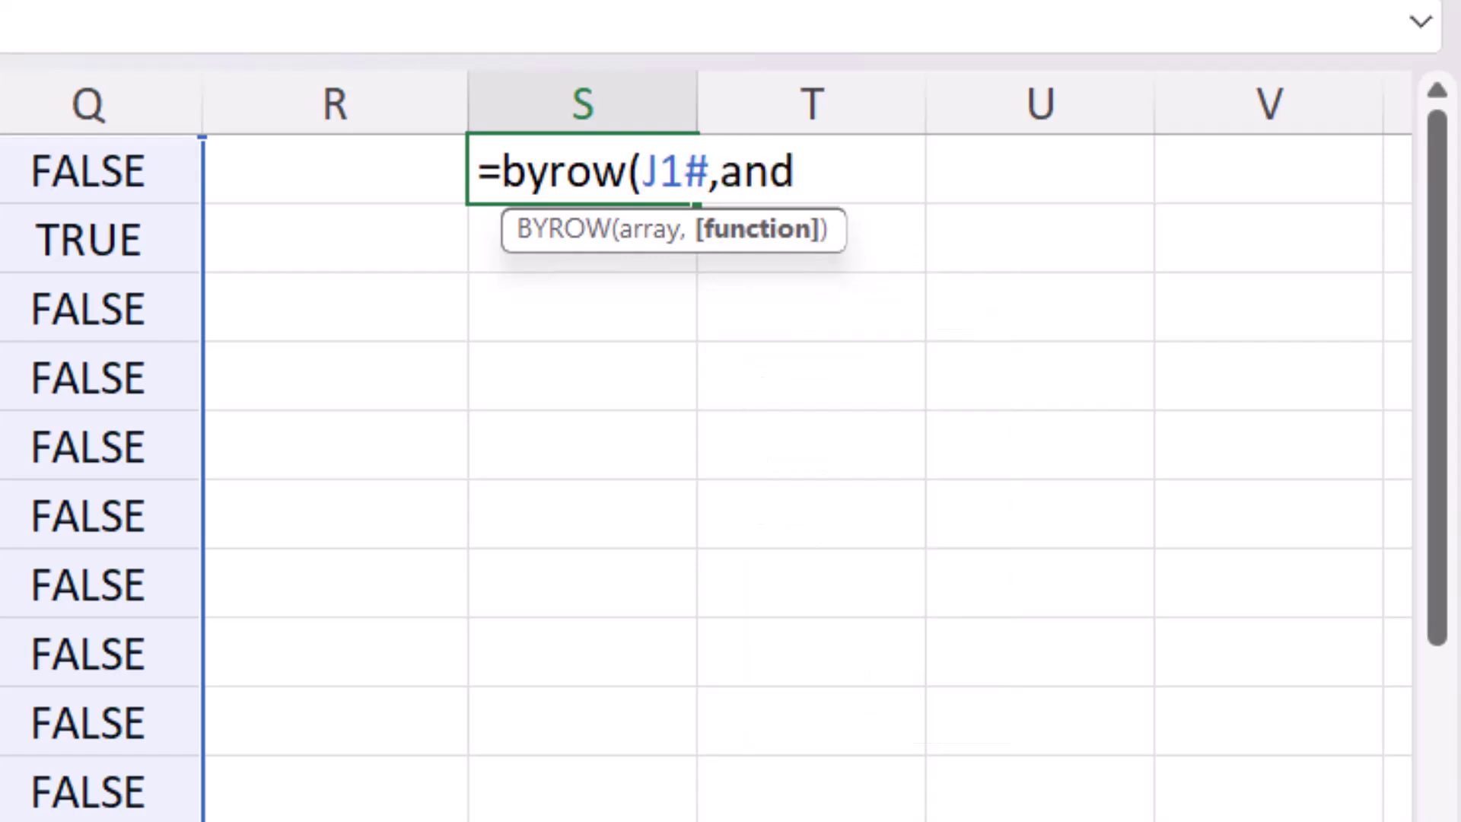
pyautogui.write(')')
pyautogui.press('Return')
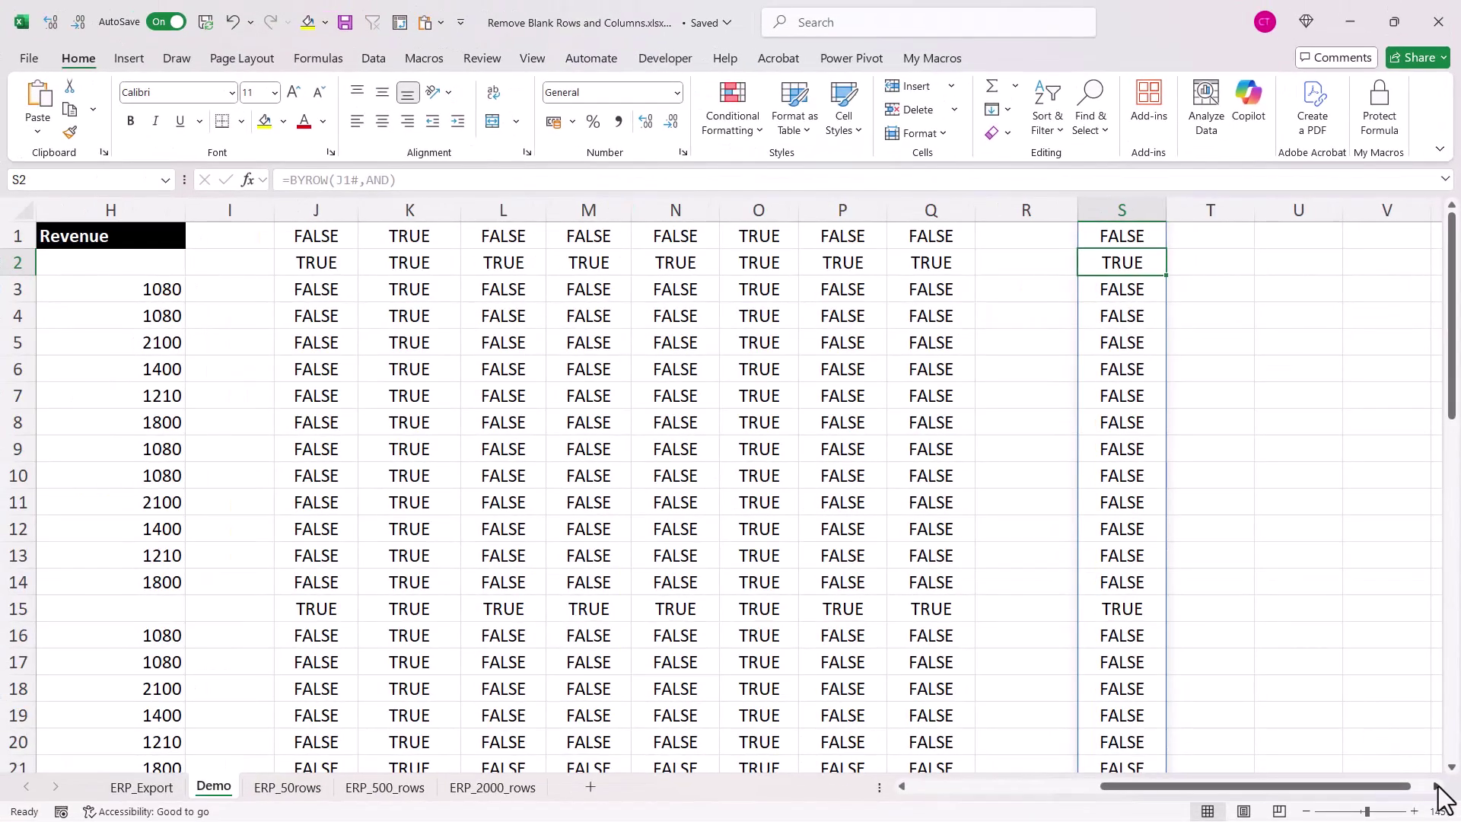
pyautogui.click(1436, 787)
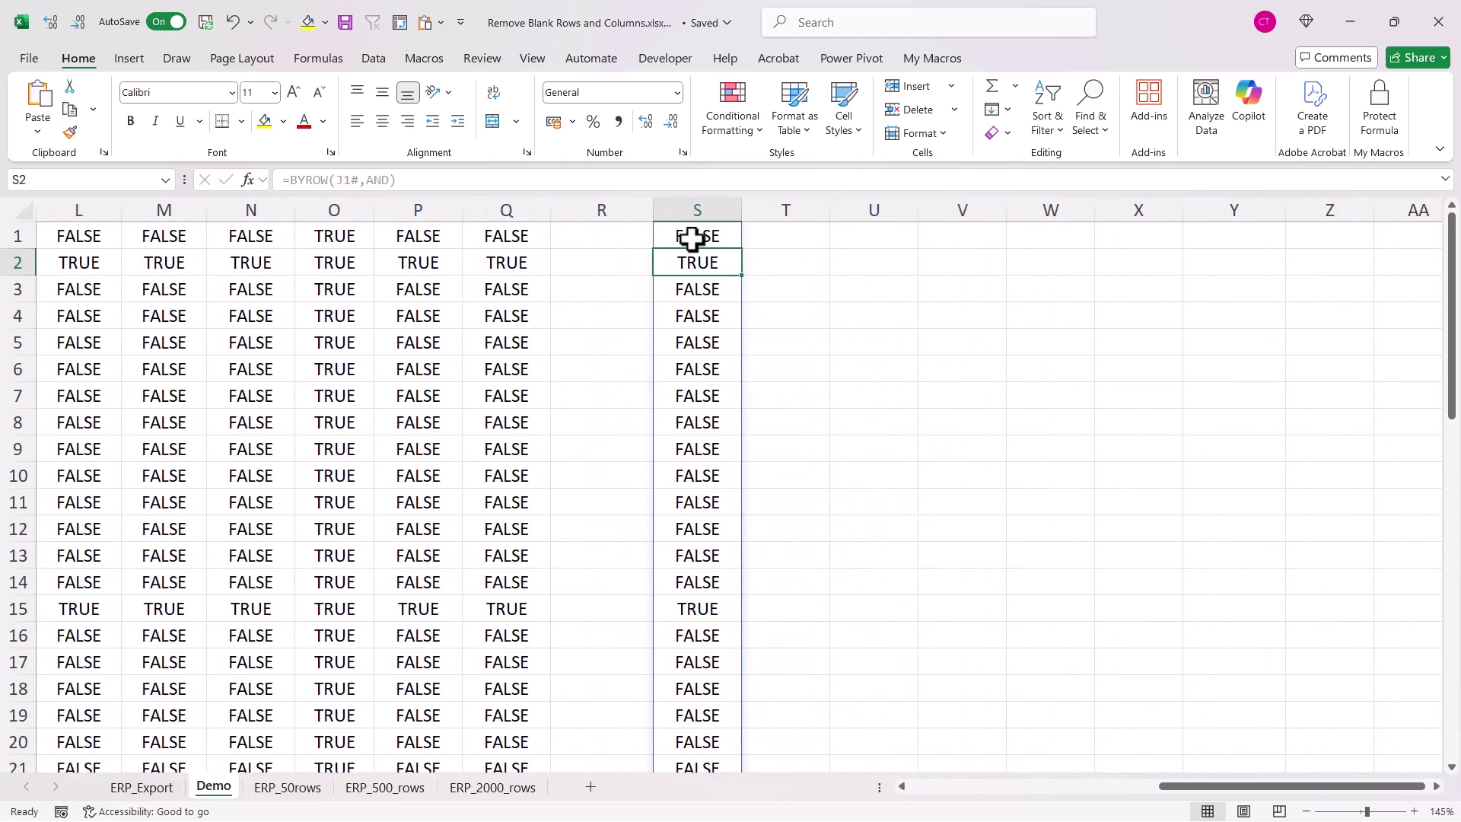
# Step: Enter =FILTER(A:.H,S1#) in U1, which spills two rows of zeros for the blank rows
pyautogui.click(882, 238)
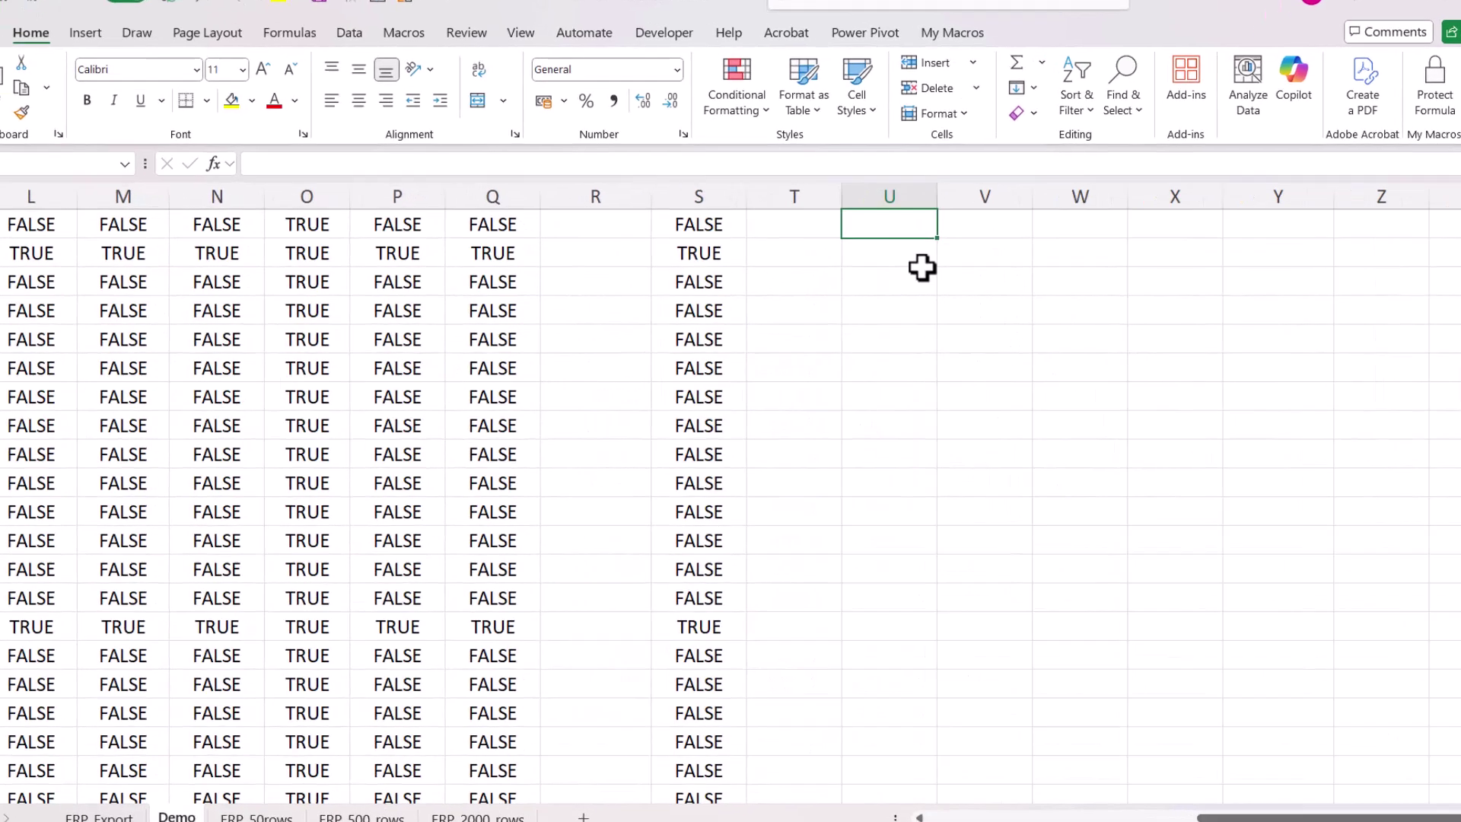
pyautogui.write('=filter')
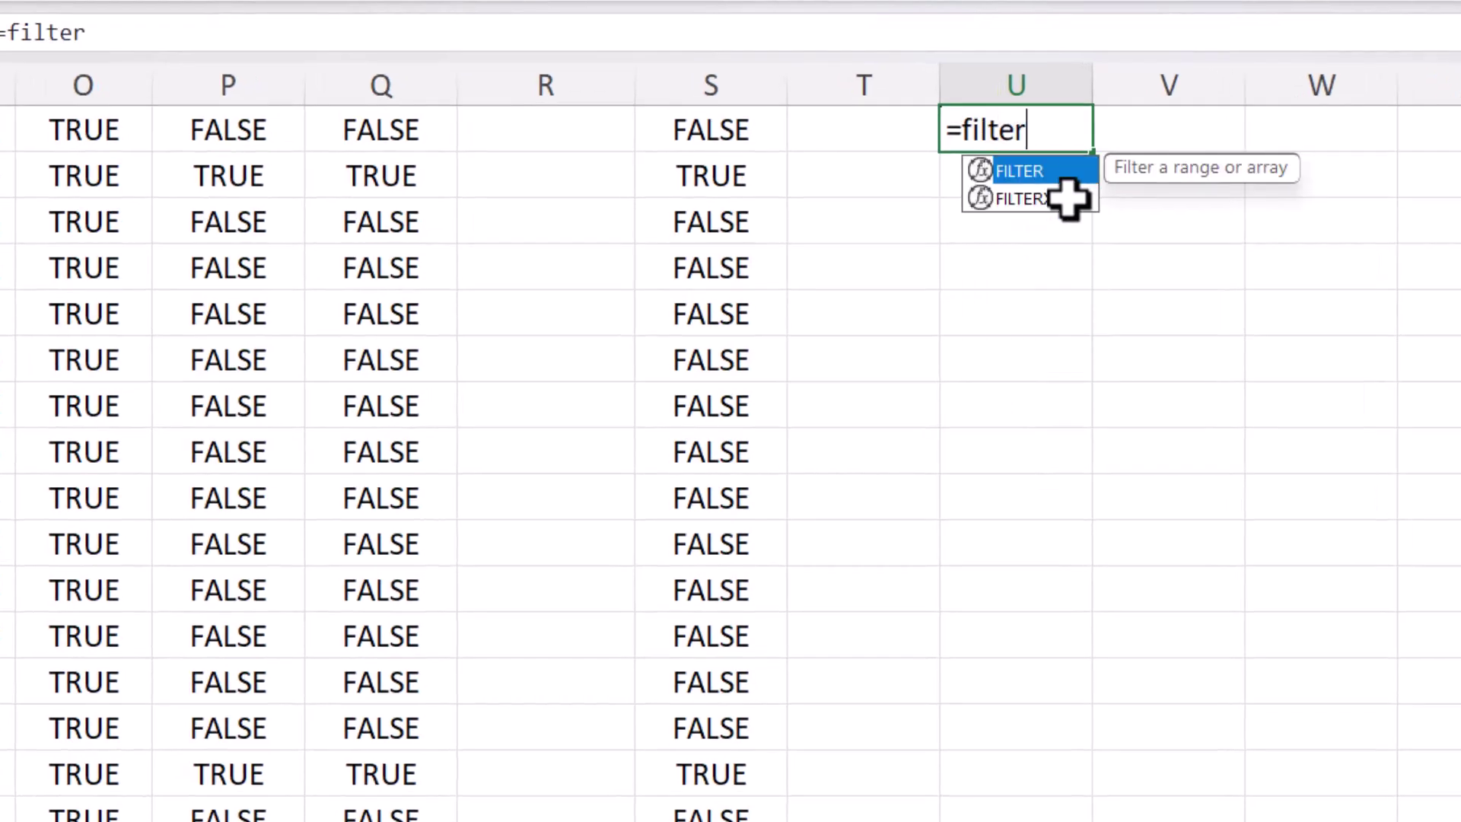
pyautogui.write('(')
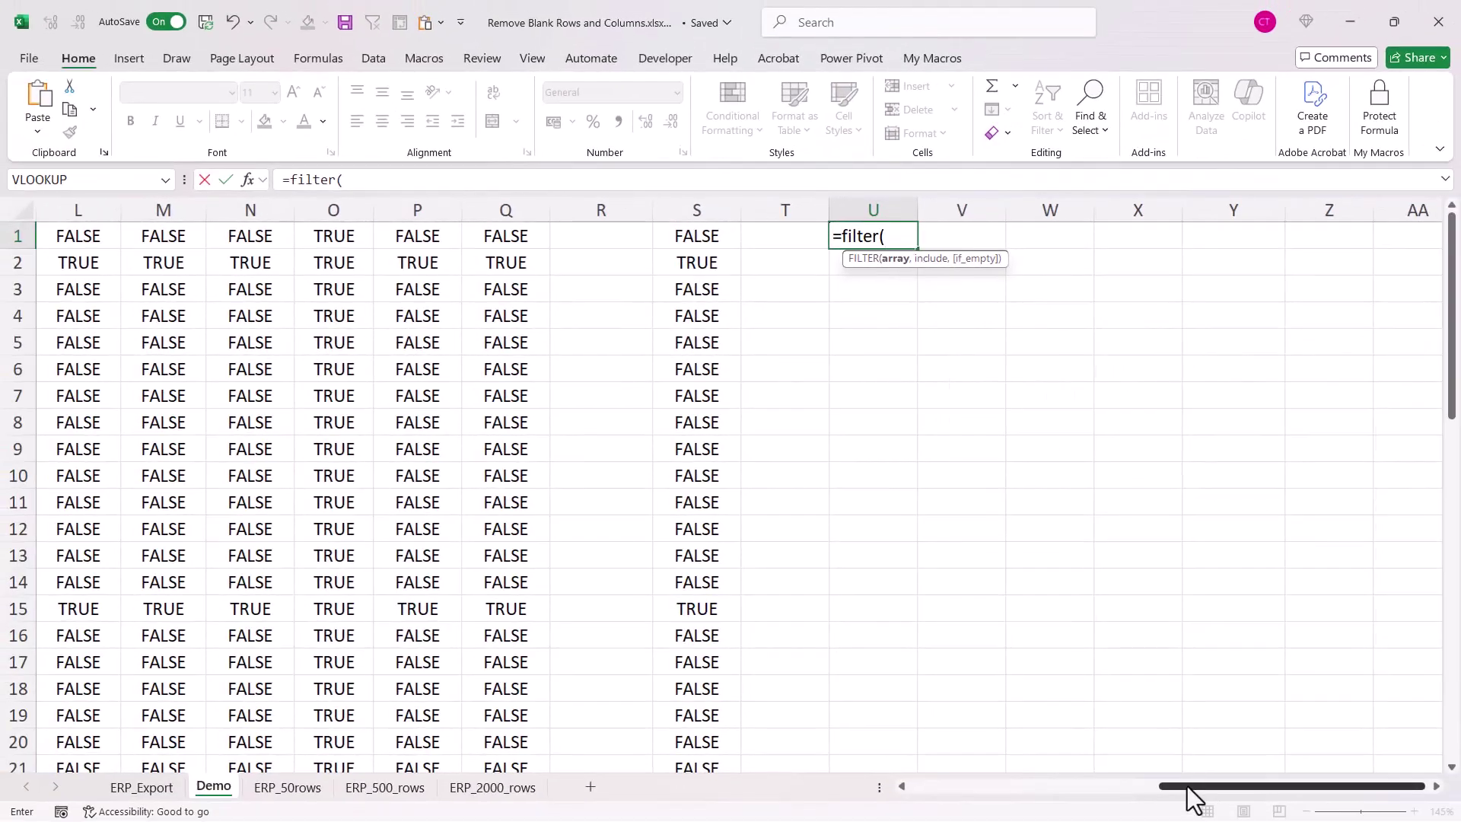
pyautogui.moveTo(1187, 788); pyautogui.dragTo(944, 791)
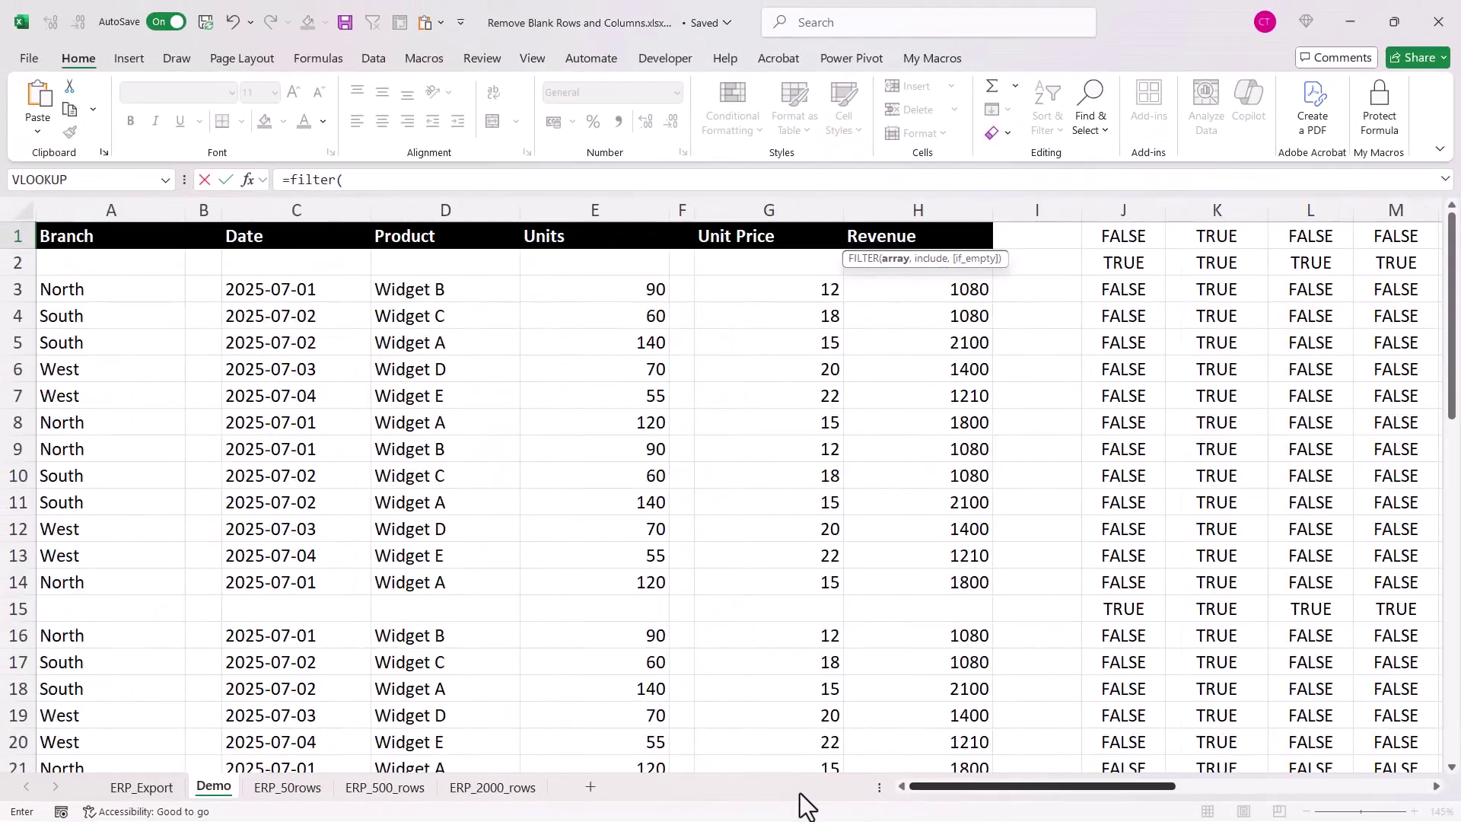
pyautogui.moveTo(118, 202); pyautogui.dragTo(944, 196)
pyautogui.click(1438, 787)
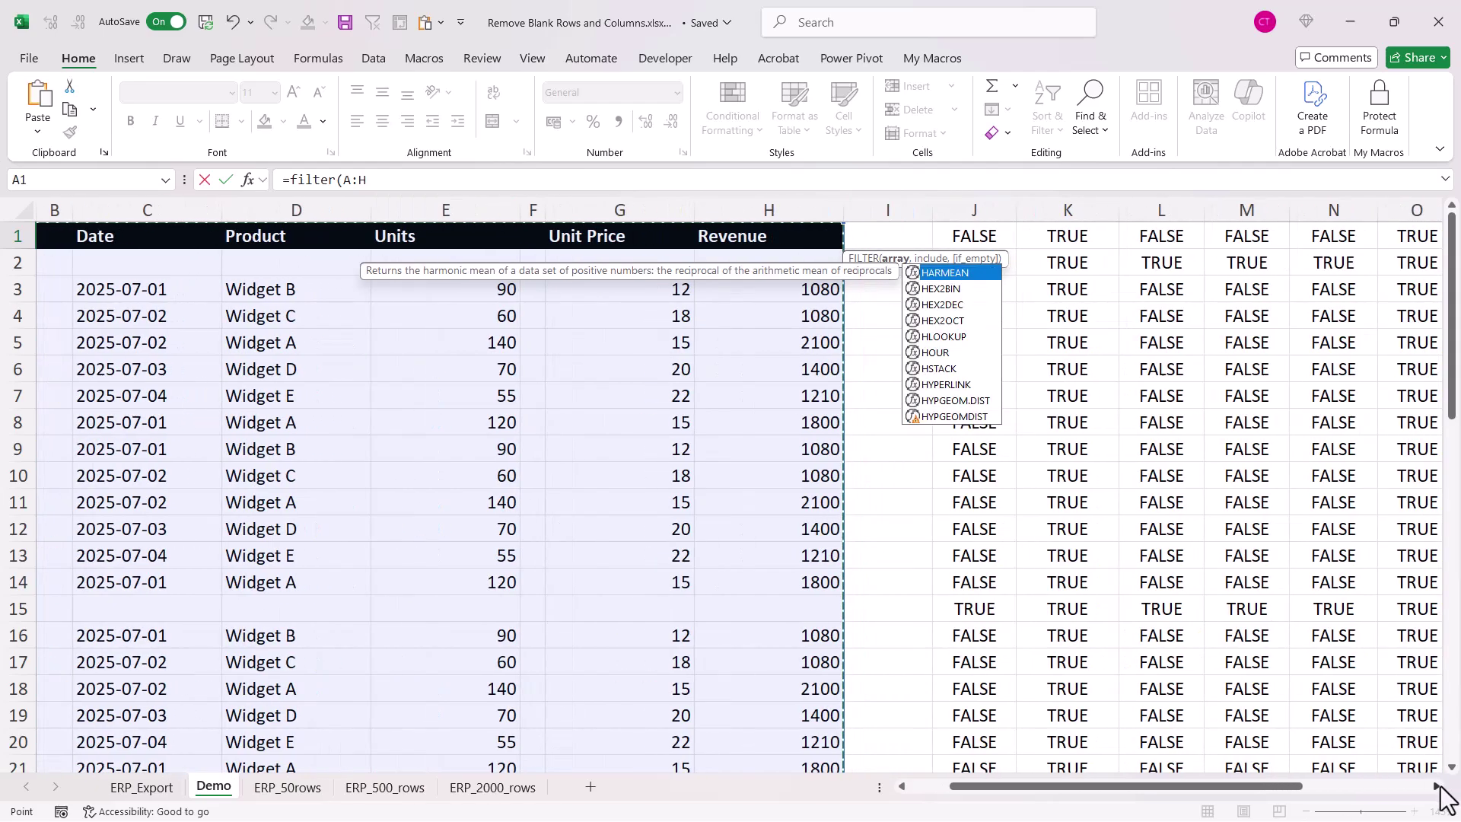
pyautogui.click(1437, 786)
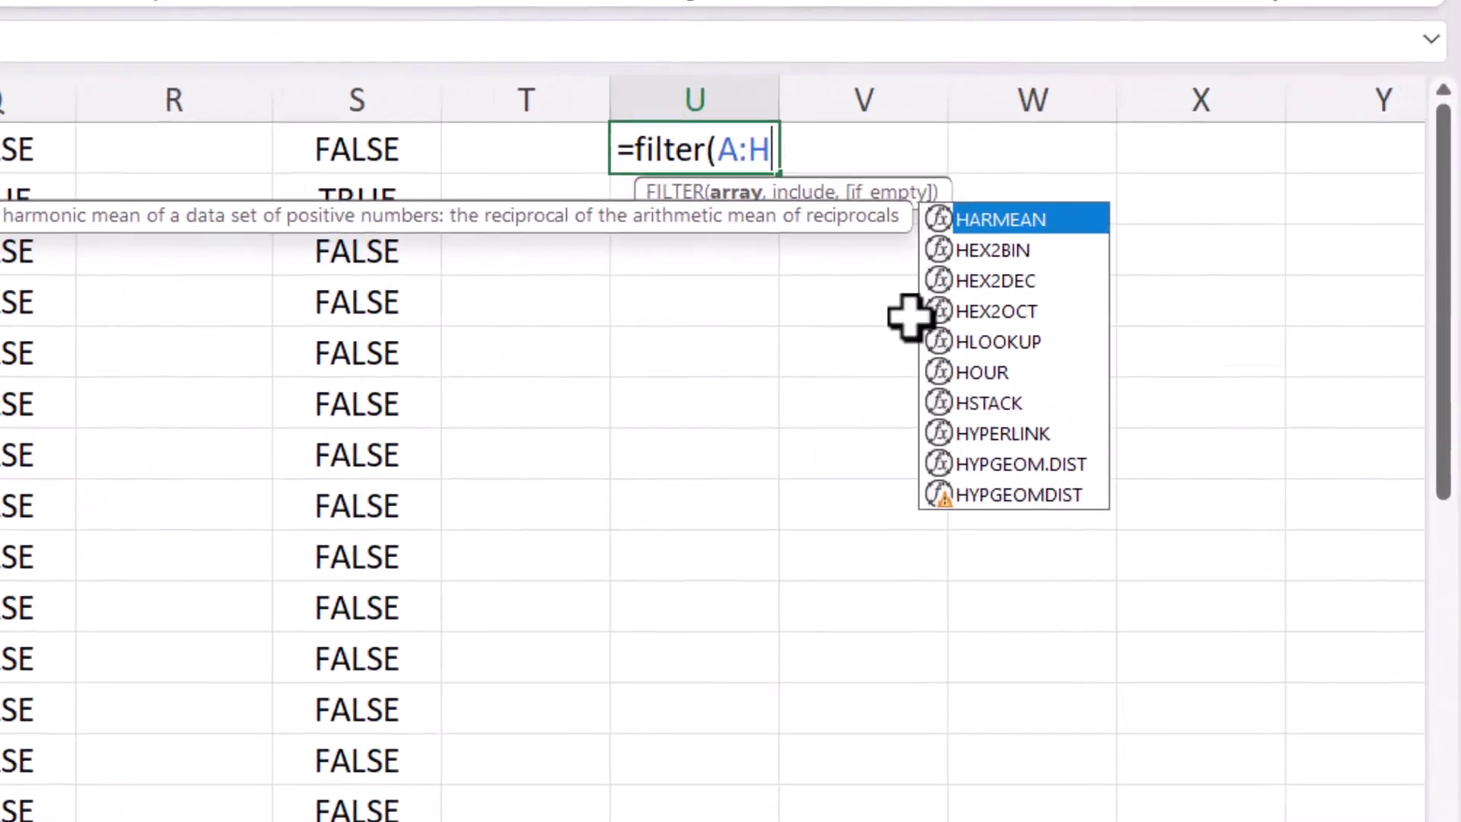
pyautogui.click(1178, 236)
pyautogui.write('.H,')
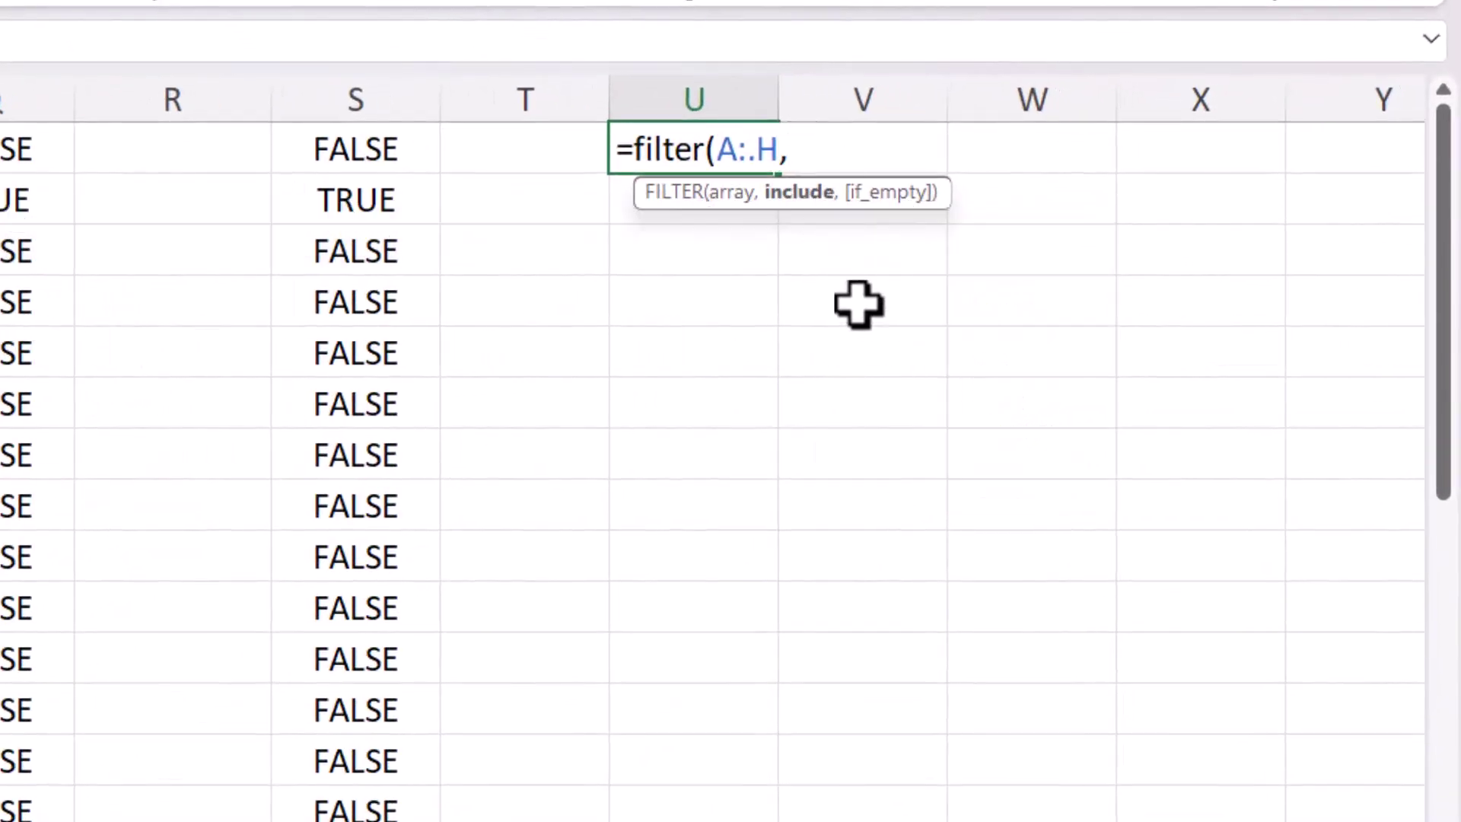
pyautogui.click(366, 137)
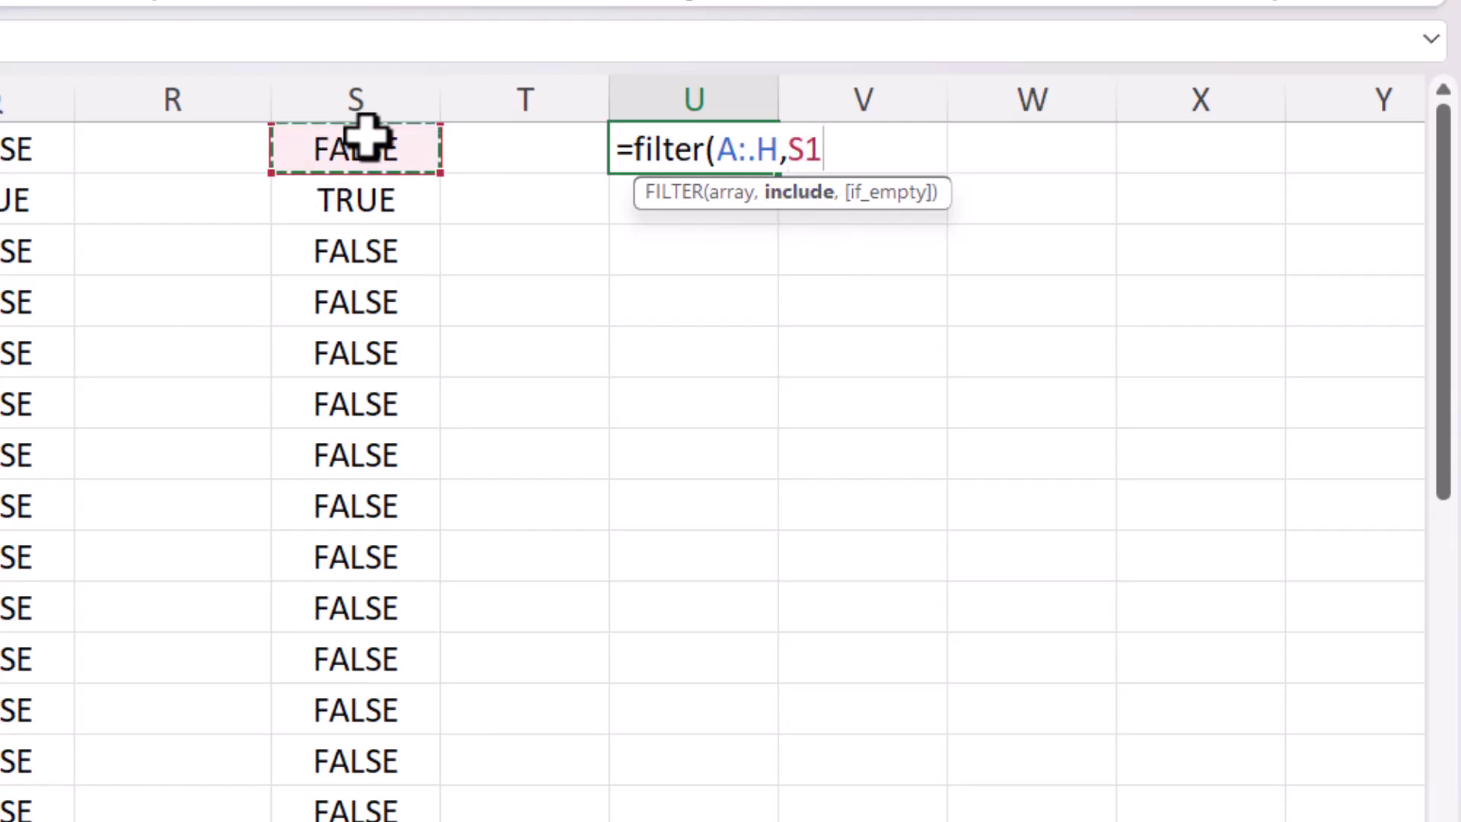
pyautogui.write('#)')
pyautogui.press('Return')
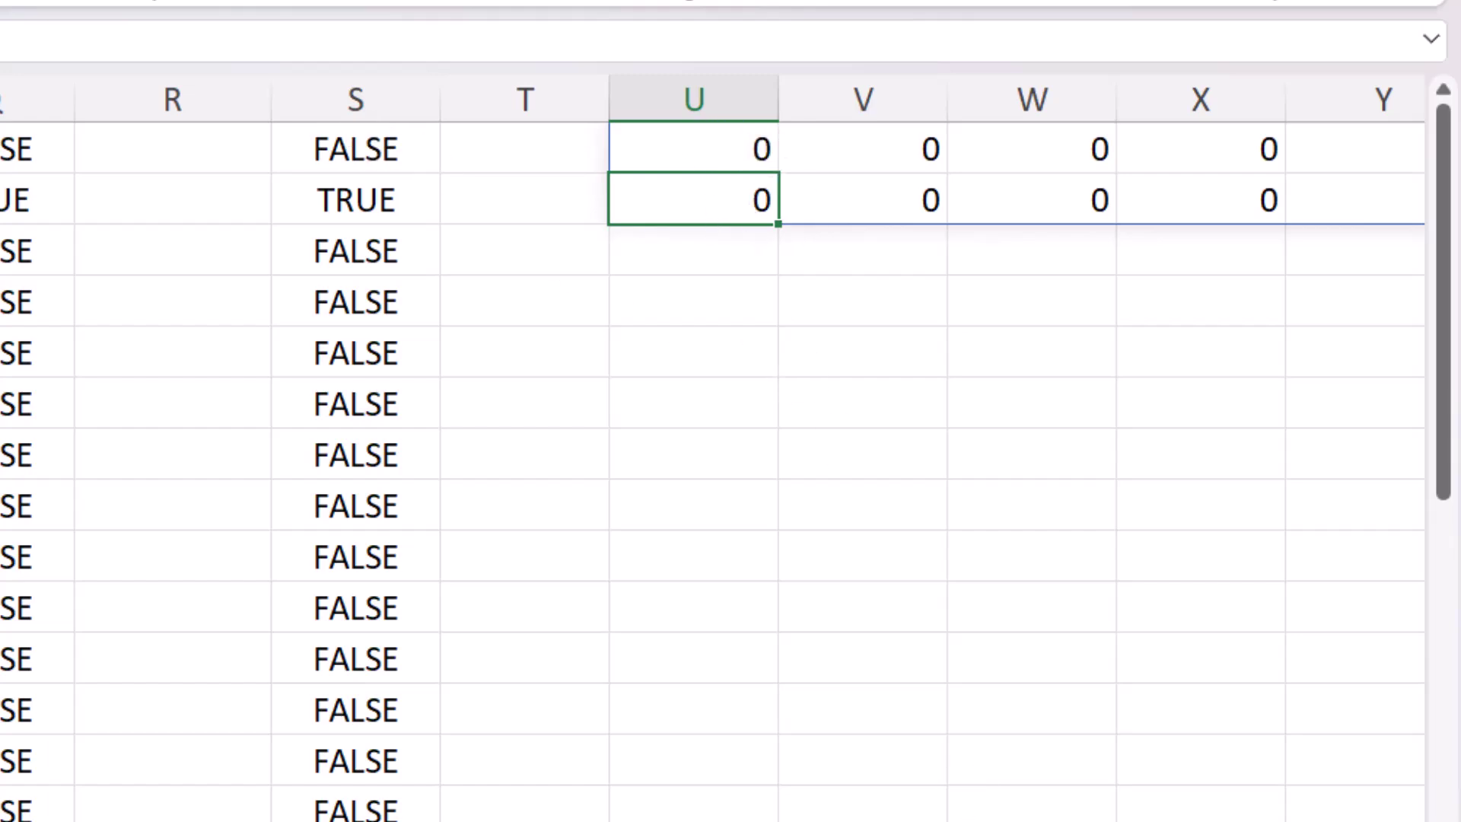
pyautogui.hscroll(4, 697, 447)
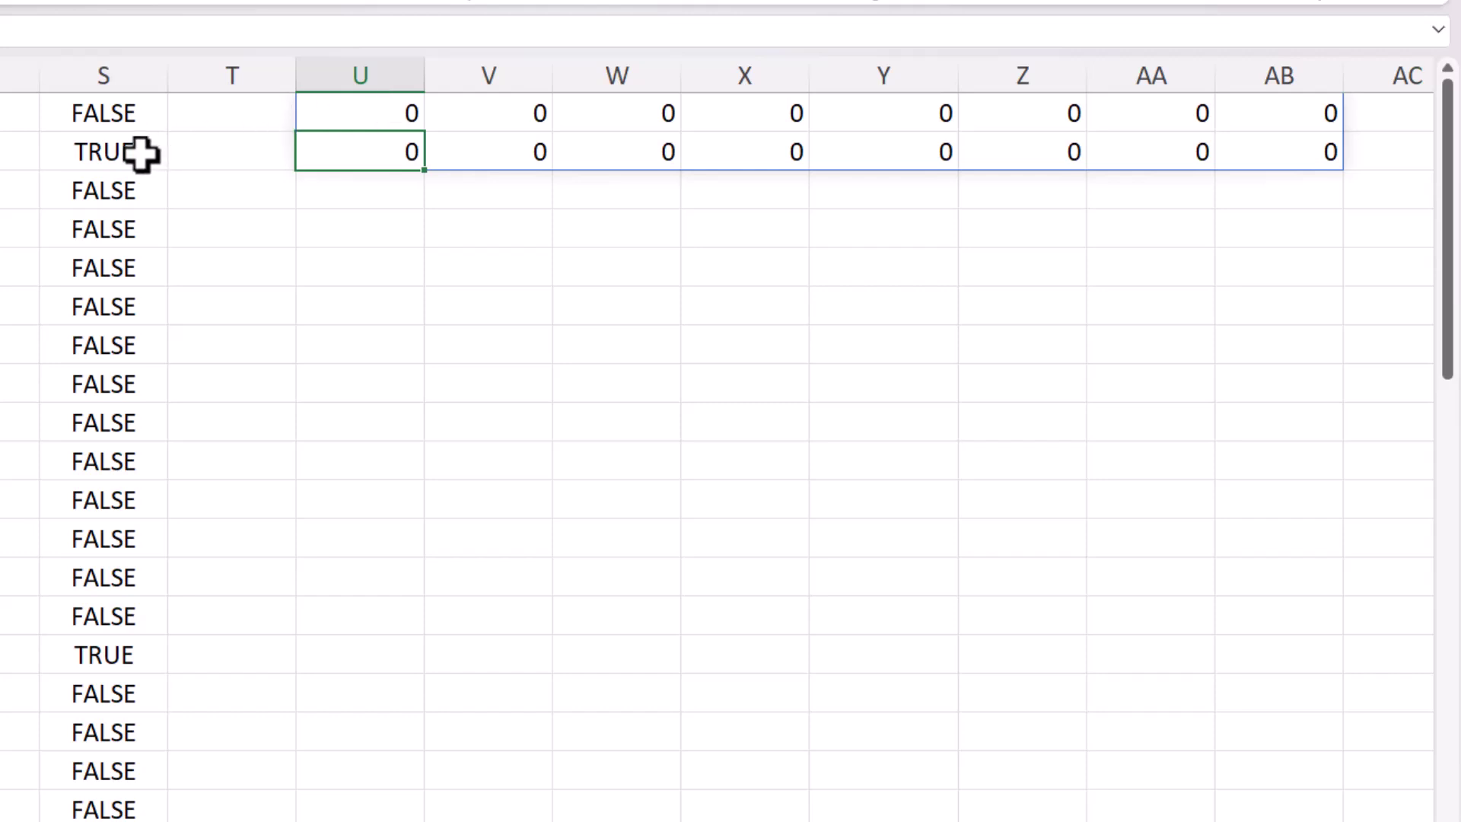
# Step: Inspect the FILTER formula in U1, then put S1's BYROW formula into edit mode
pyautogui.doubleClick(329, 111)
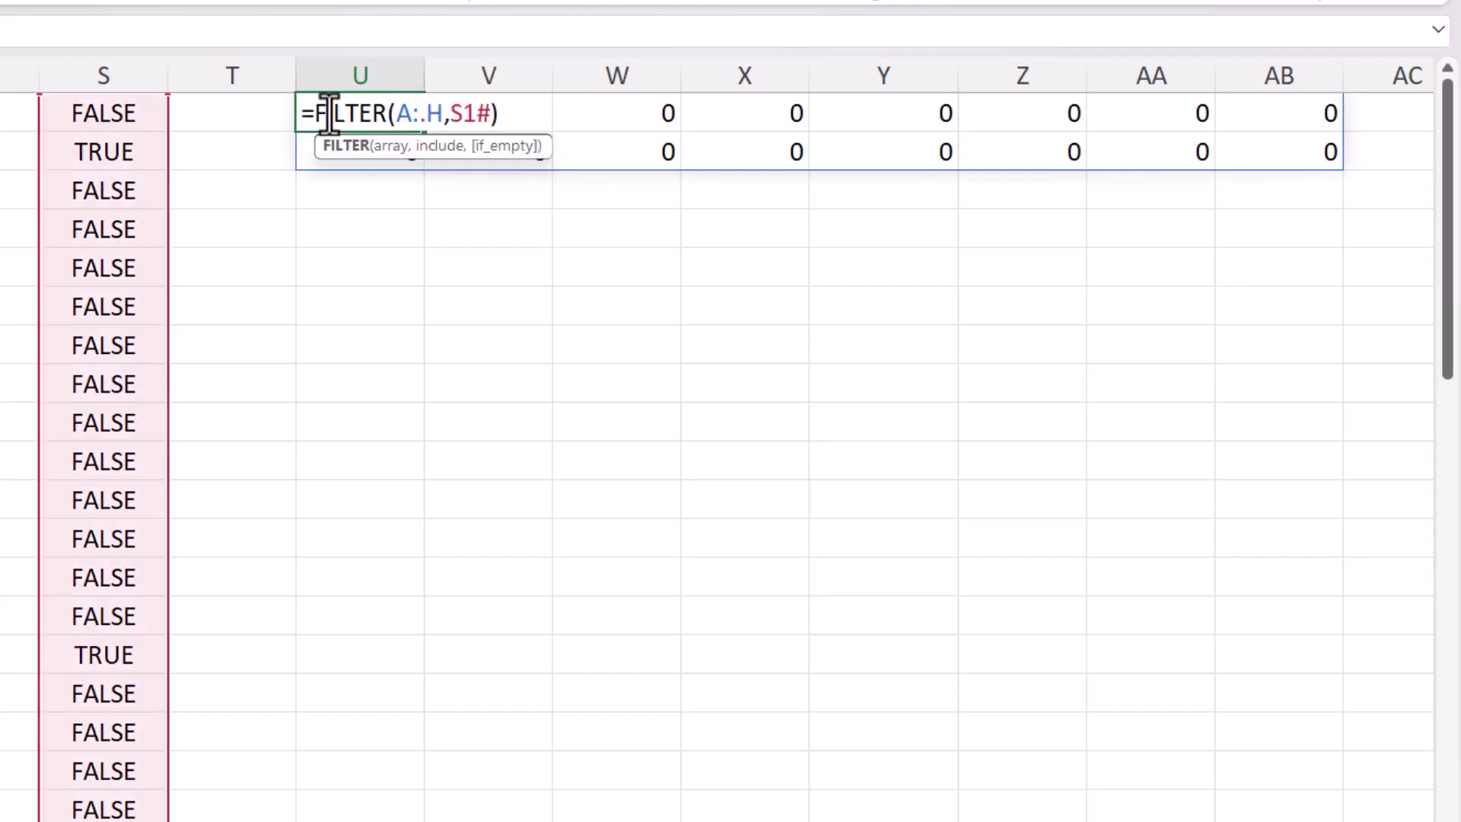
pyautogui.click(124, 114)
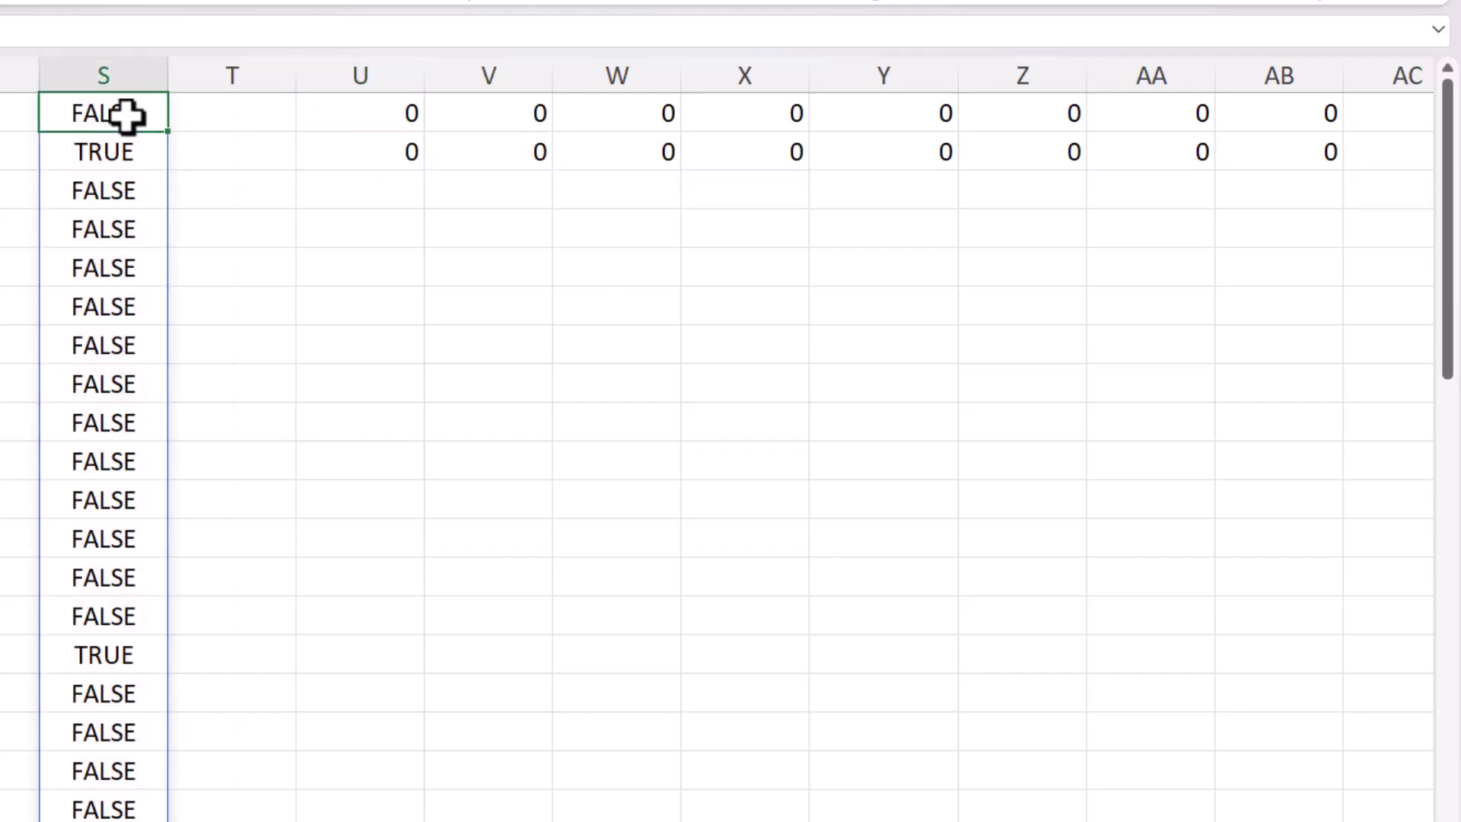
pyautogui.doubleClick(122, 114)
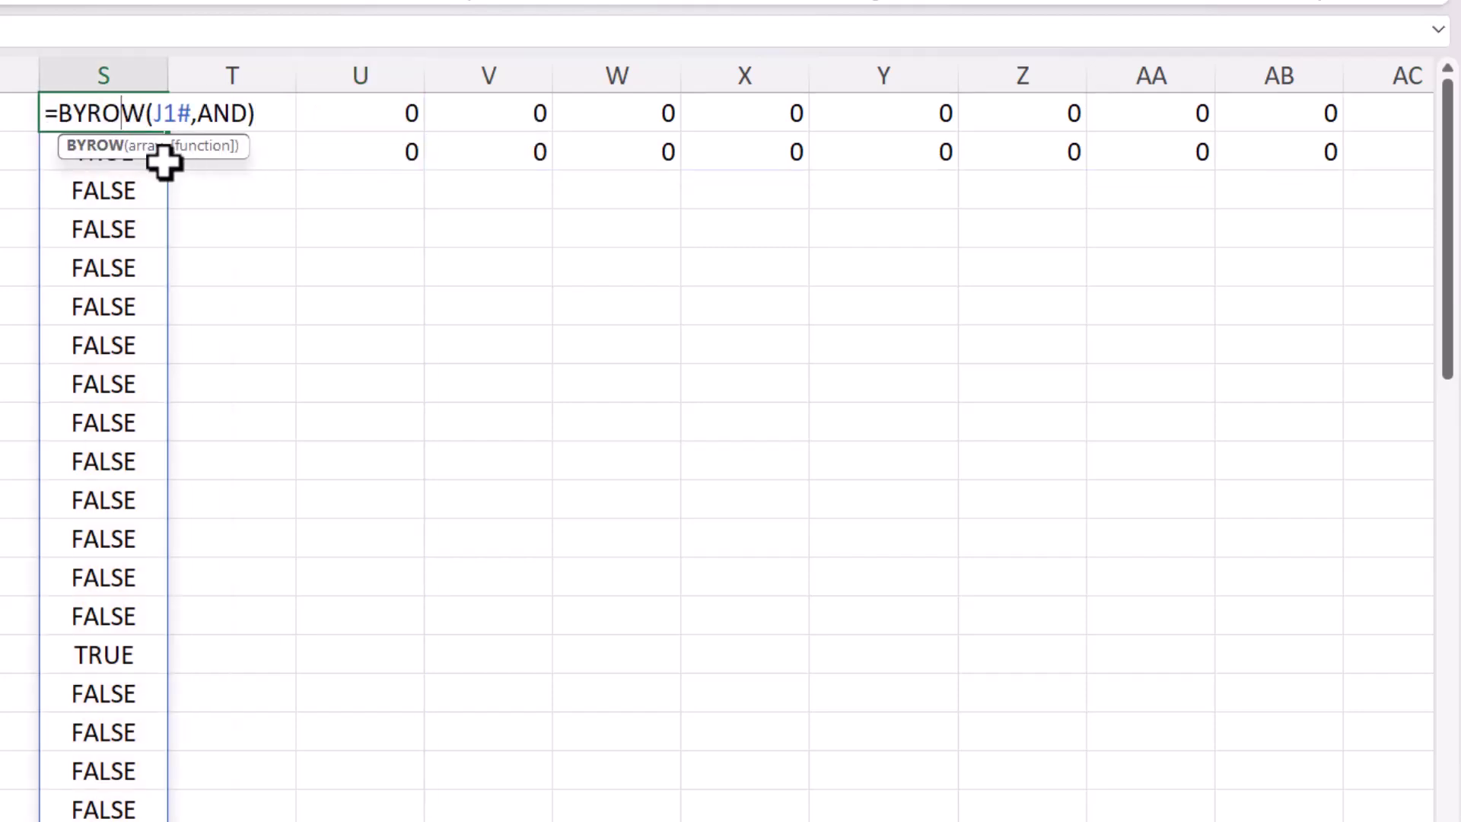
# Step: Change S1 to =NOT(BYROW(J1#,AND)) so U1's filter keeps only the non-blank sales rows
pyautogui.click(61, 114)
pyautogui.write('NOT')
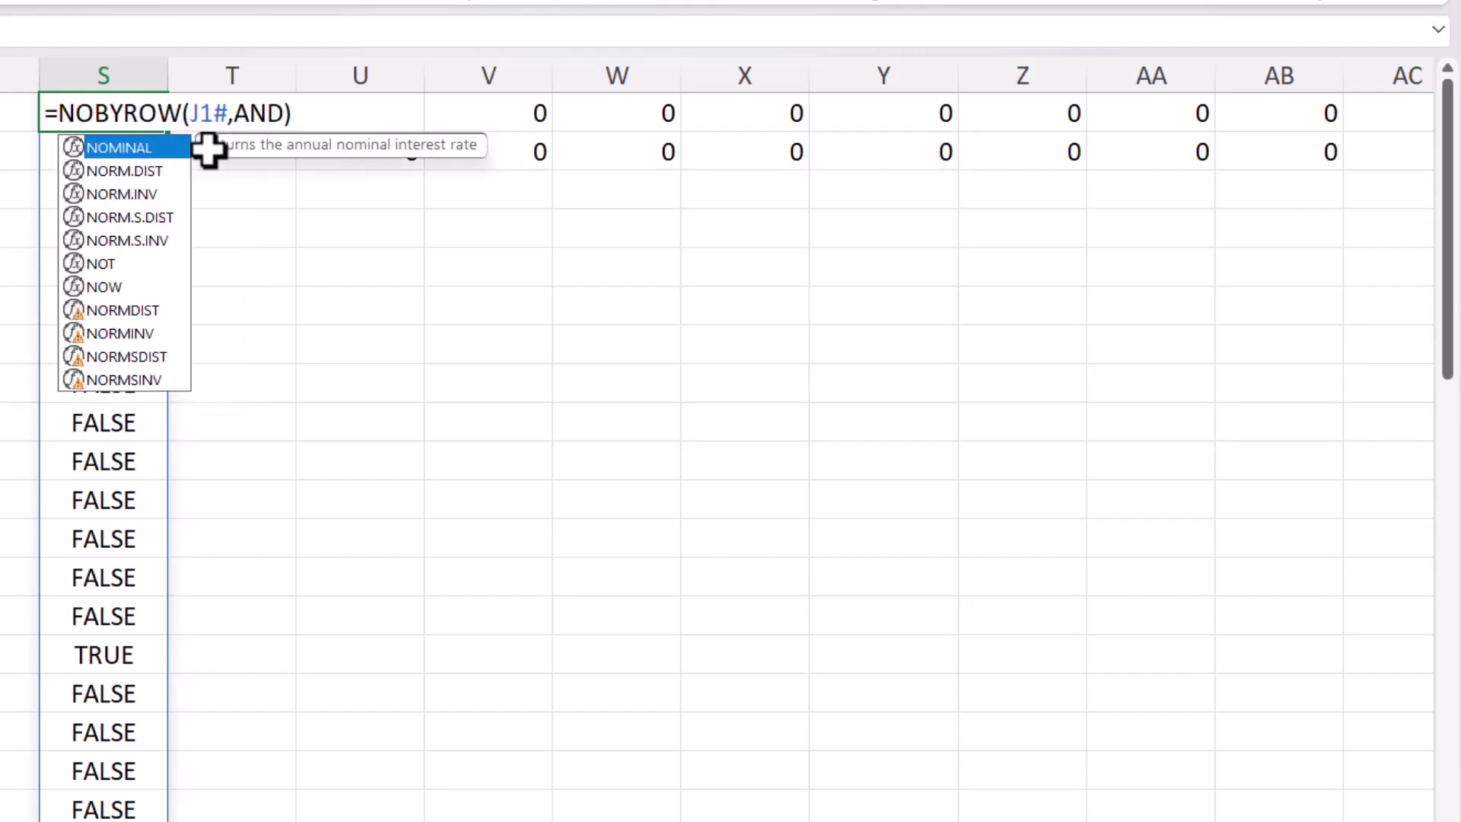
pyautogui.write('(')
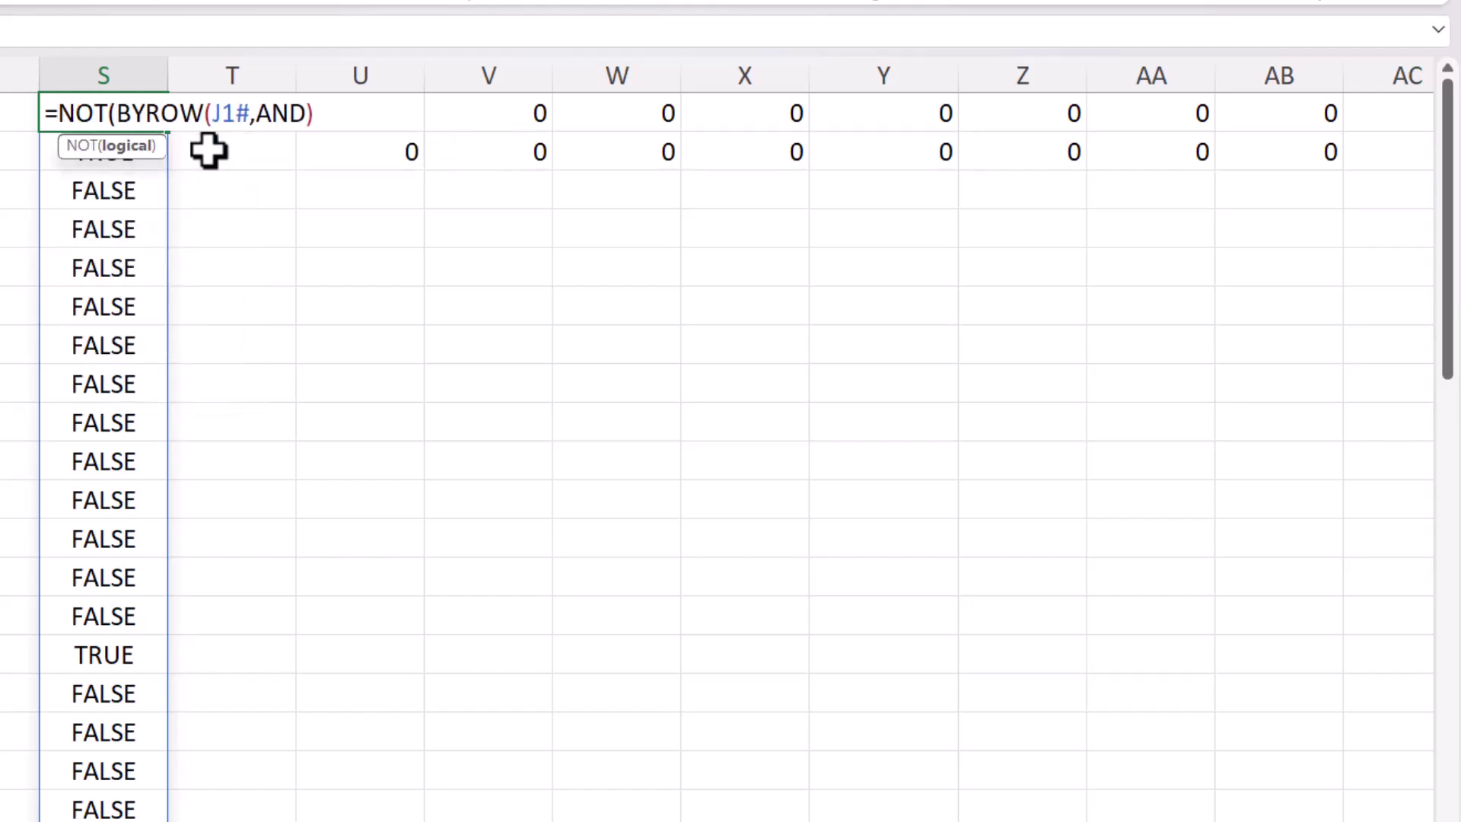
pyautogui.click(328, 114)
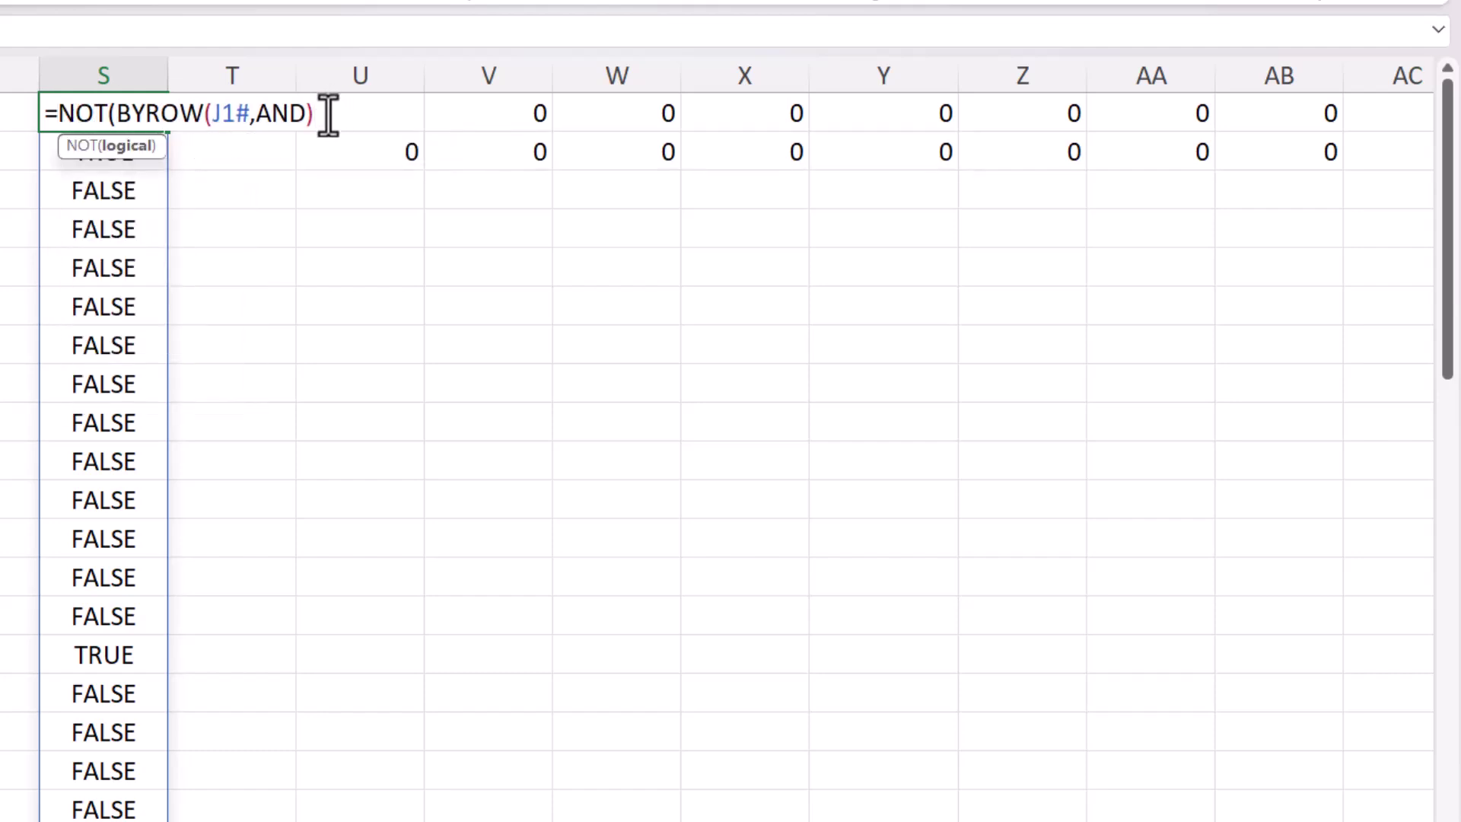
pyautogui.write(')')
pyautogui.press('Return')
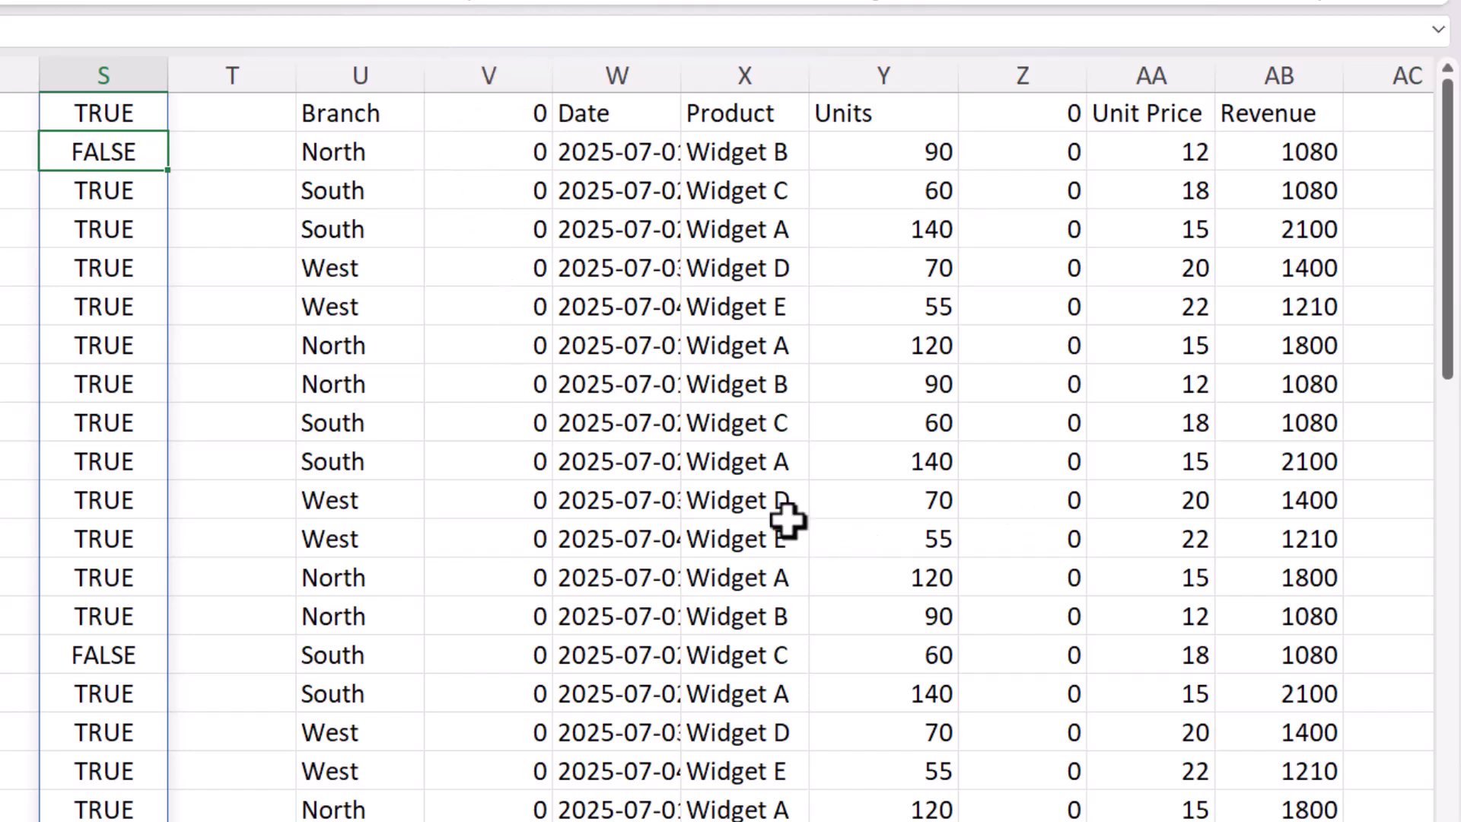
pyautogui.hscroll(-5, 731, 439)
pyautogui.hscroll(-8, 730, 439)
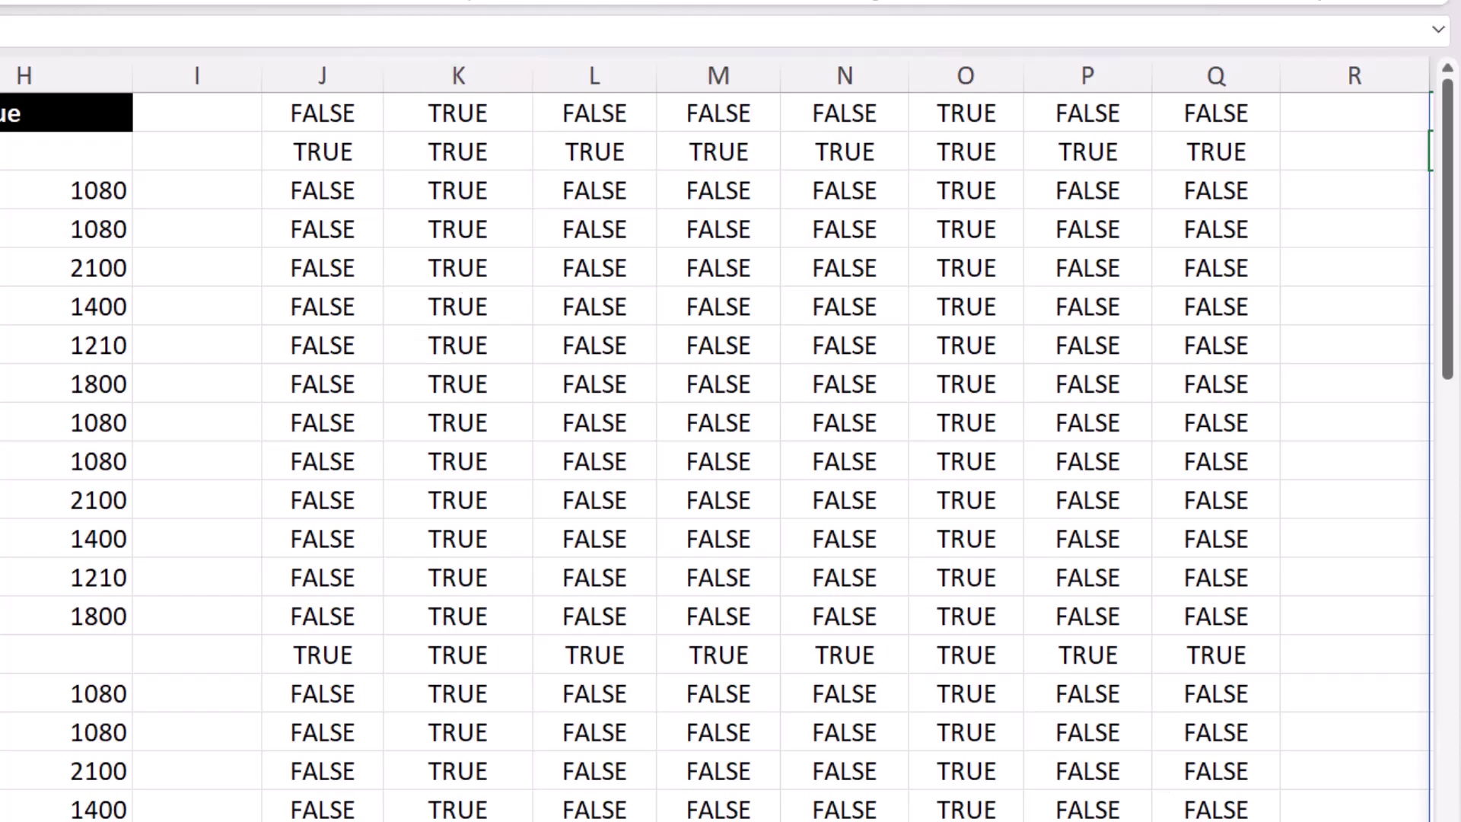
pyautogui.hscroll(3, 730, 439)
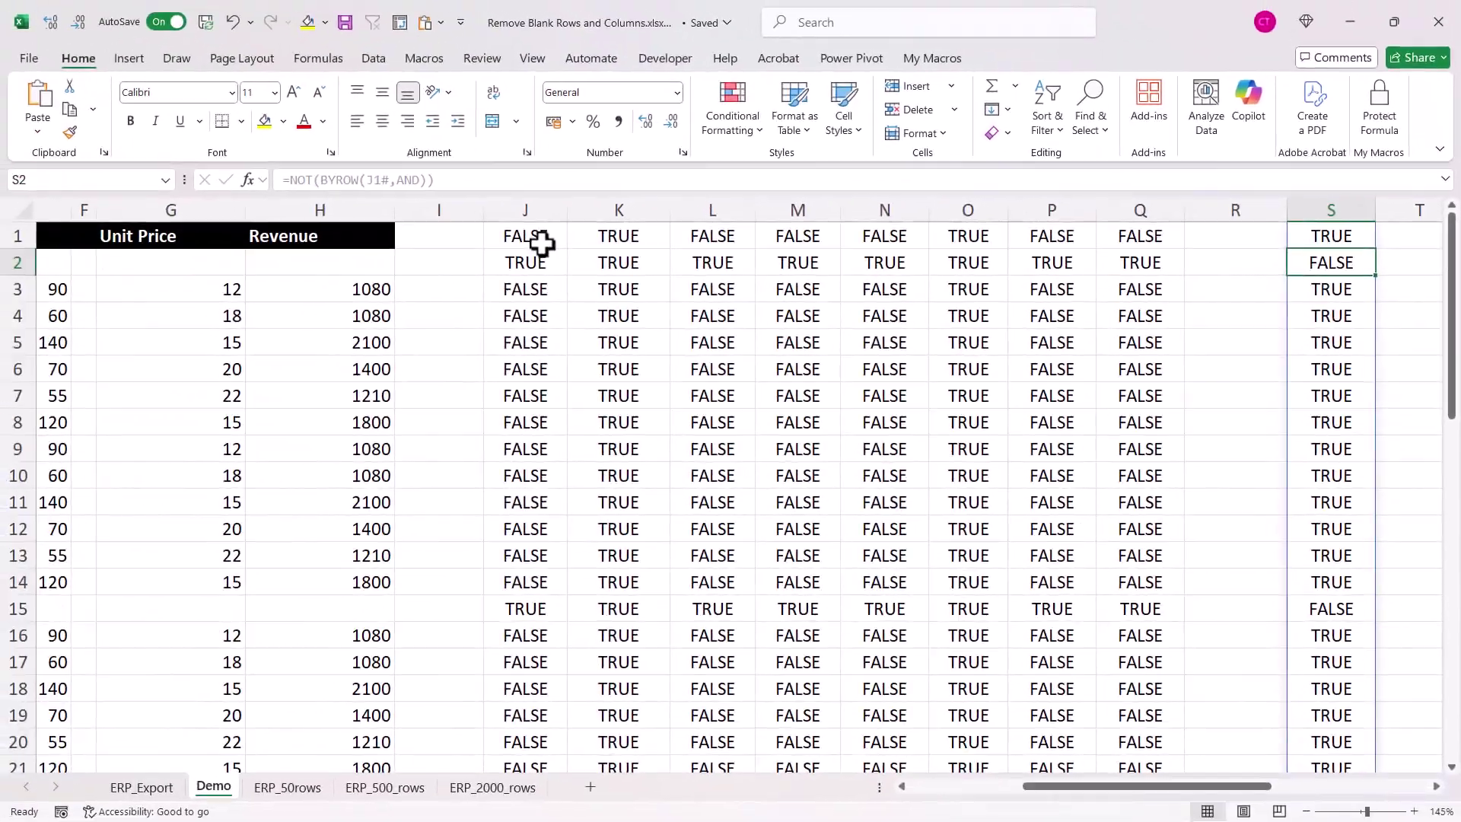
pyautogui.click(129, 118)
# Step: Wrap J1 in a multi-line LET whose first variable rawdata is defined as A:.H
pyautogui.doubleClick(529, 237)
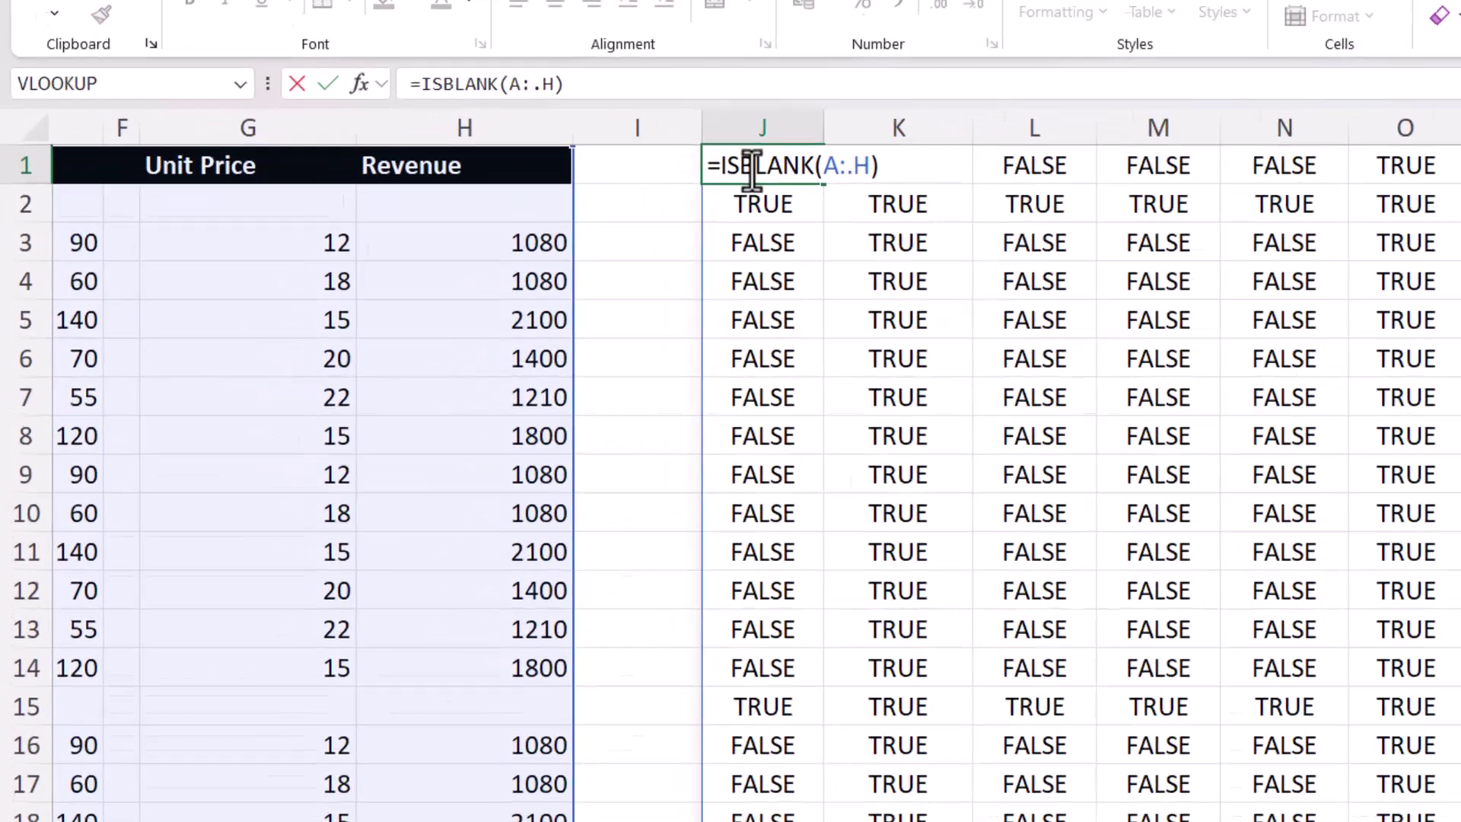
pyautogui.write('LET(')
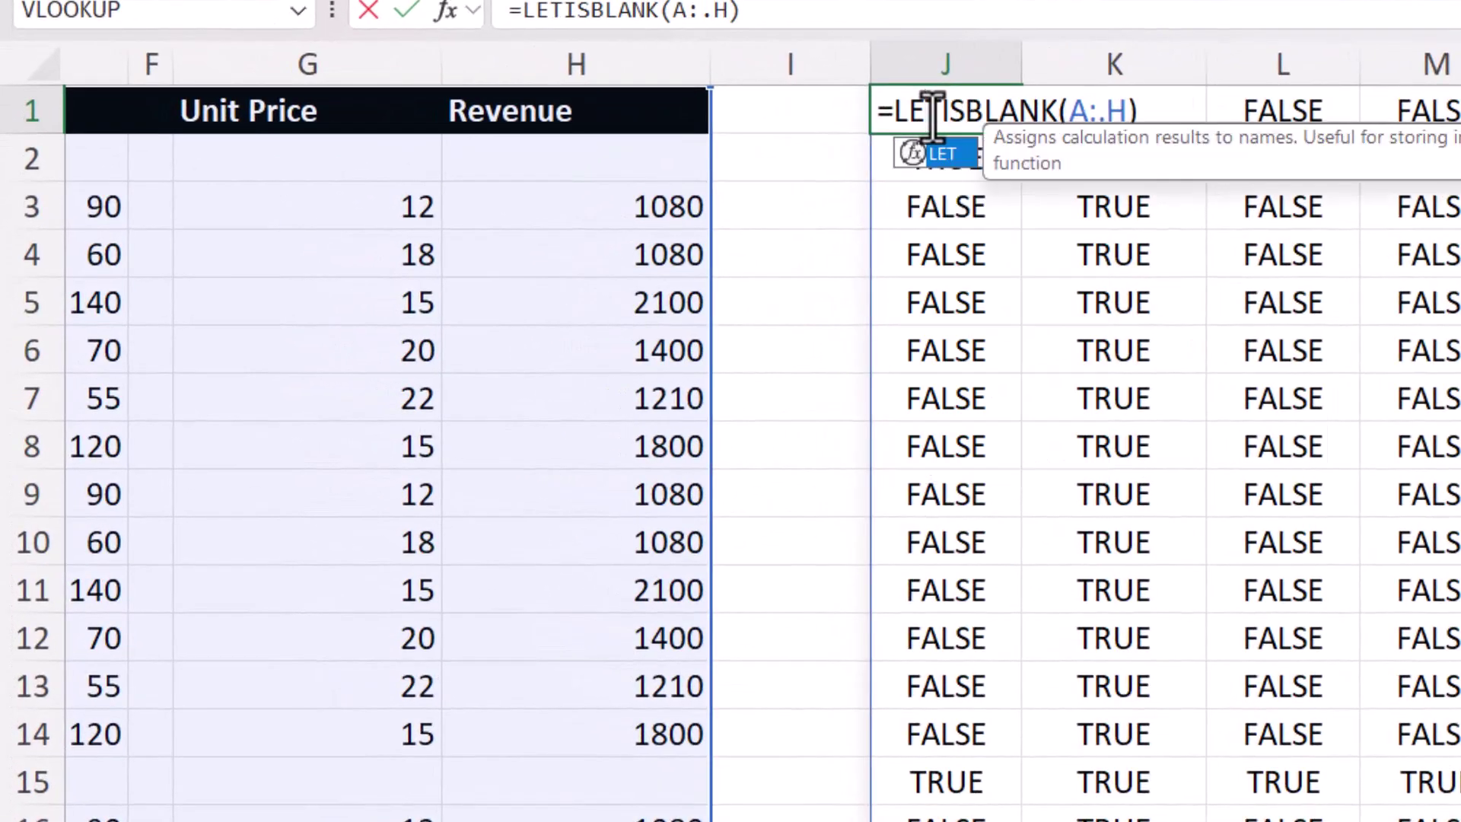
pyautogui.hotkey('alt', 'Return')
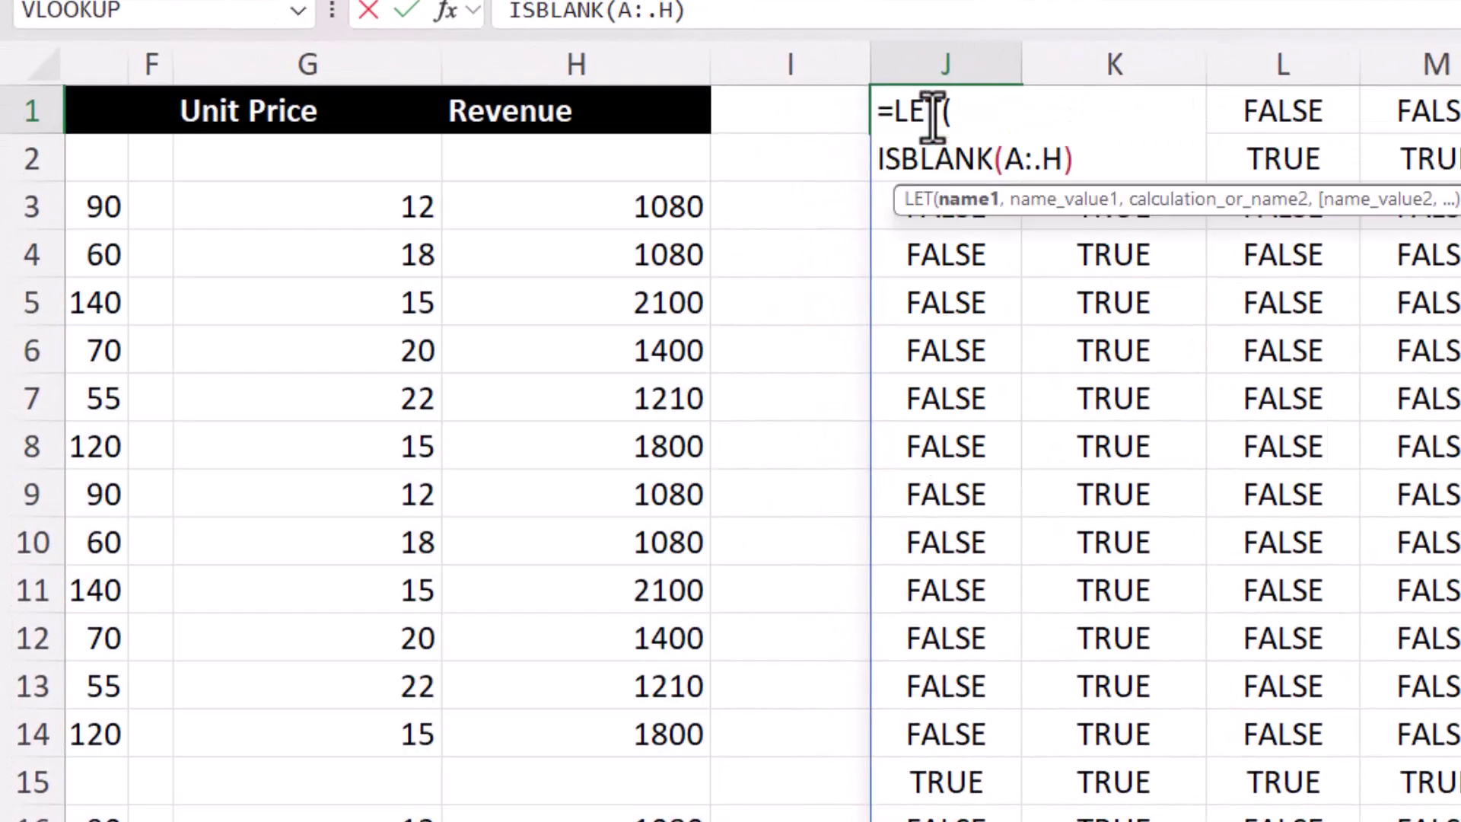
pyautogui.click(985, 113)
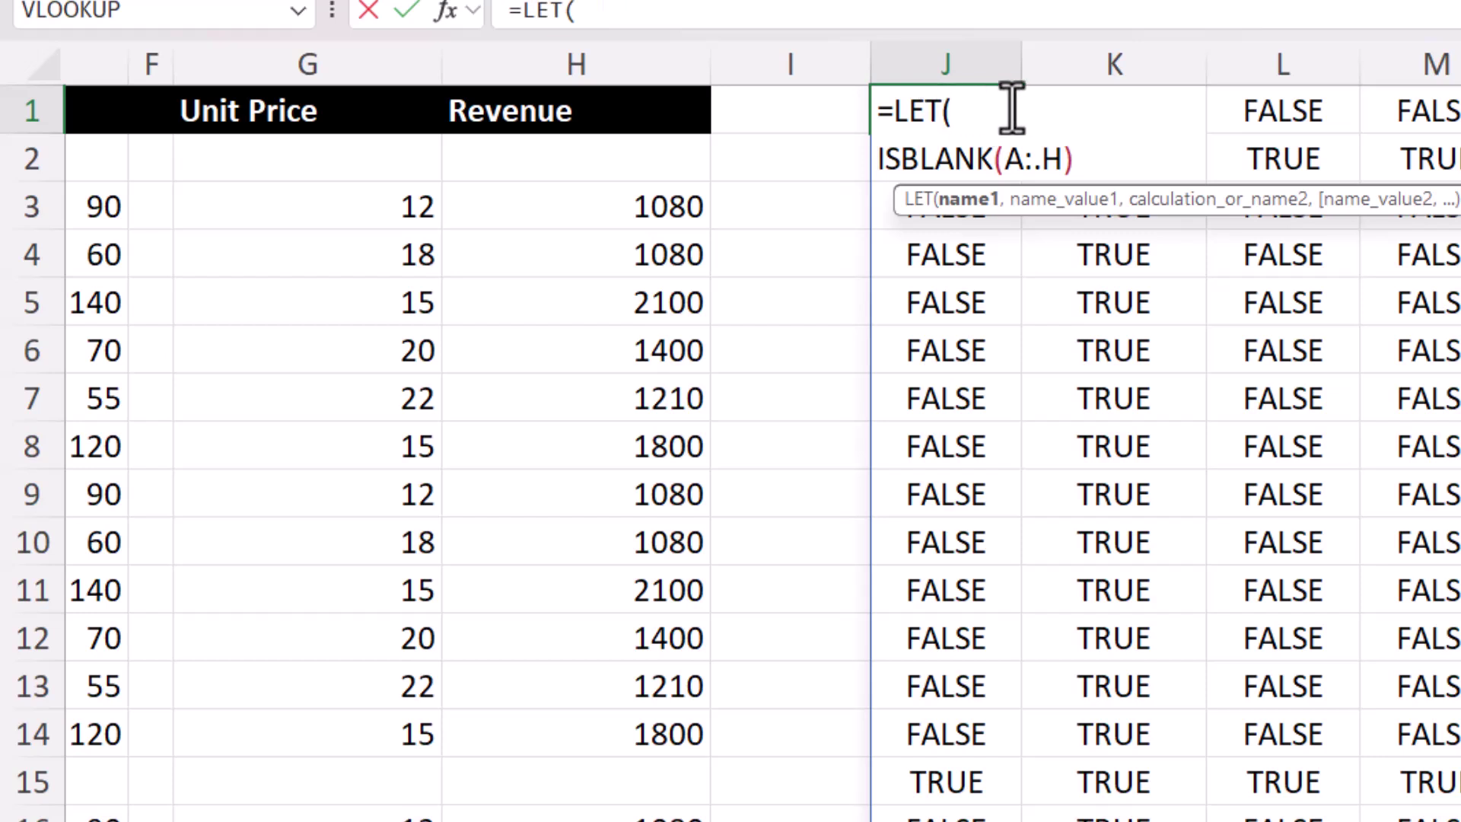
pyautogui.hotkey('alt', 'Return')
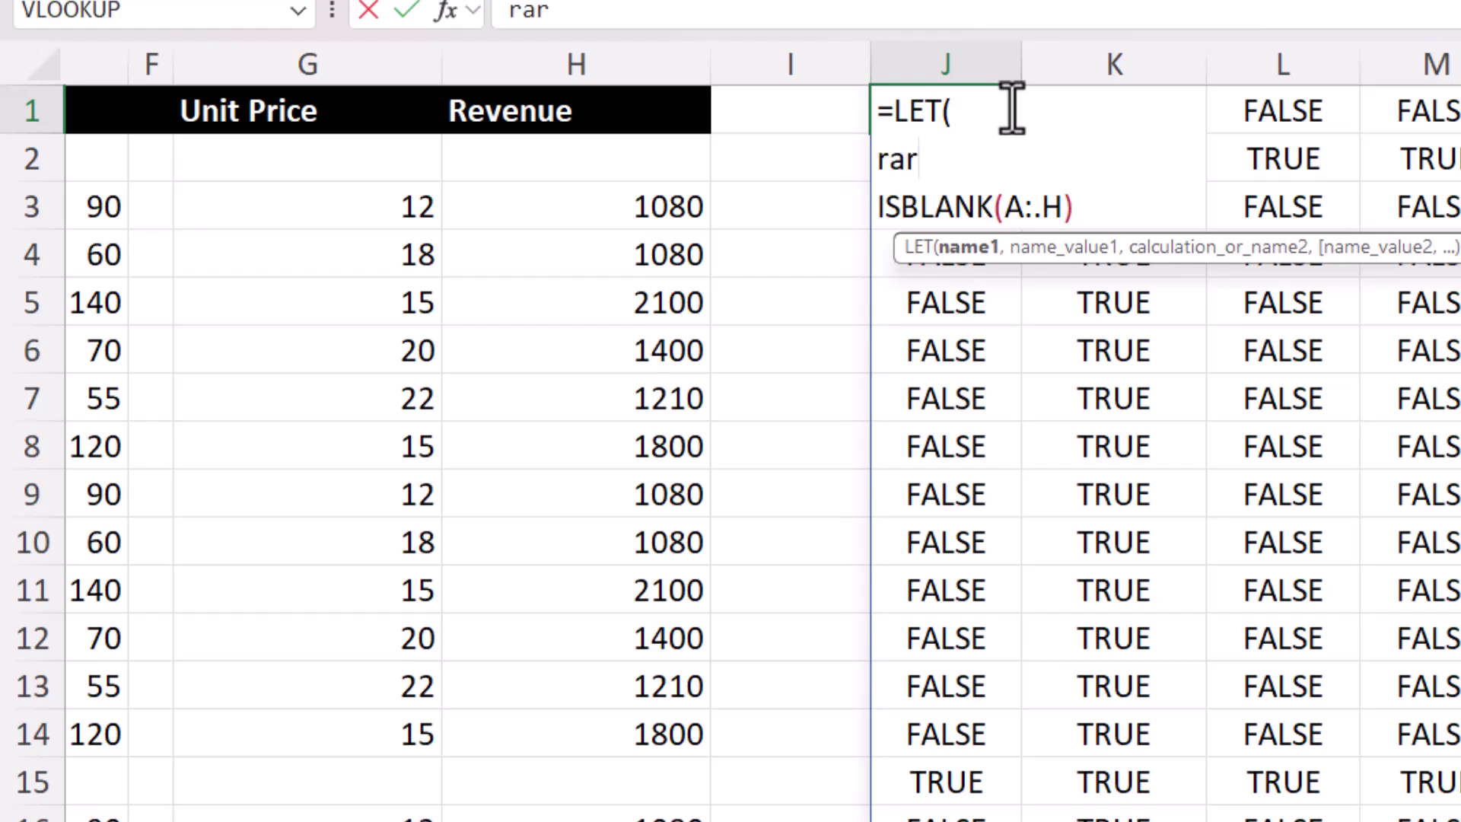
pyautogui.write('rar')
pyautogui.press('BackSpace')
pyautogui.write('wdat')
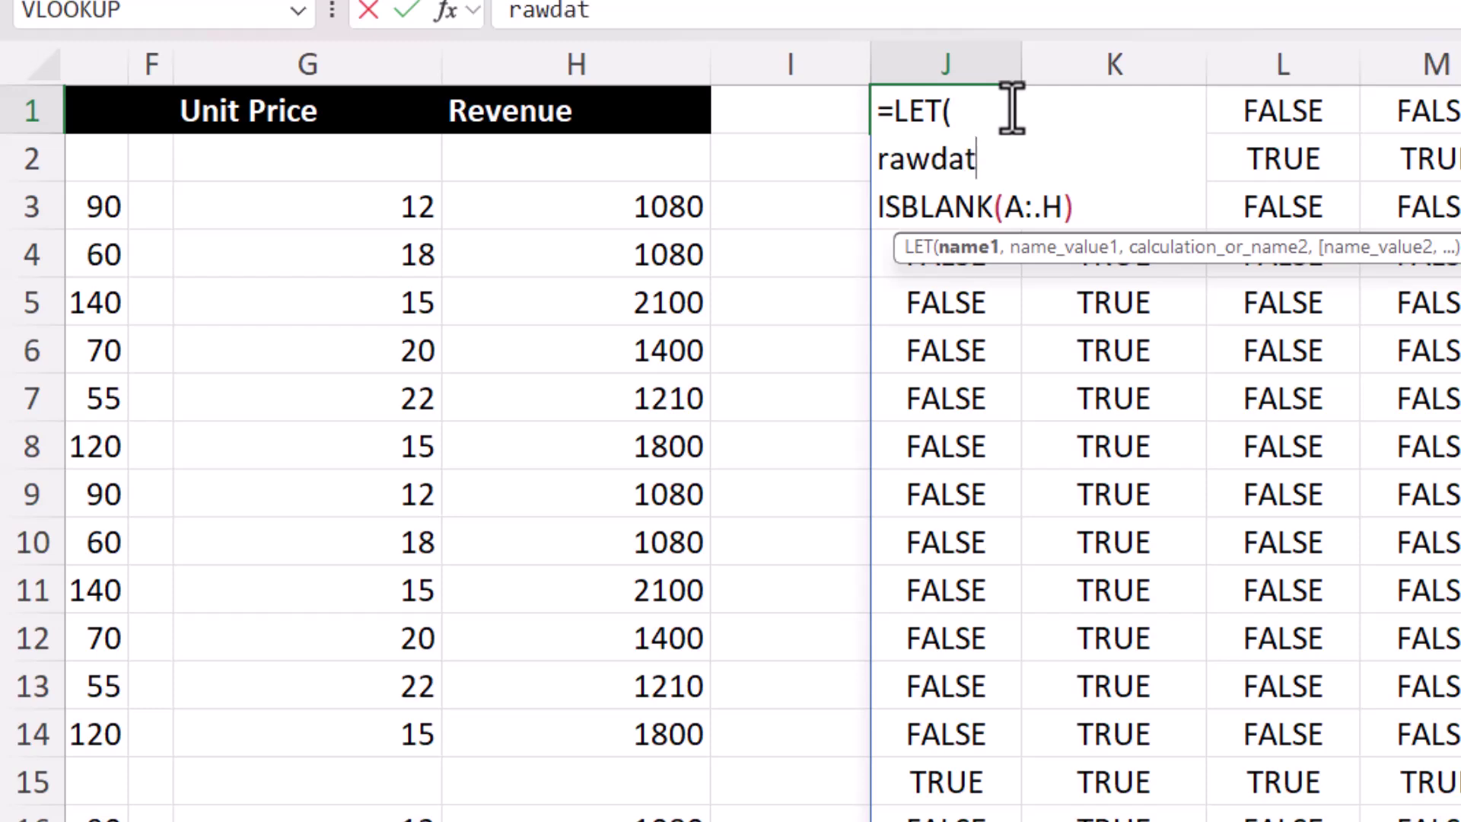
pyautogui.write('a,')
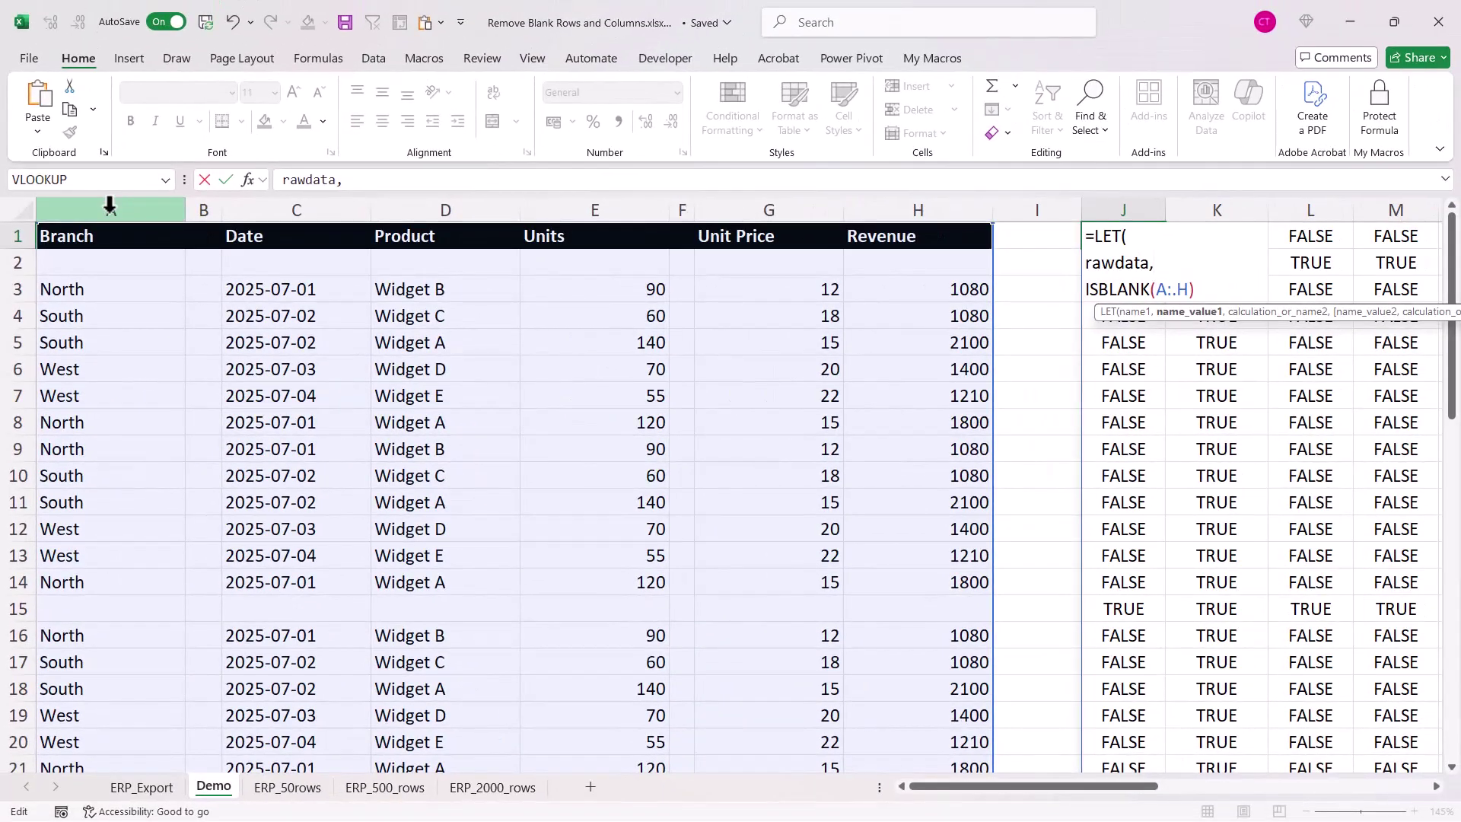
pyautogui.moveTo(108, 202); pyautogui.dragTo(932, 204)
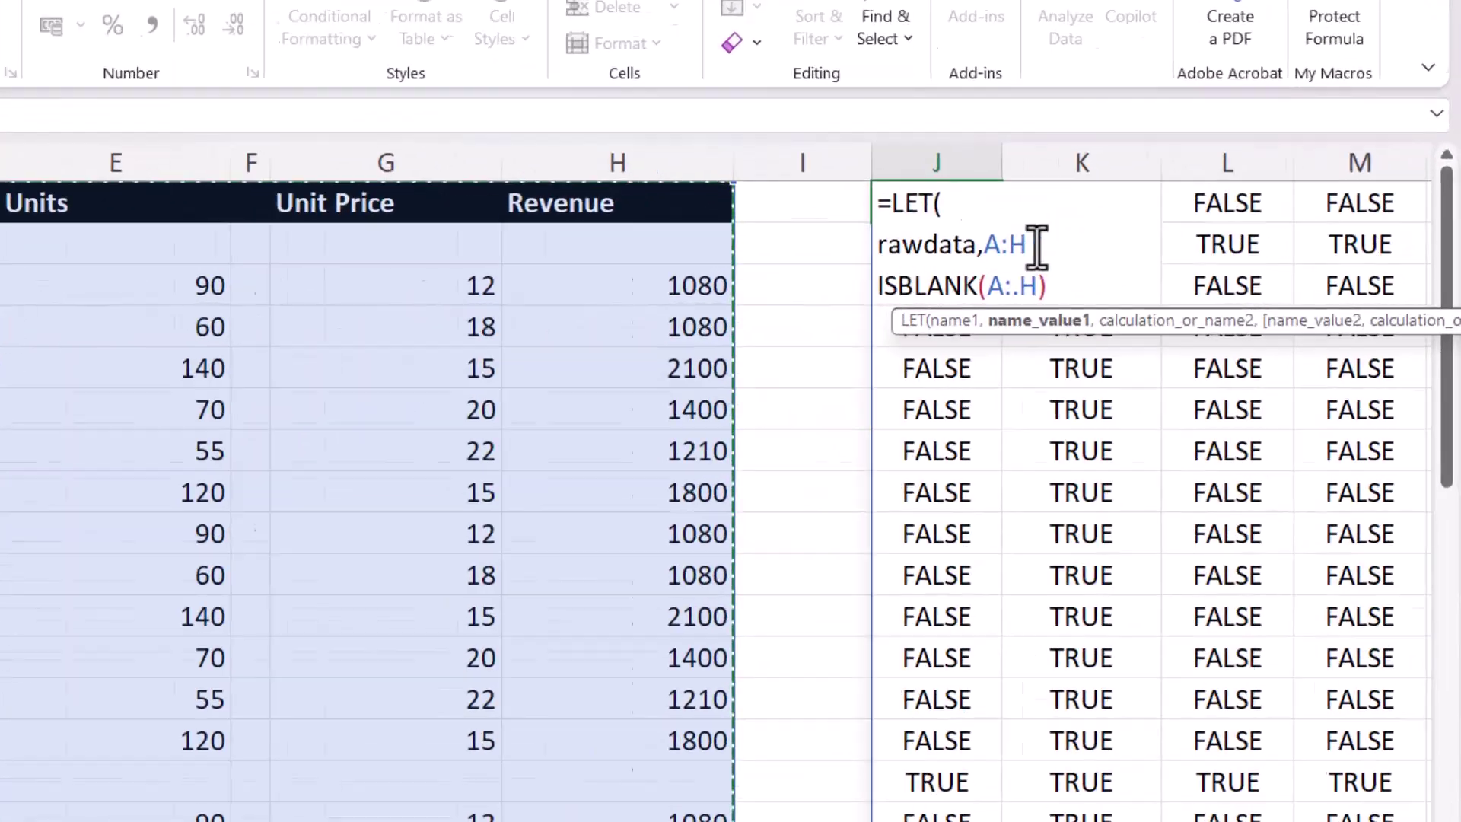
pyautogui.press('BackSpace')
pyautogui.write('.H')
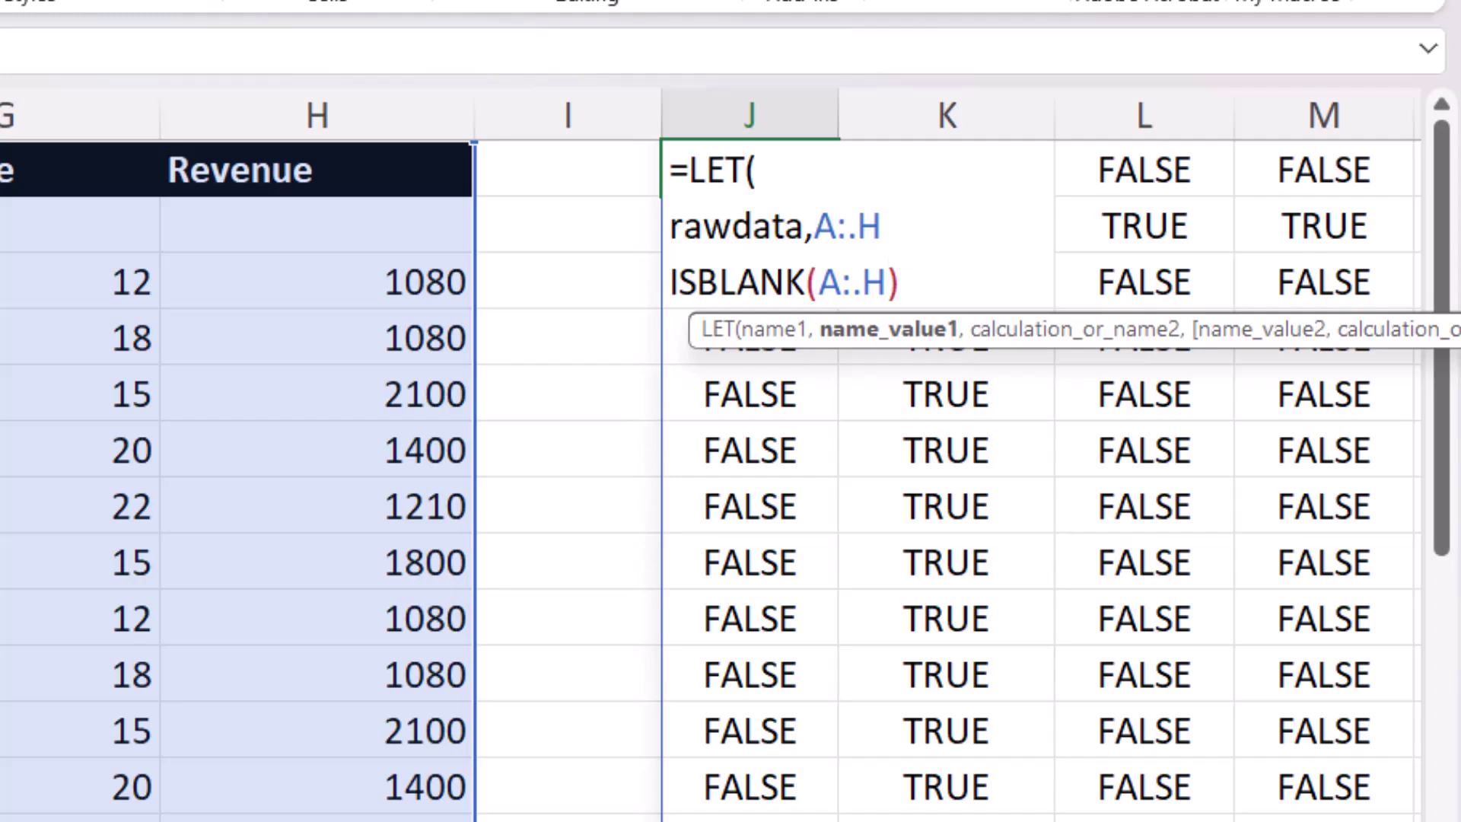
pyautogui.write(',')
pyautogui.hscroll(6, 901, 228)
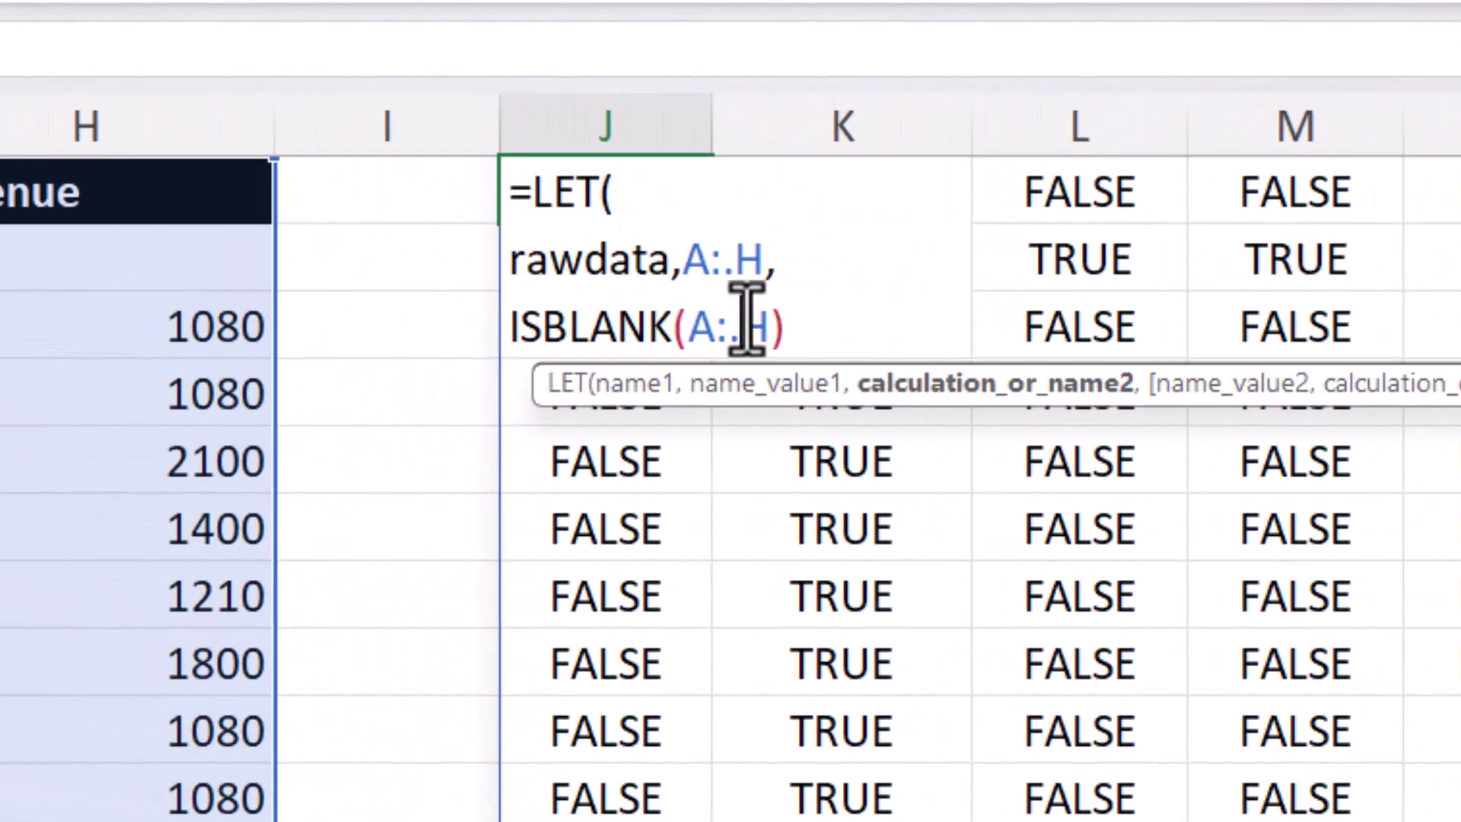
# Step: Replace ISBLANK's A:.H argument with rawdata and close the LET on its own line
pyautogui.moveTo(769, 323); pyautogui.dragTo(689, 323)
pyautogui.write('ra')
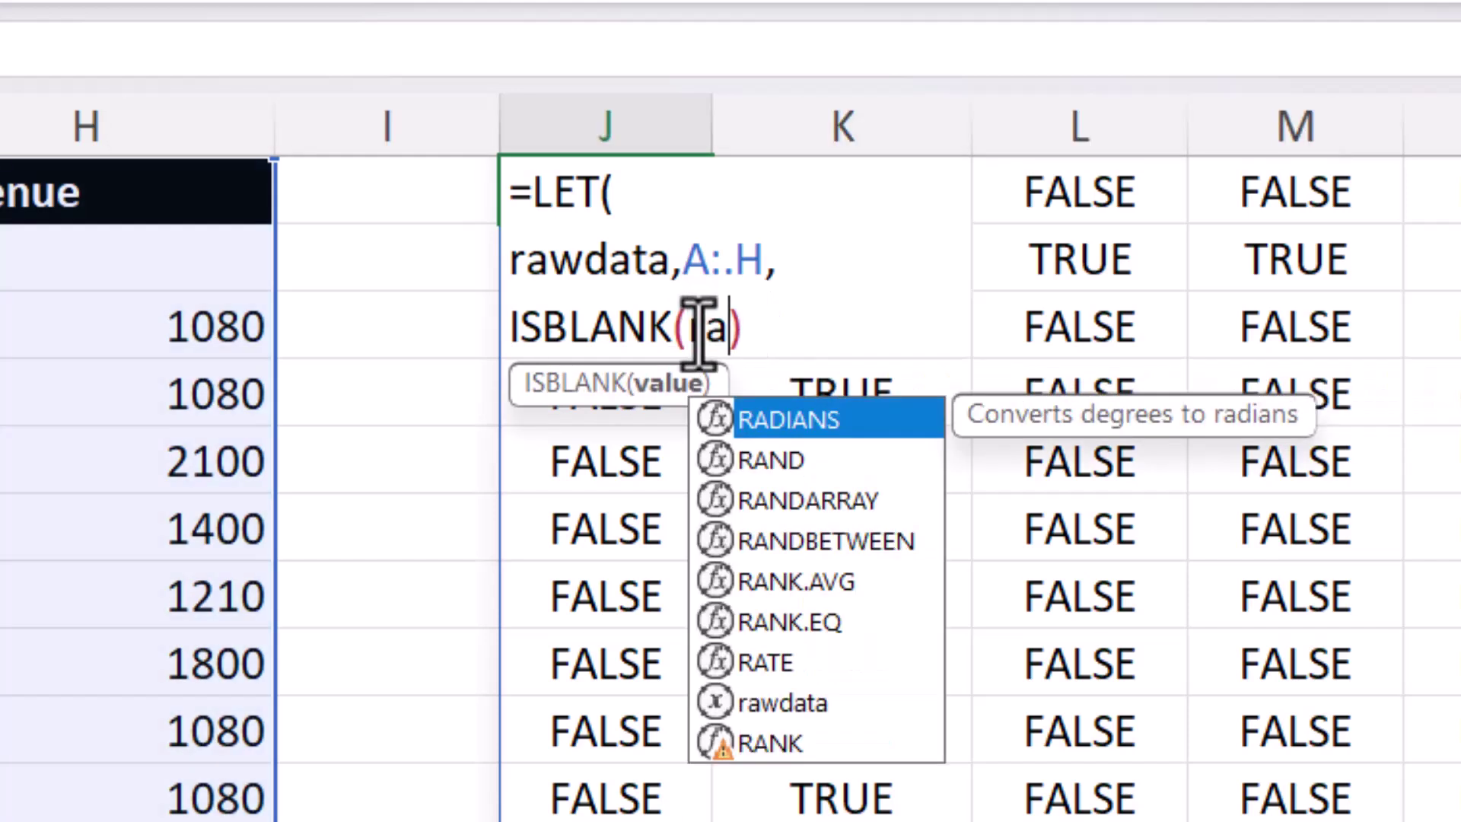
pyautogui.write('wdar')
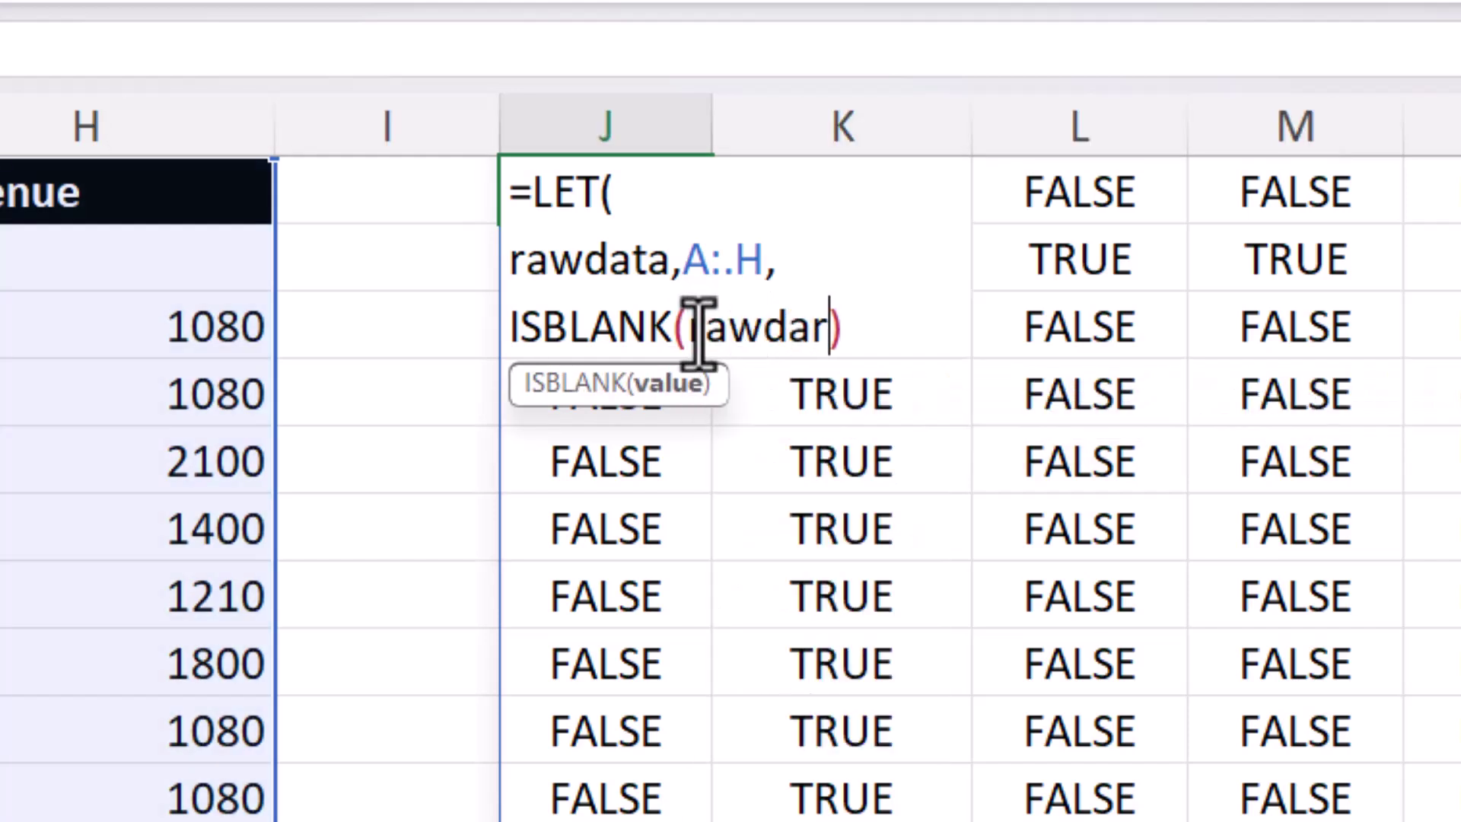
pyautogui.press('BackSpace')
pyautogui.write('ta')
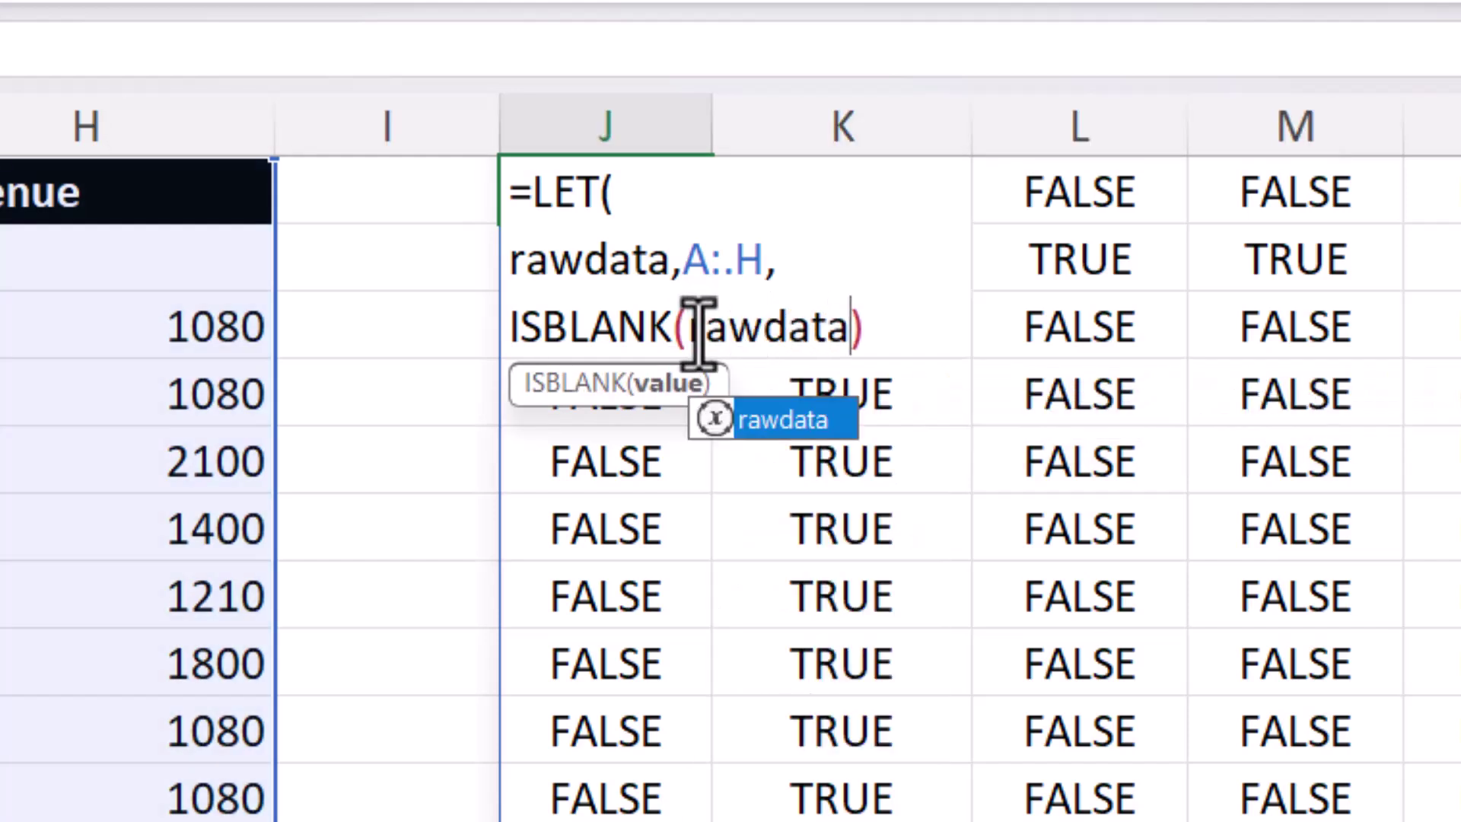
pyautogui.click(881, 327)
pyautogui.hotkey('alt', 'Return')
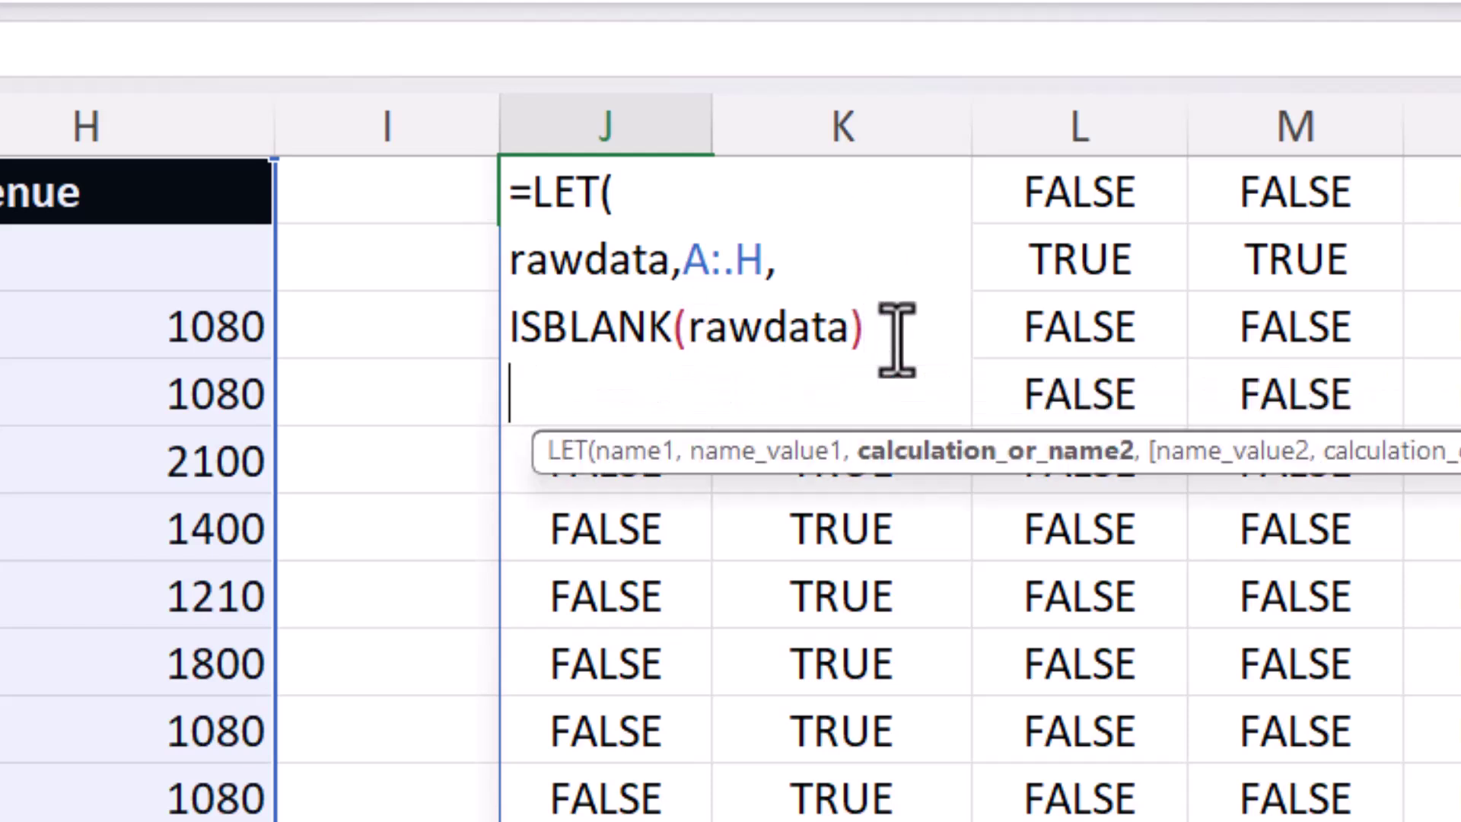
pyautogui.write(')')
pyautogui.press('Return')
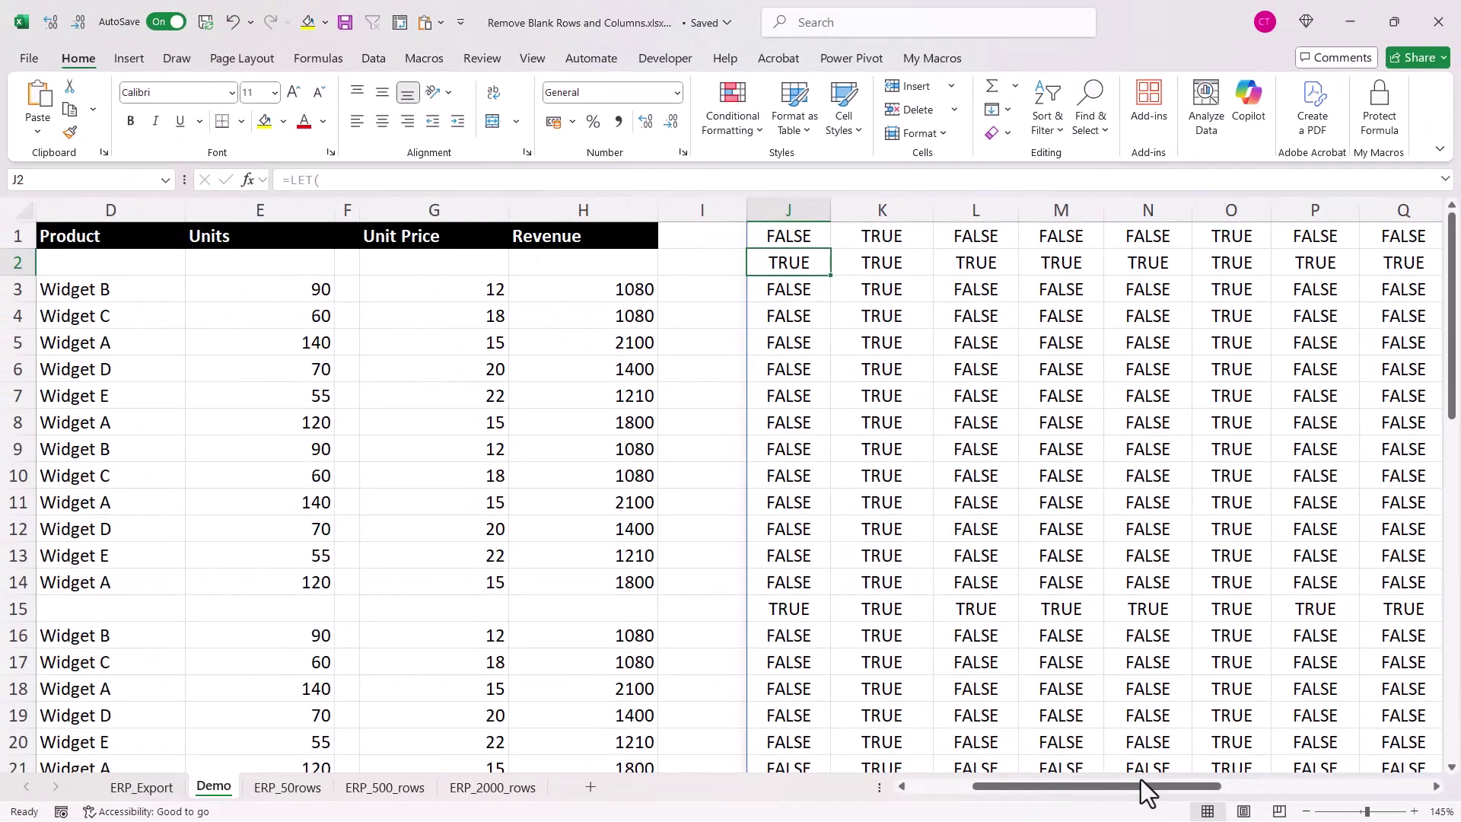
# Step: Add variable r = BYROW(ISBLANK(rawdata),AND) to J1's LET and return r as the result
pyautogui.moveTo(1140, 779); pyautogui.dragTo(1206, 776)
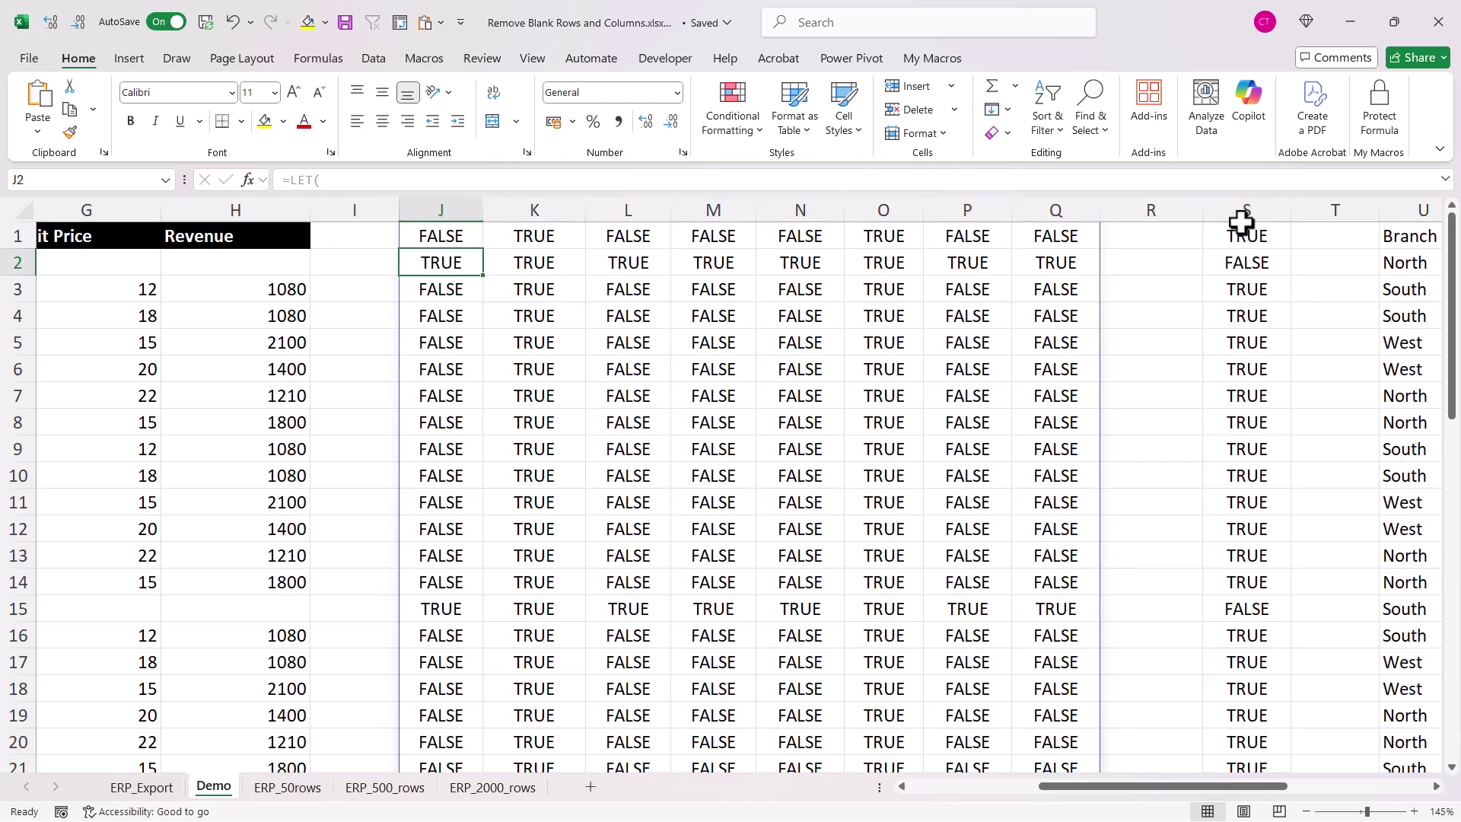
pyautogui.doubleClick(464, 236)
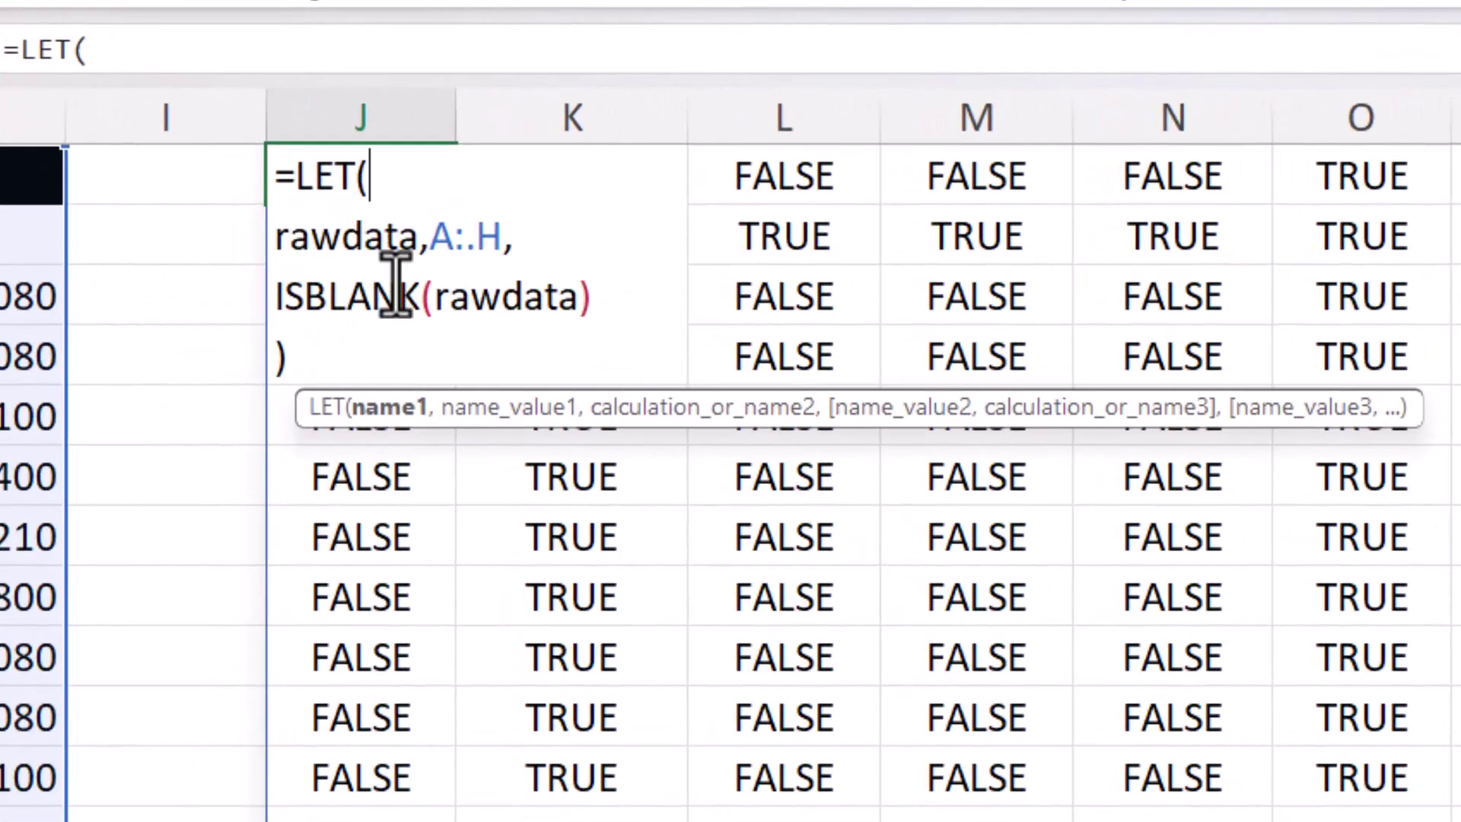
pyautogui.click(276, 297)
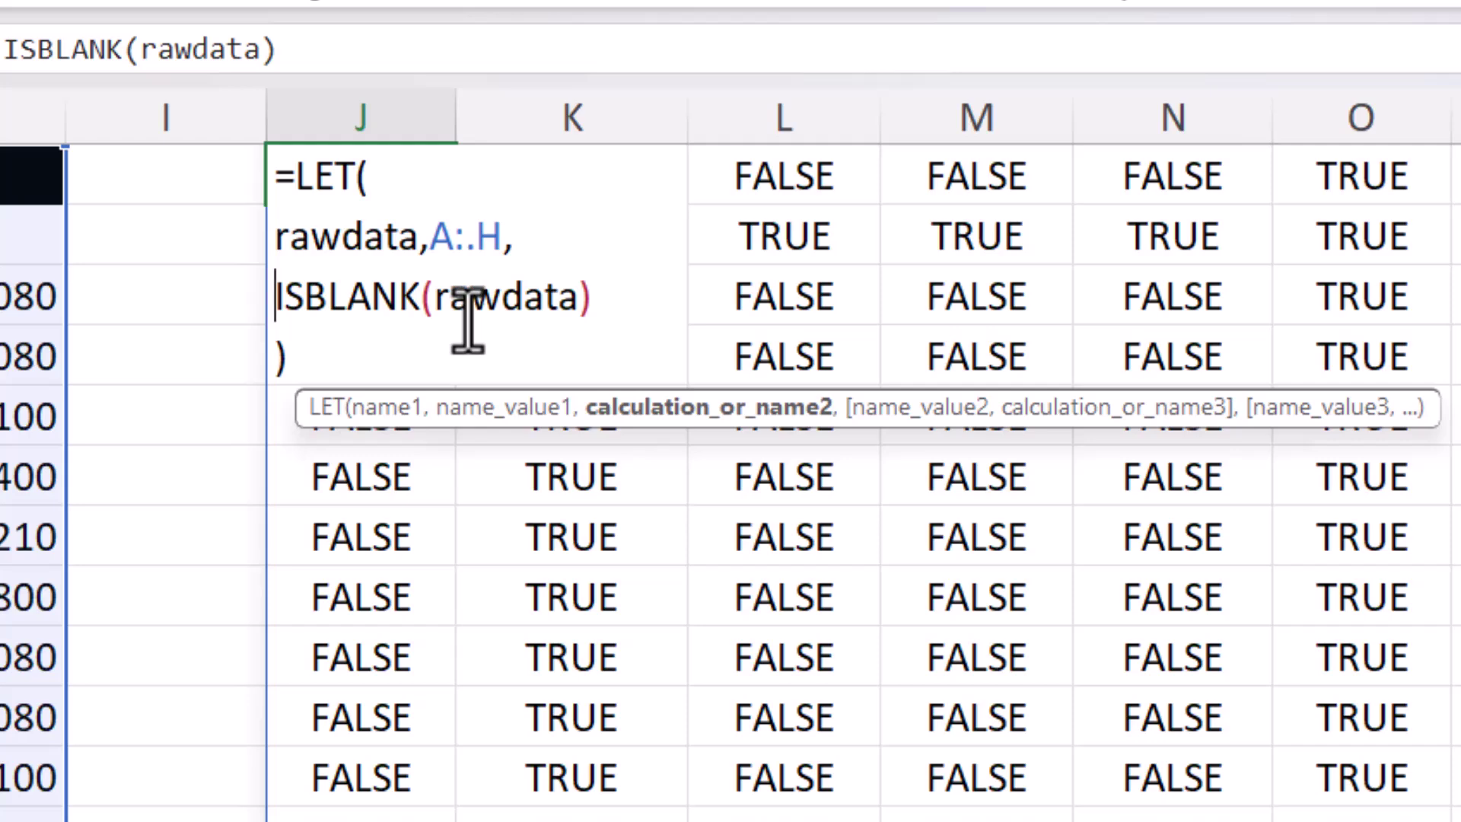
pyautogui.write('r')
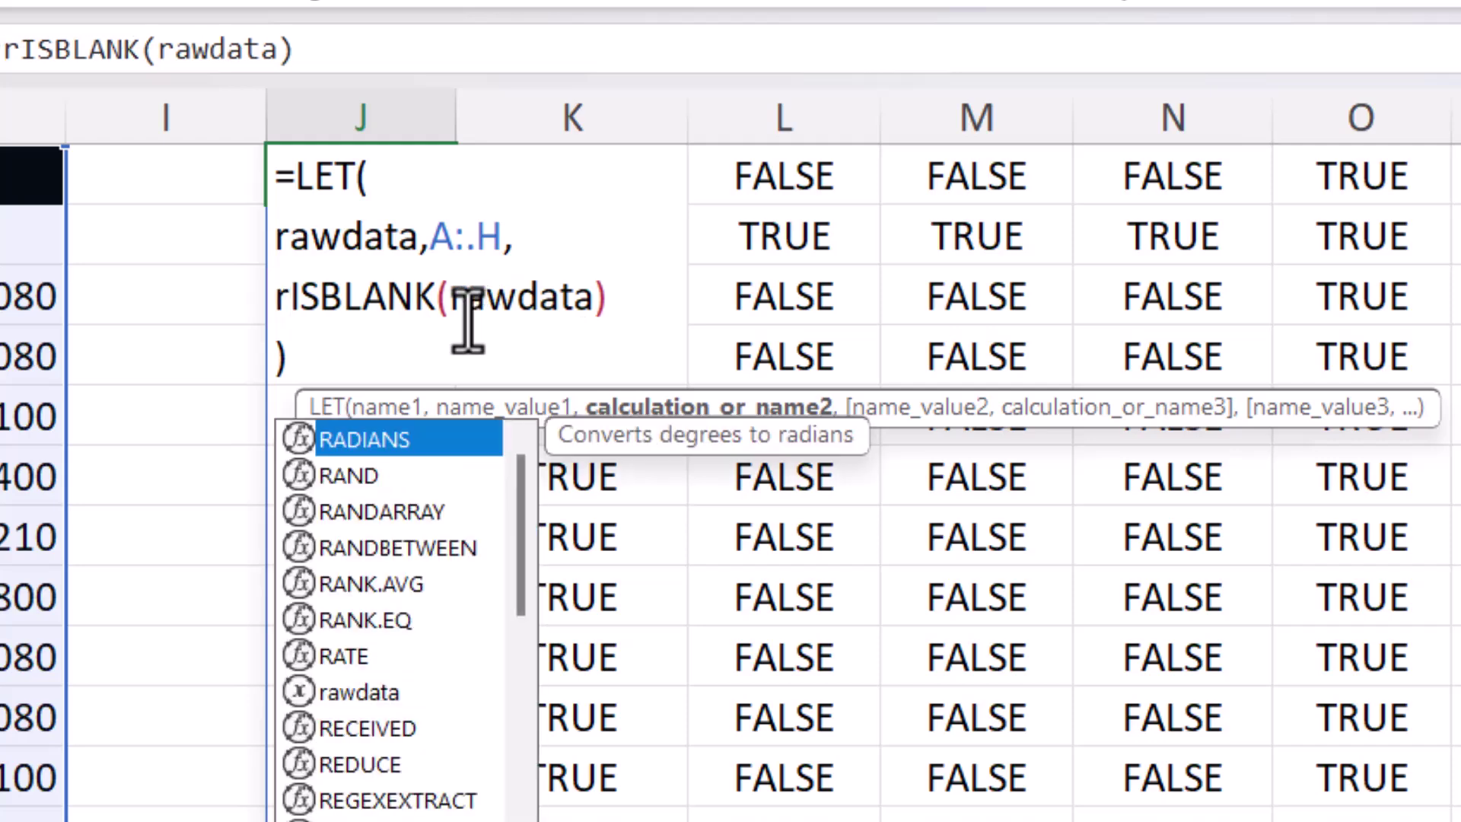
pyautogui.write(',')
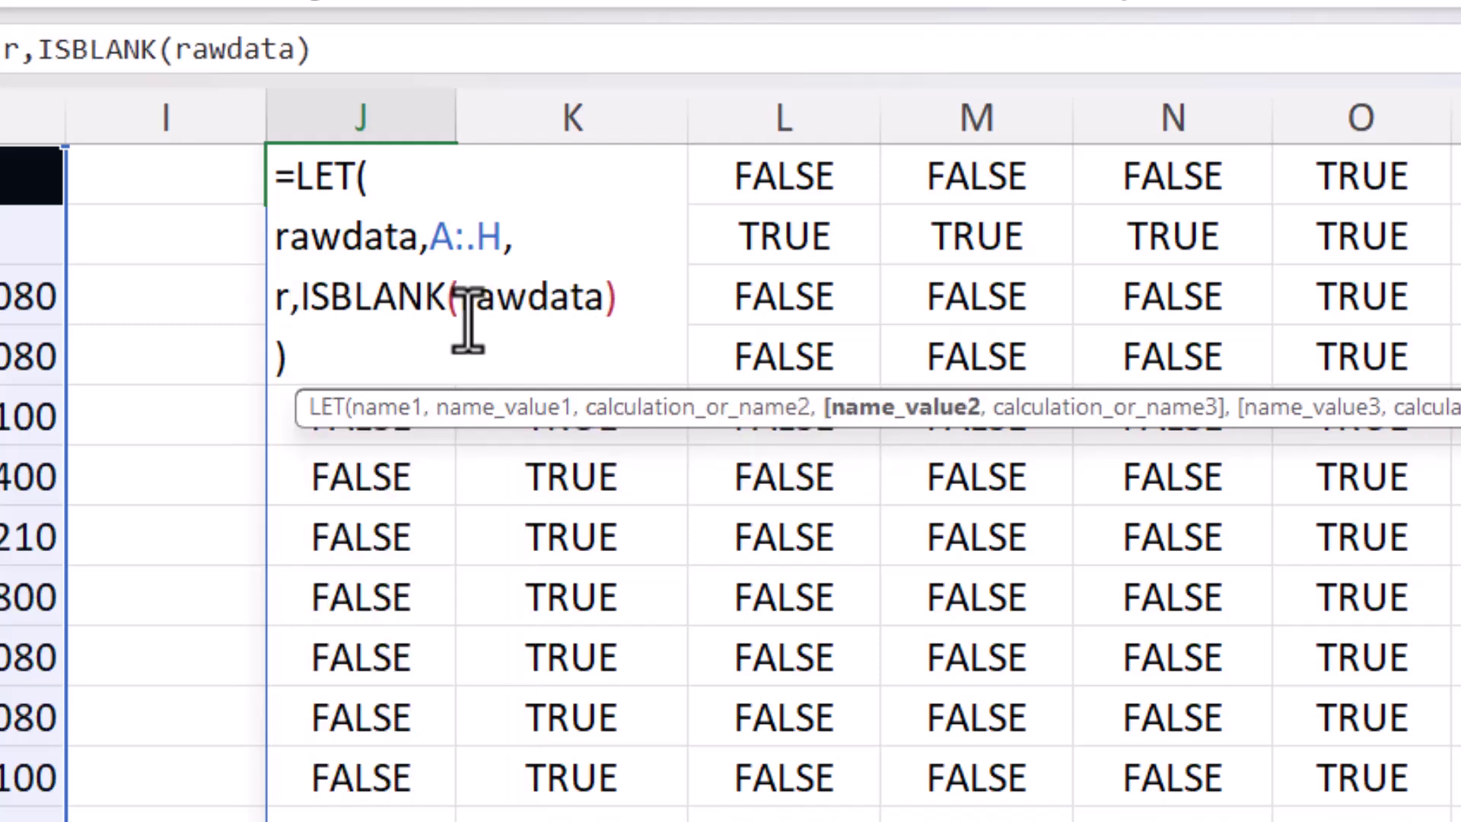
pyautogui.write('byr')
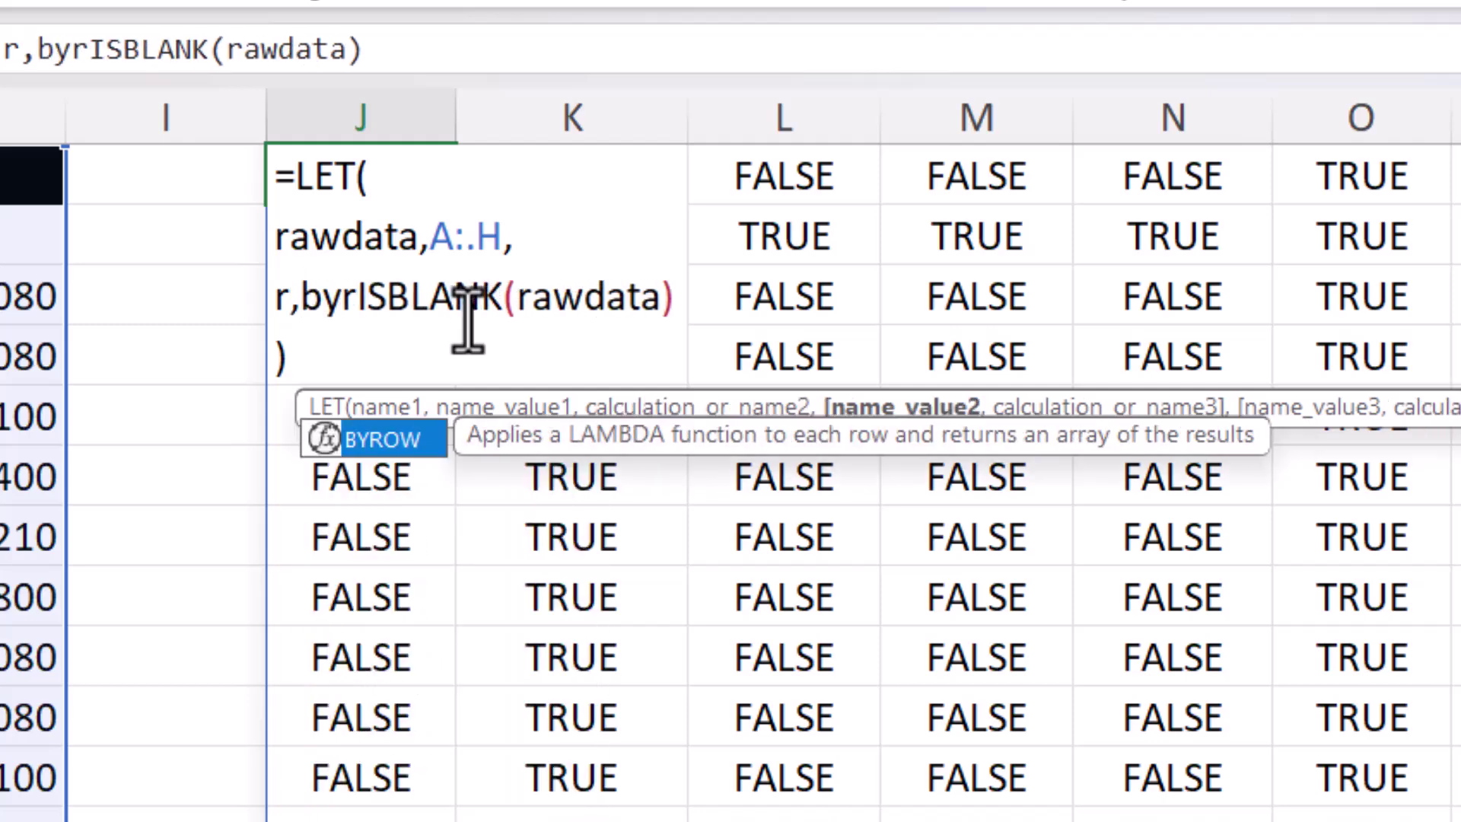
pyautogui.write('ow(')
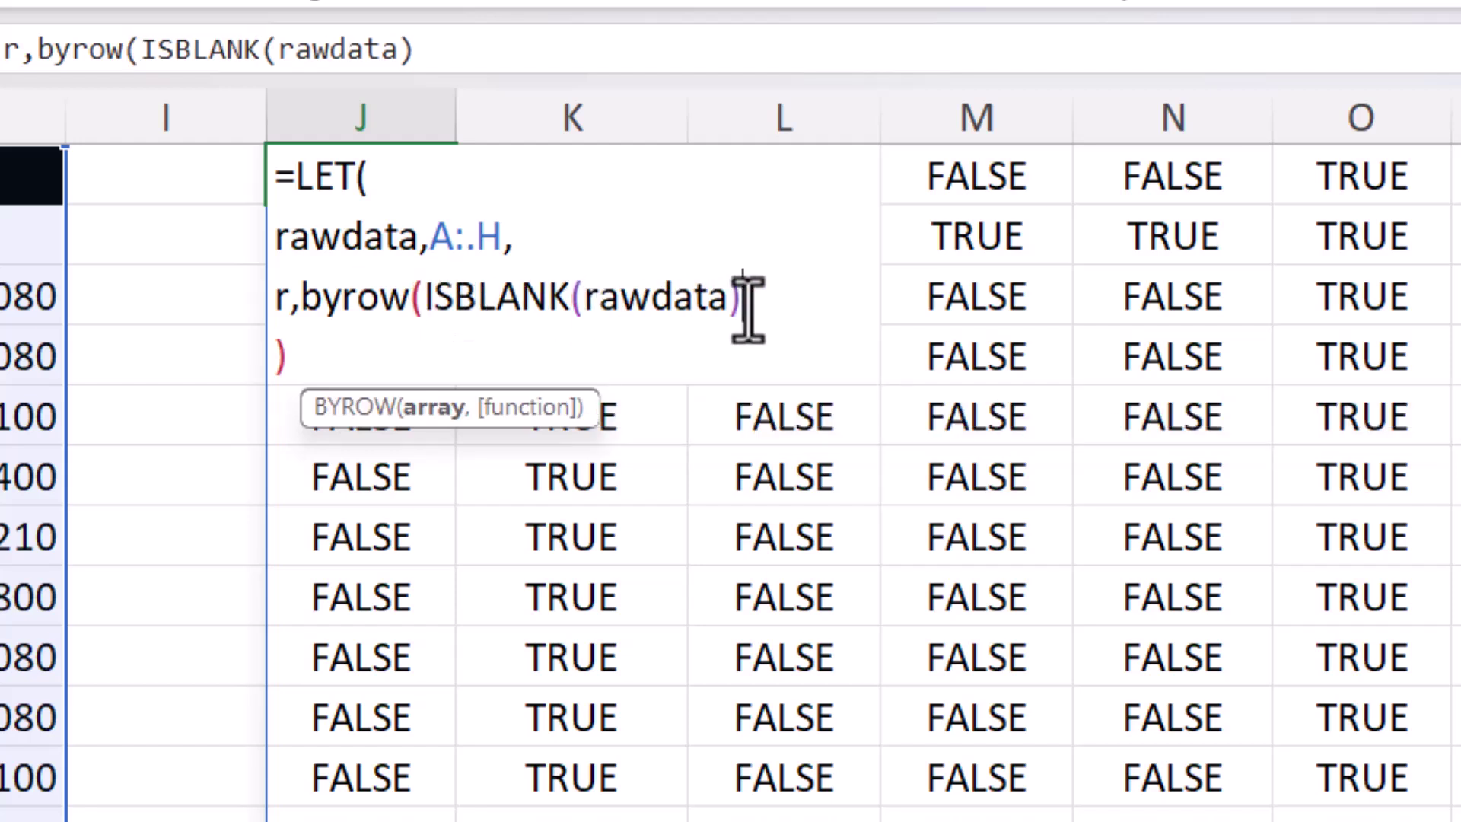
pyautogui.write(',a')
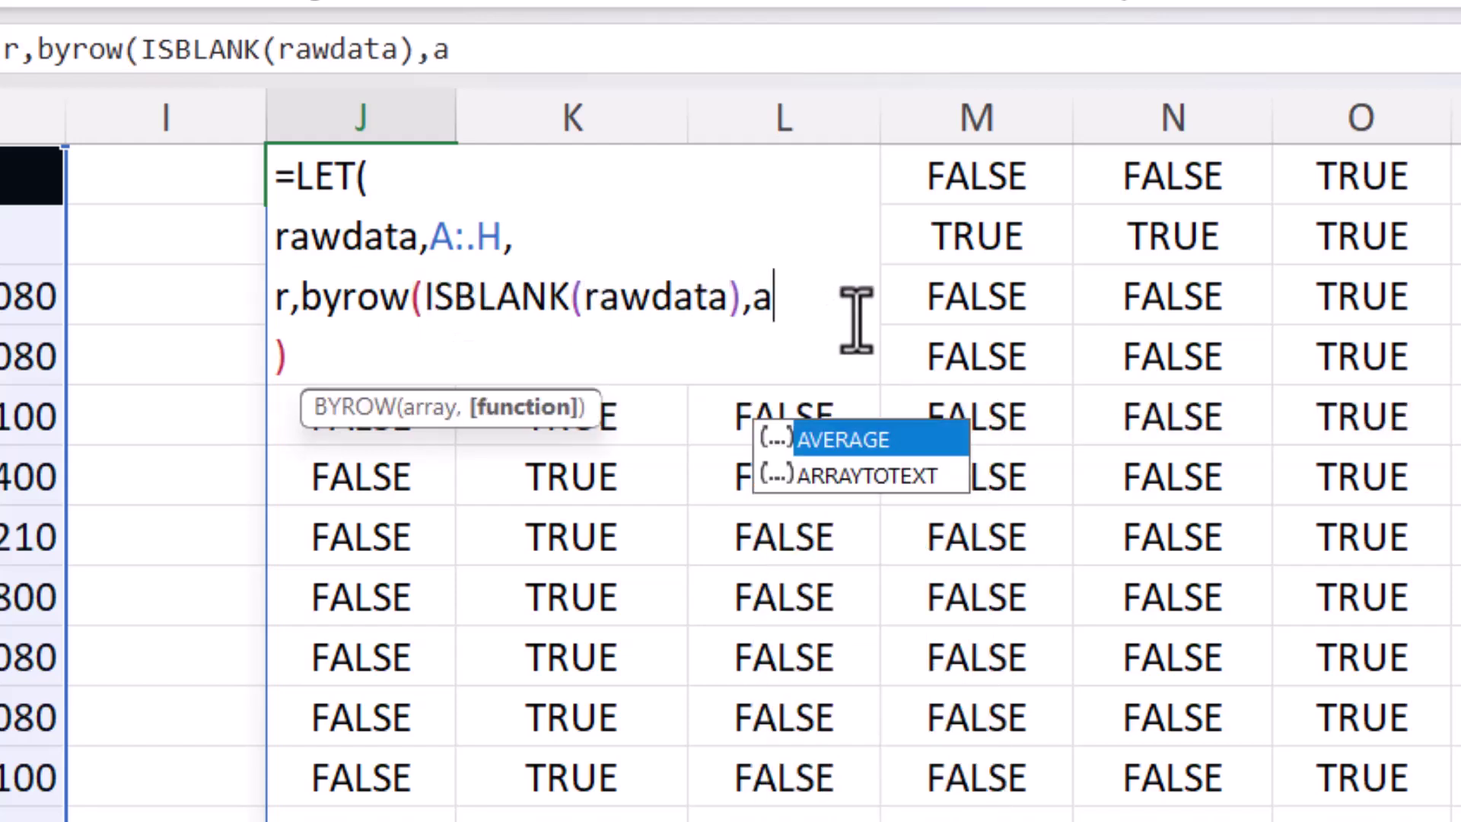
pyautogui.write('nd),')
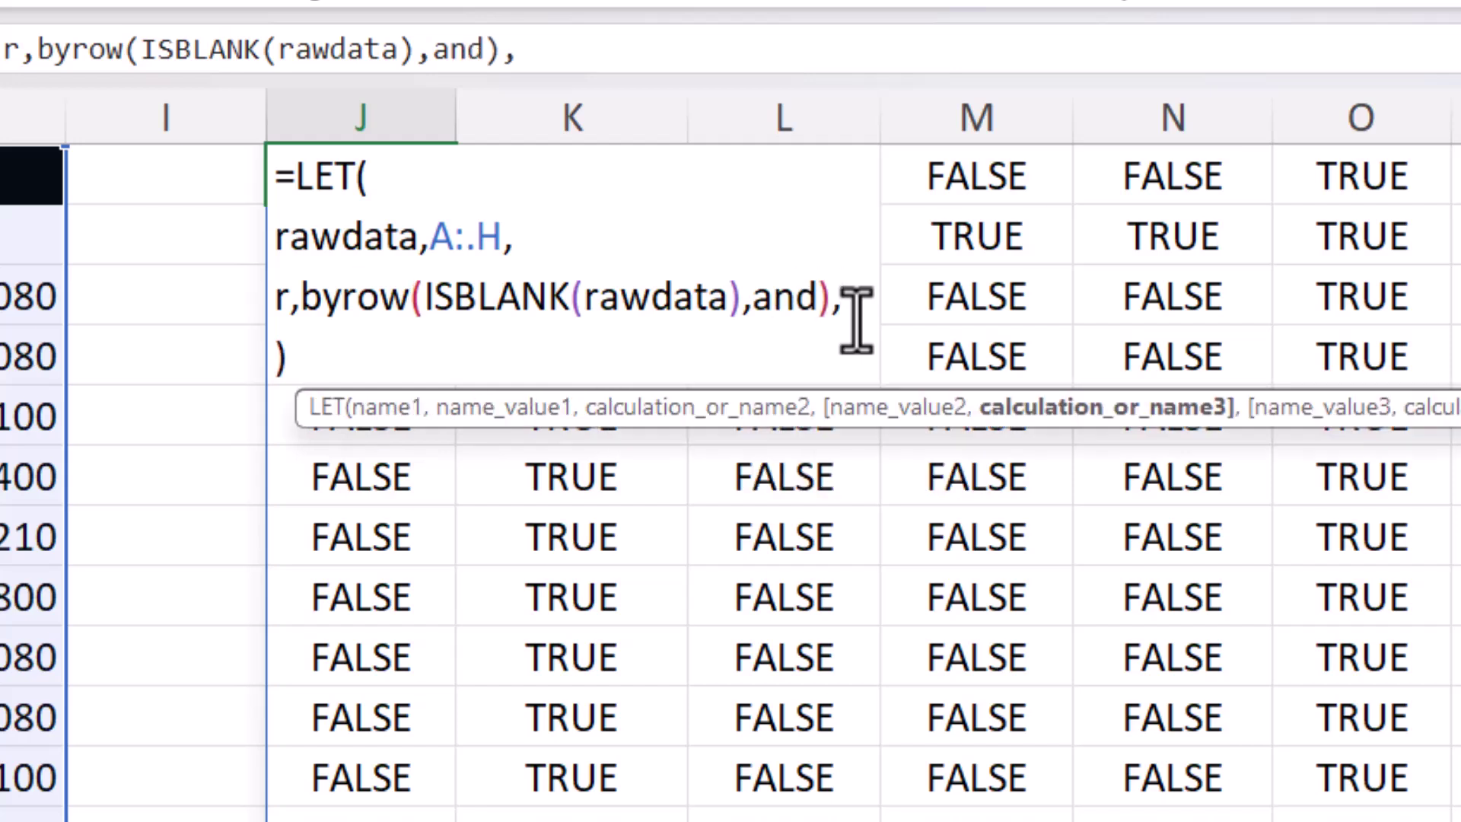
pyautogui.hotkey('alt', 'Return')
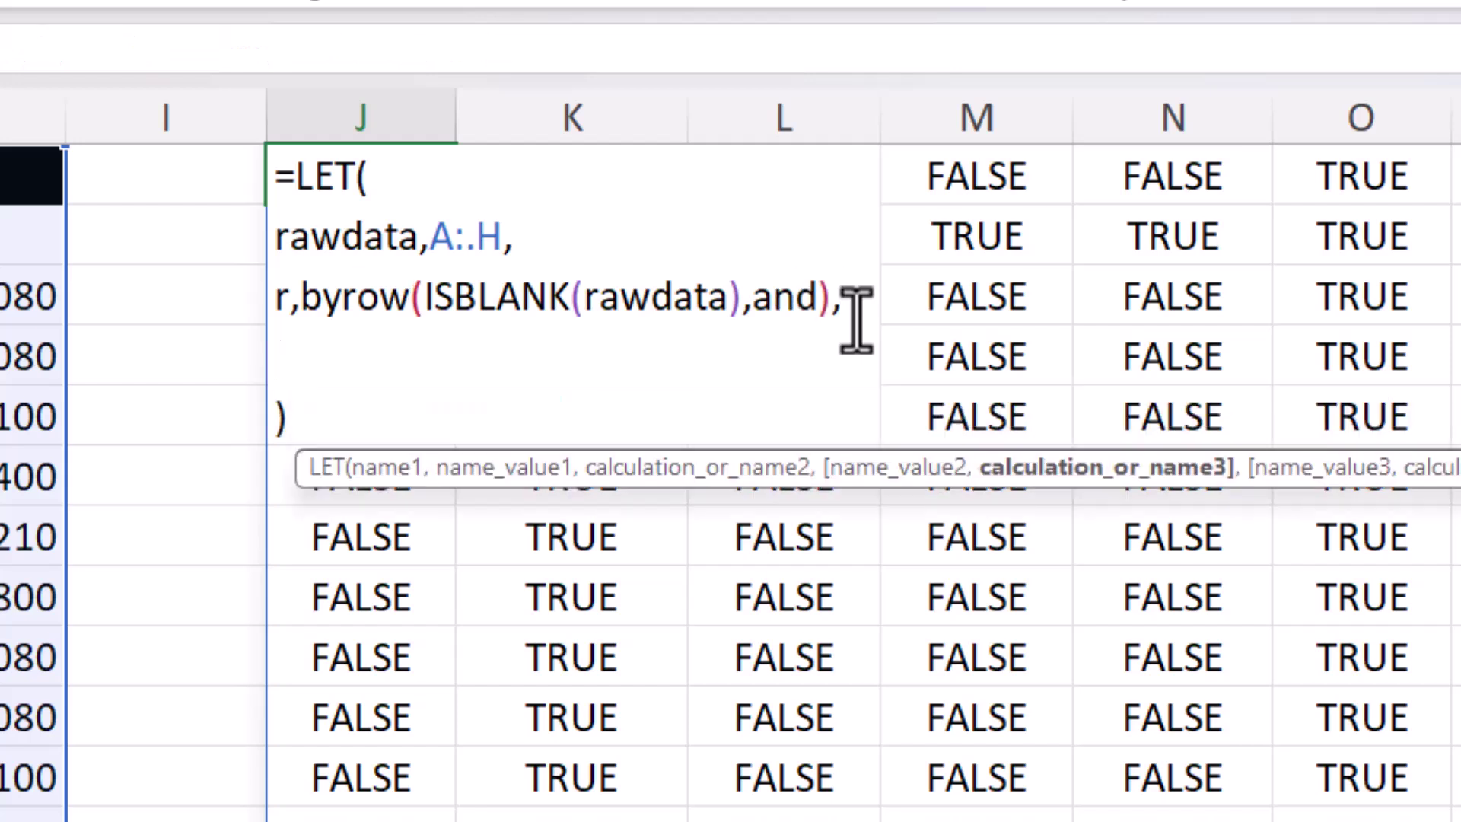
pyautogui.write('r')
pyautogui.press('Return')
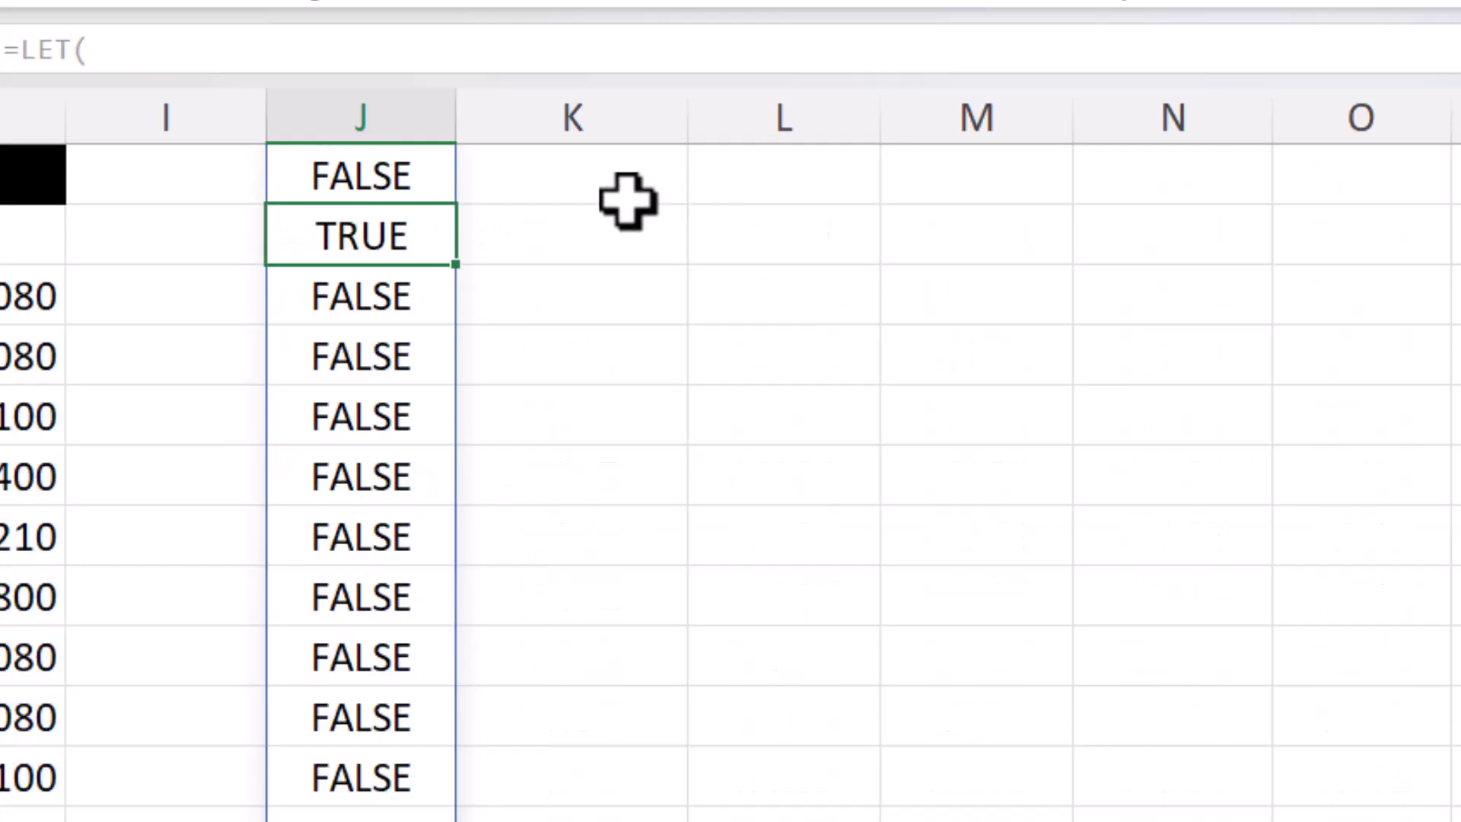
# Step: Wrap r's definition as NOT(BYROW(ISBLANK(rawdata),AND)) so blank row 2 shows FALSE
pyautogui.doubleClick(375, 169)
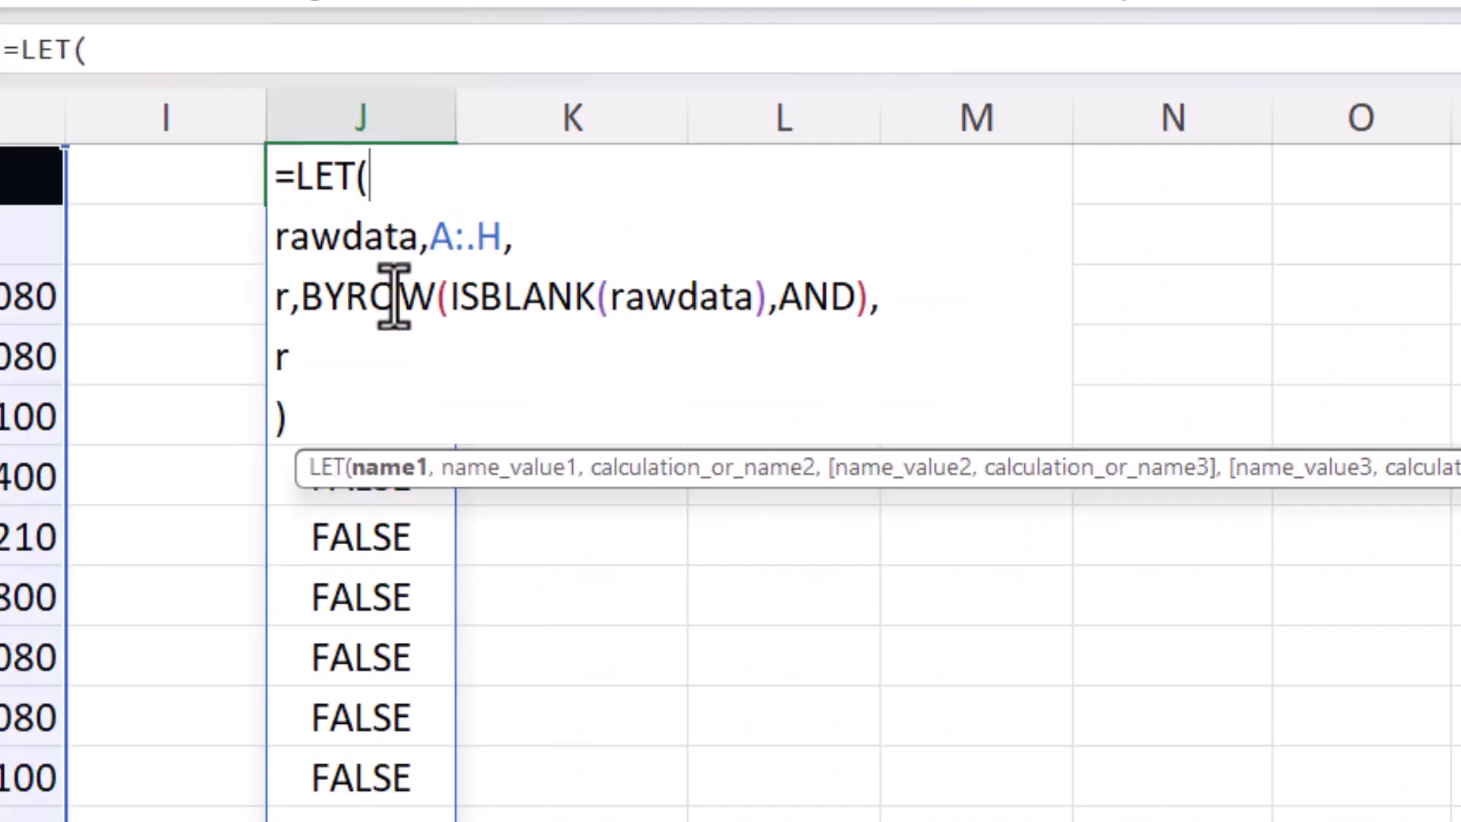
pyautogui.click(299, 296)
pyautogui.write('NOT')
pyautogui.press('Escape')
pyautogui.write('(')
pyautogui.click(957, 305)
pyautogui.write('),')
pyautogui.press('Return')
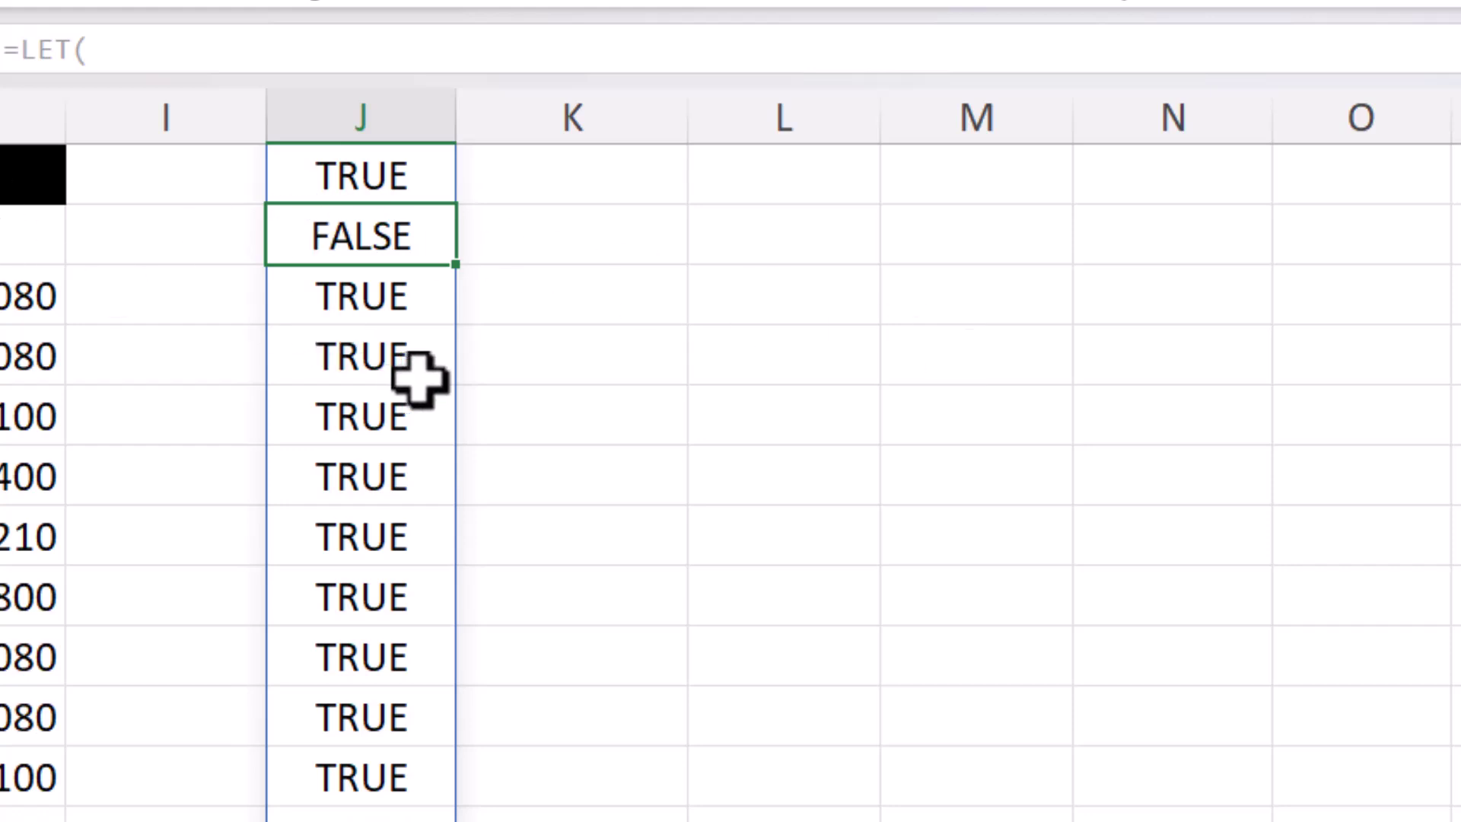
# Step: Duplicate r's line as new variable c, switching BYROW to BYCOL to flag data columns
pyautogui.doubleClick(414, 179)
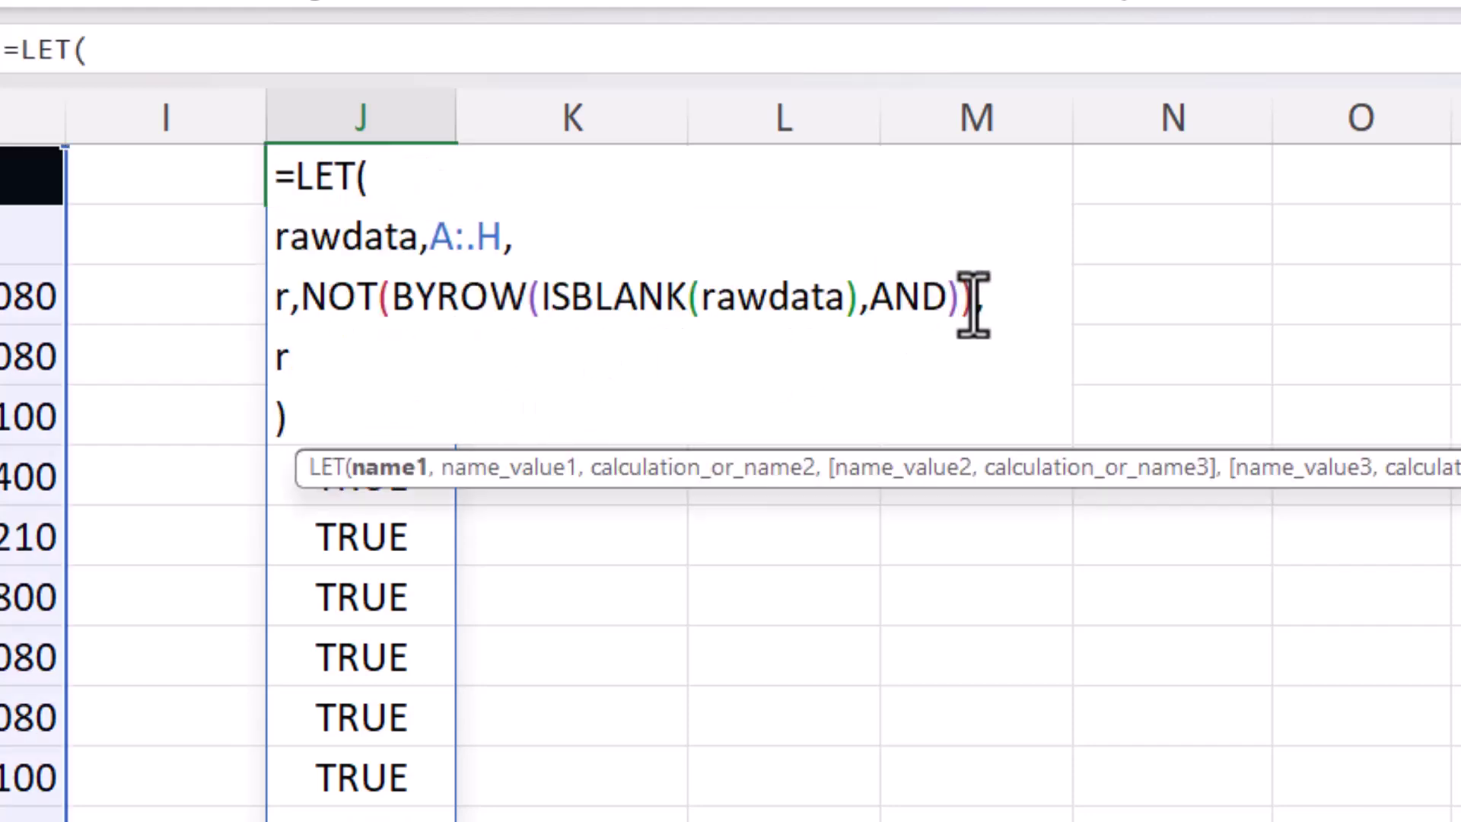
pyautogui.moveTo(967, 303); pyautogui.dragTo(228, 274)
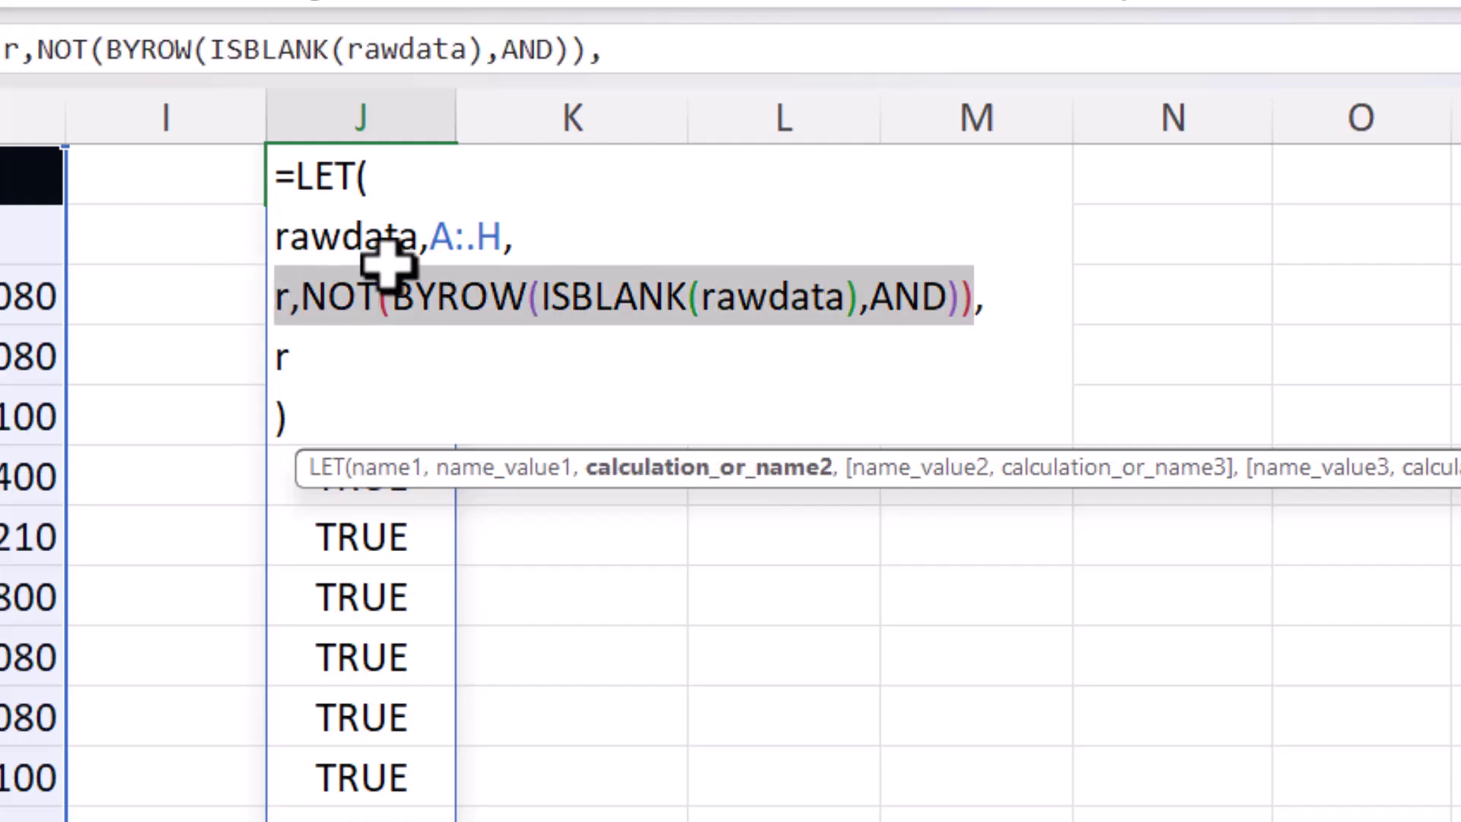
pyautogui.press('End')
pyautogui.keyDown('shift'); pyautogui.click(244, 293); pyautogui.keyUp('shift')
pyautogui.hotkey('ctrl', 'c')
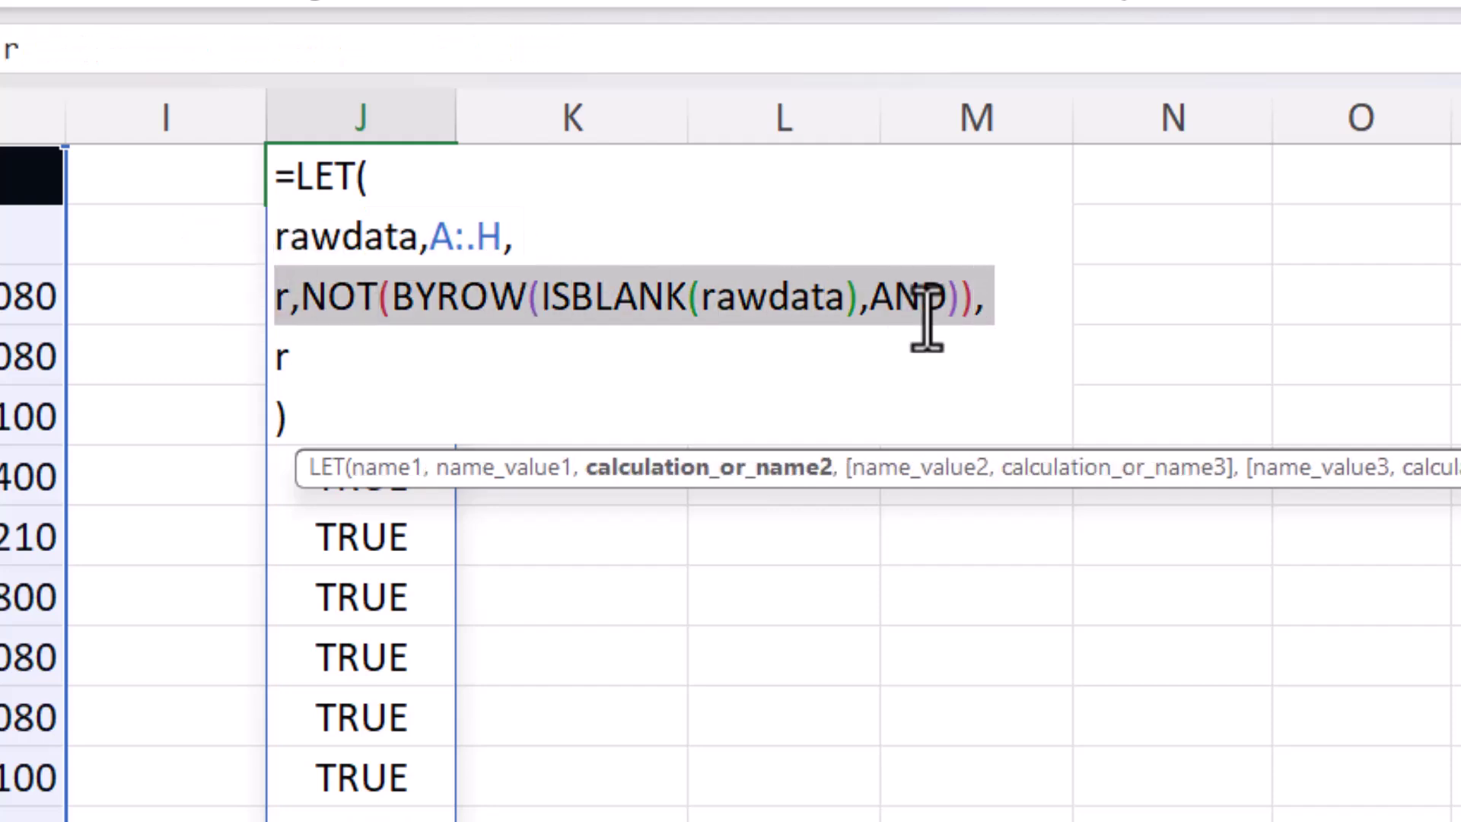
pyautogui.click(997, 313)
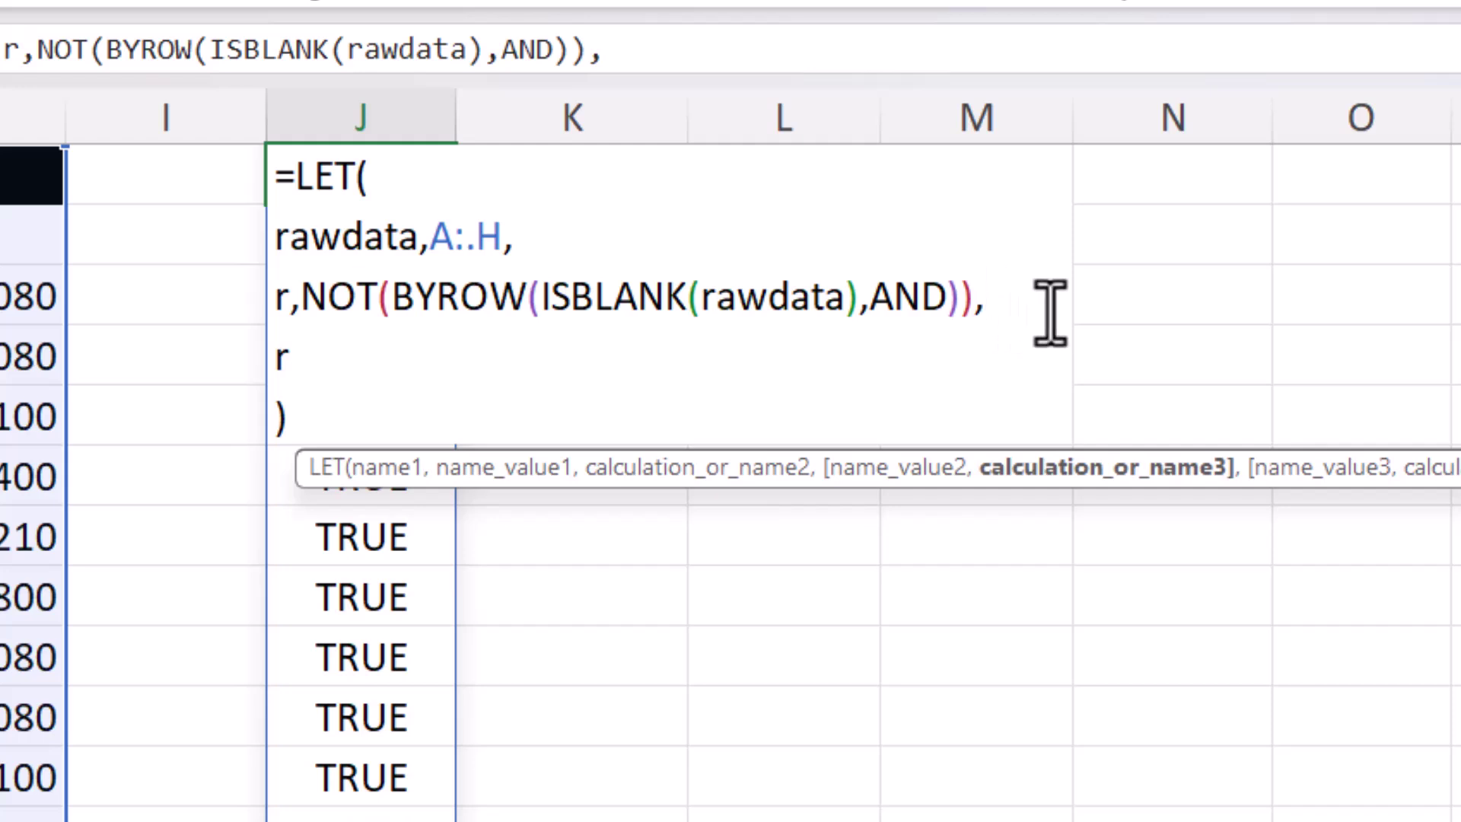
pyautogui.hotkey('alt', 'Return')
pyautogui.write('c,')
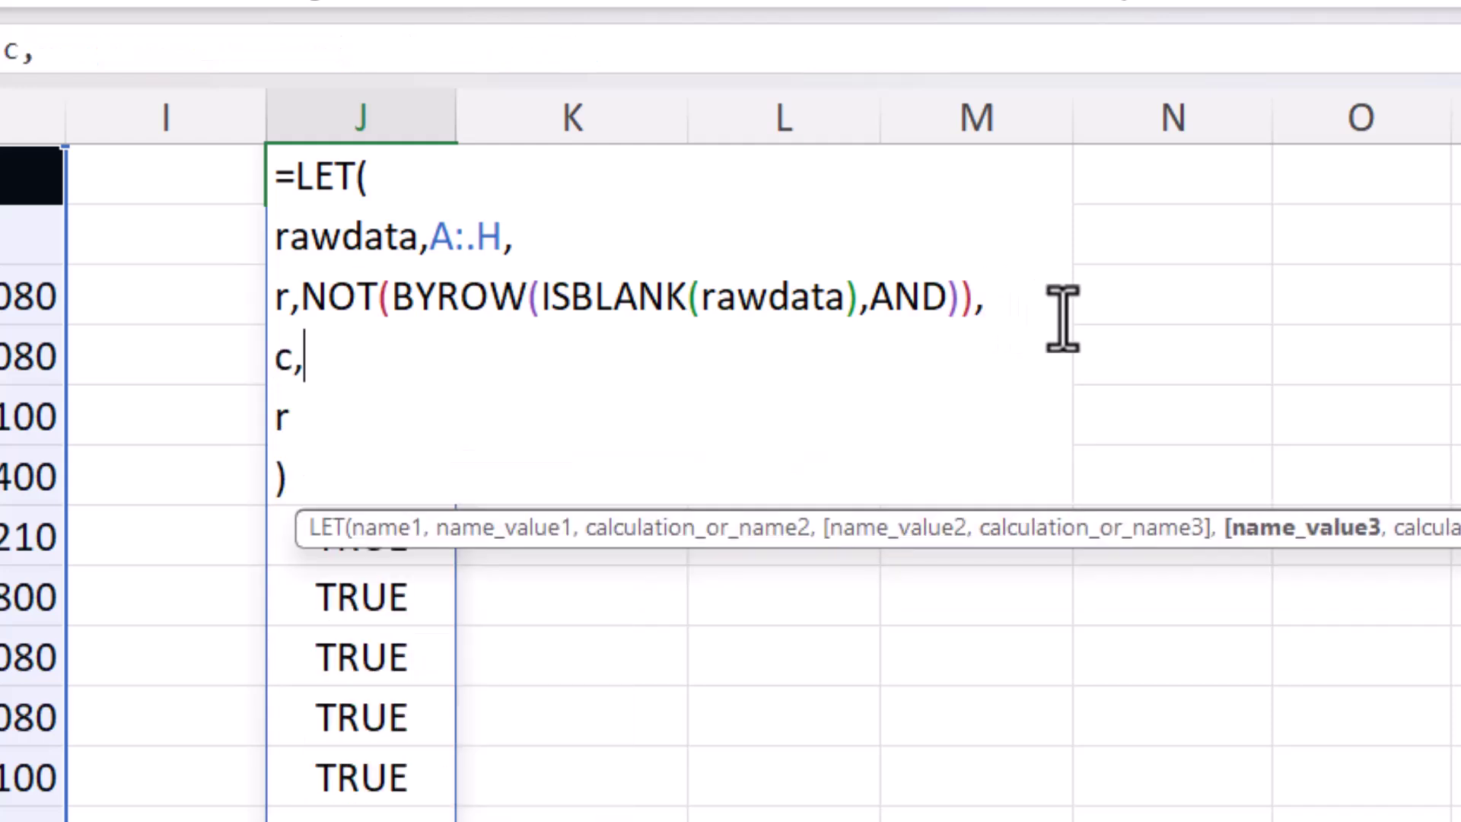
pyautogui.hotkey('ctrl', 'v')
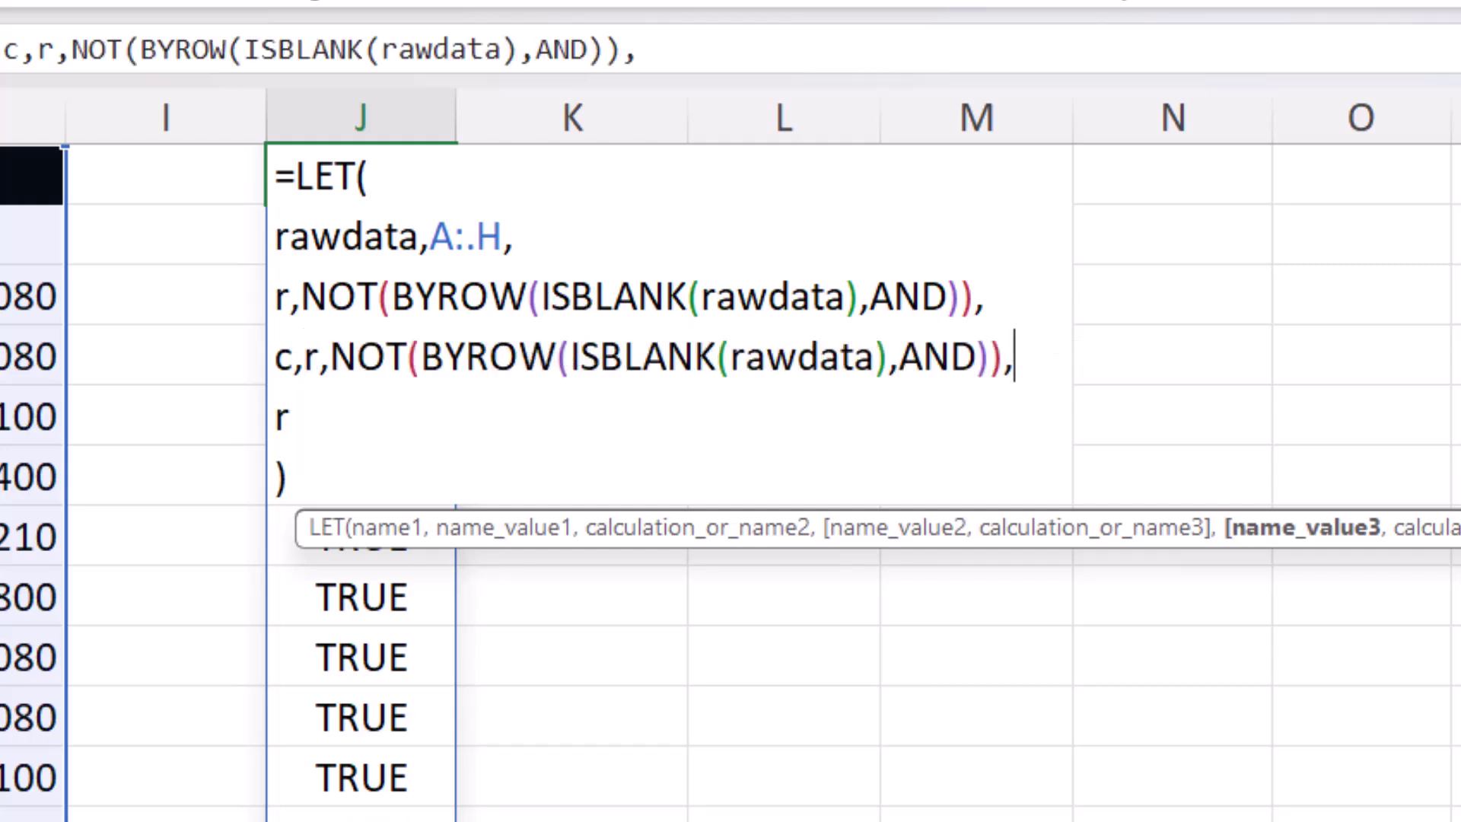
pyautogui.hotkey('shift', 'Left')
pyautogui.hotkey('shift', 'Left')
pyautogui.hotkey('shift', 'Left')
pyautogui.write('COL')
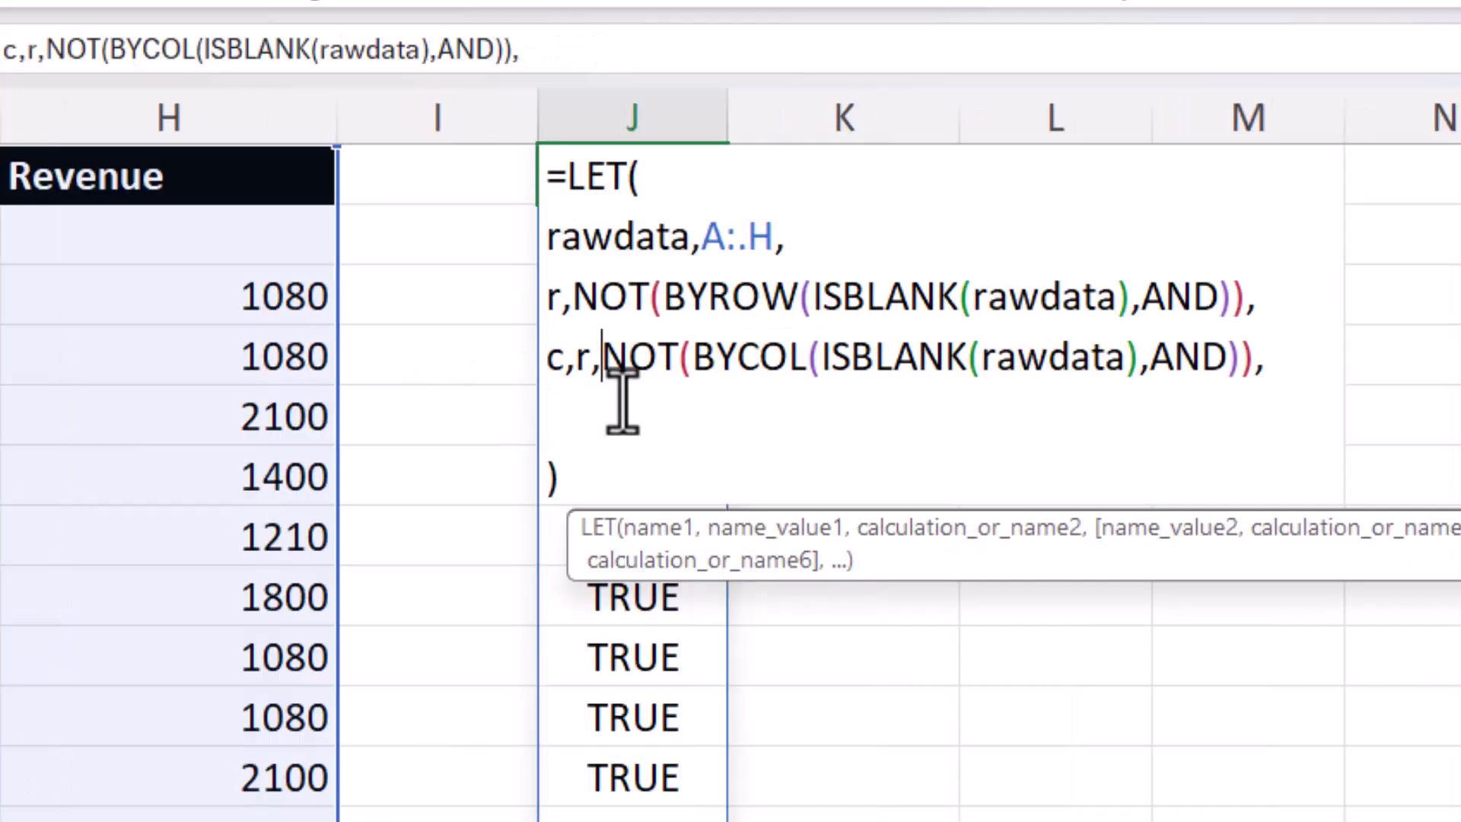
pyautogui.press('BackSpace')
pyautogui.press('BackSpace')
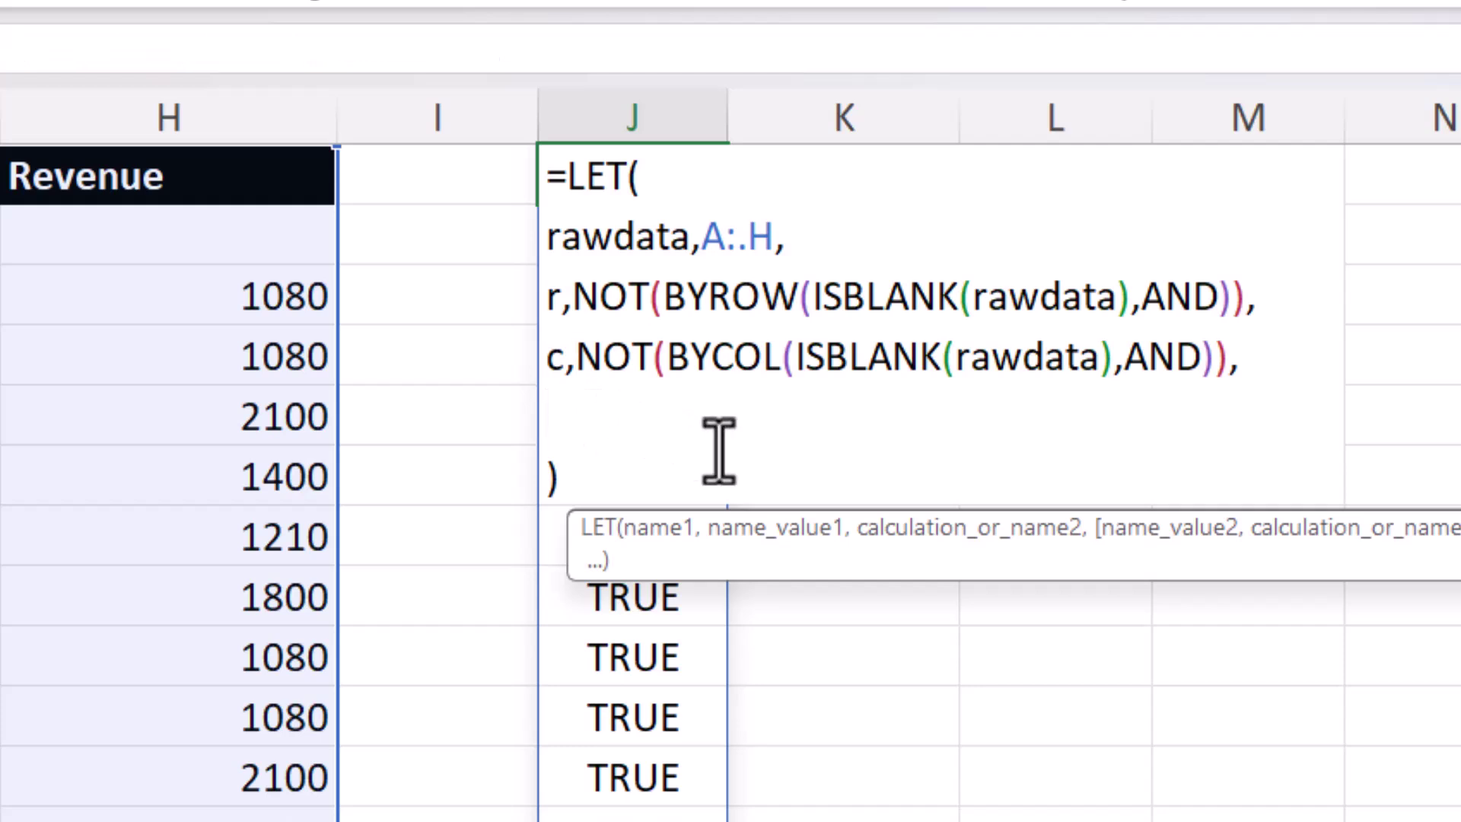
# Step: End J1's LET with FILTER(FILTER(rawdata,r),c) so the sales table spills into J:O without blanks
pyautogui.write('filter')
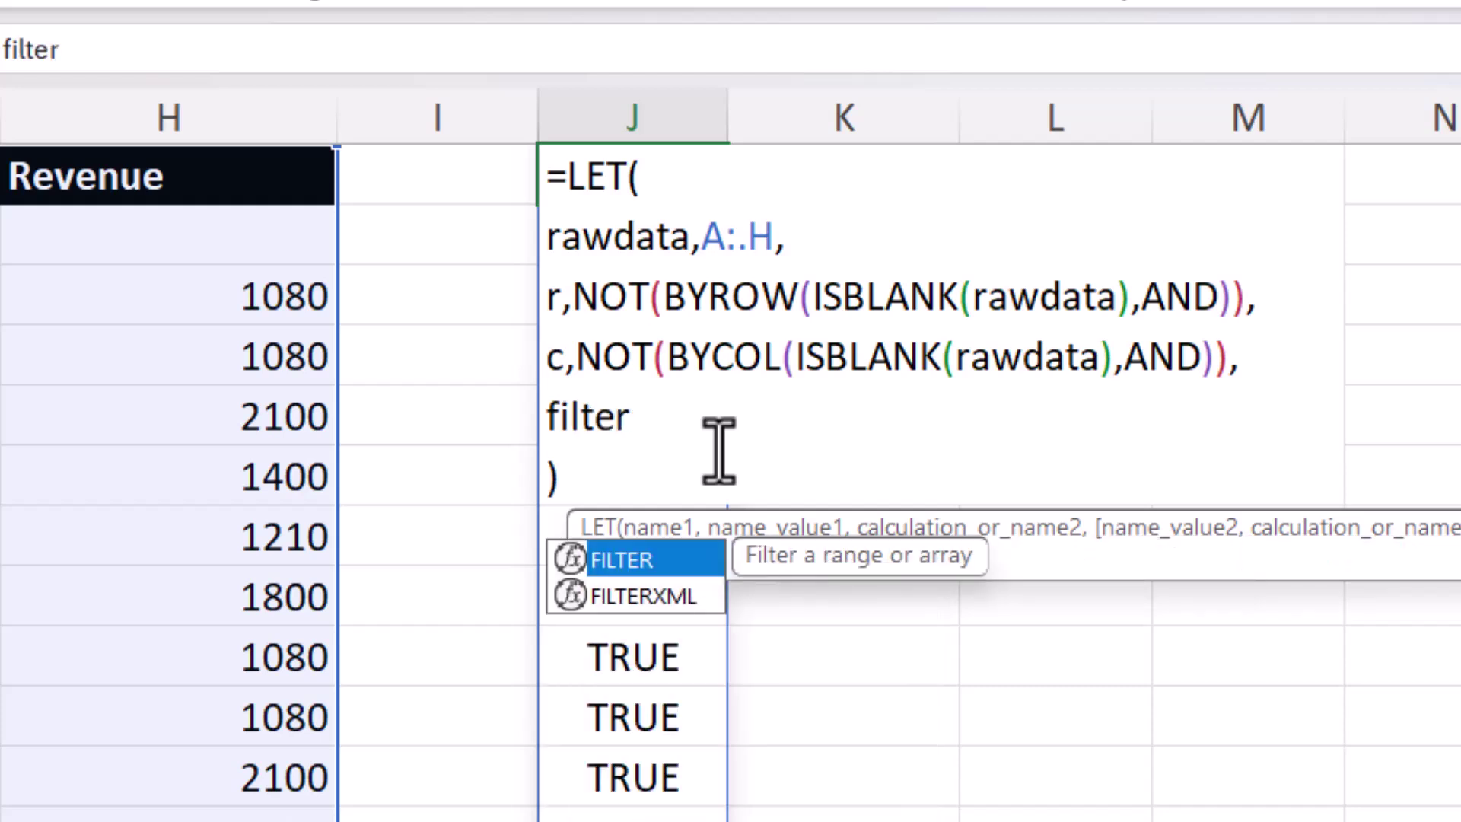
pyautogui.write('(')
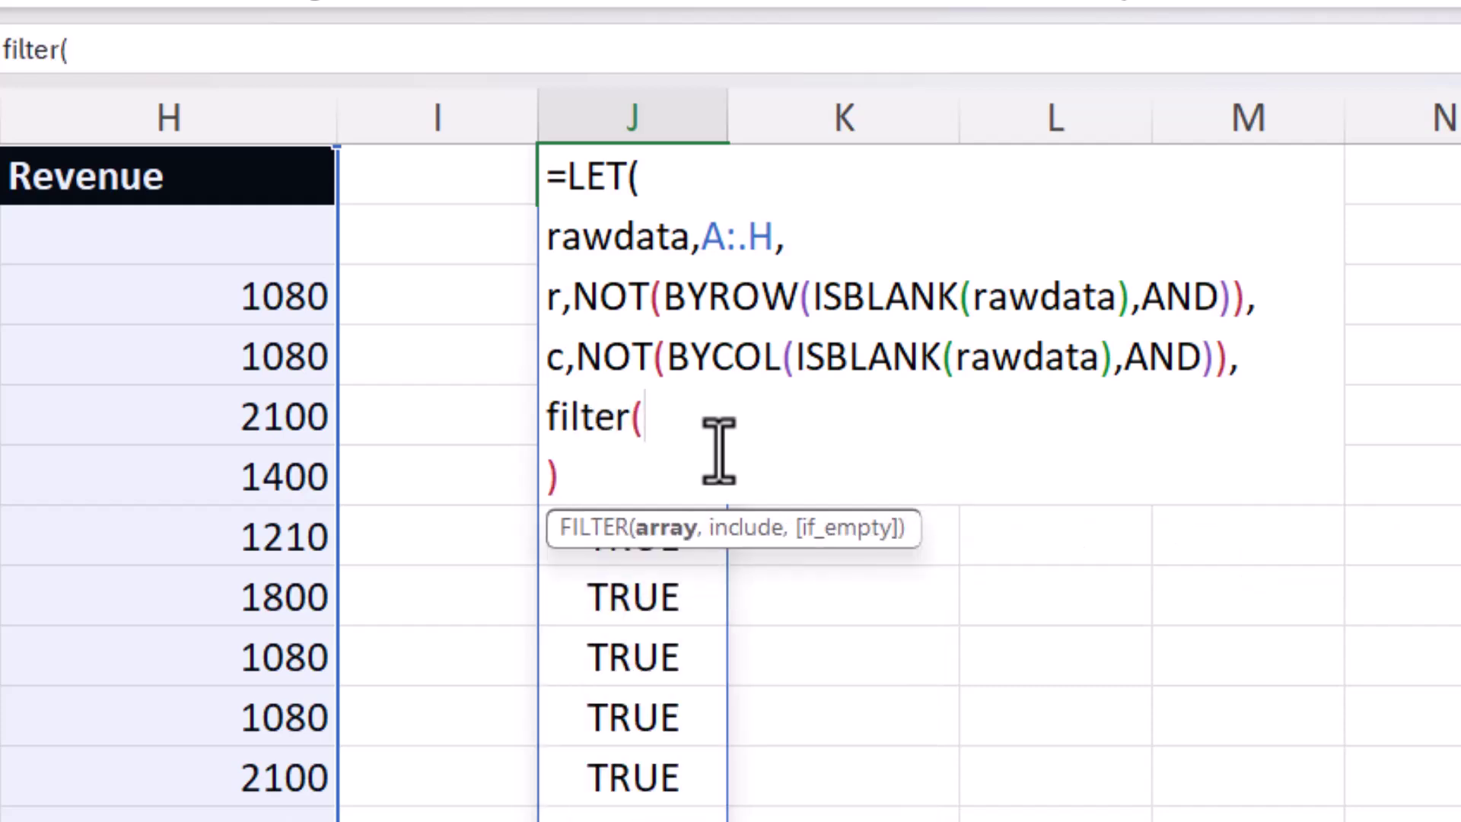
pyautogui.write('rawdata')
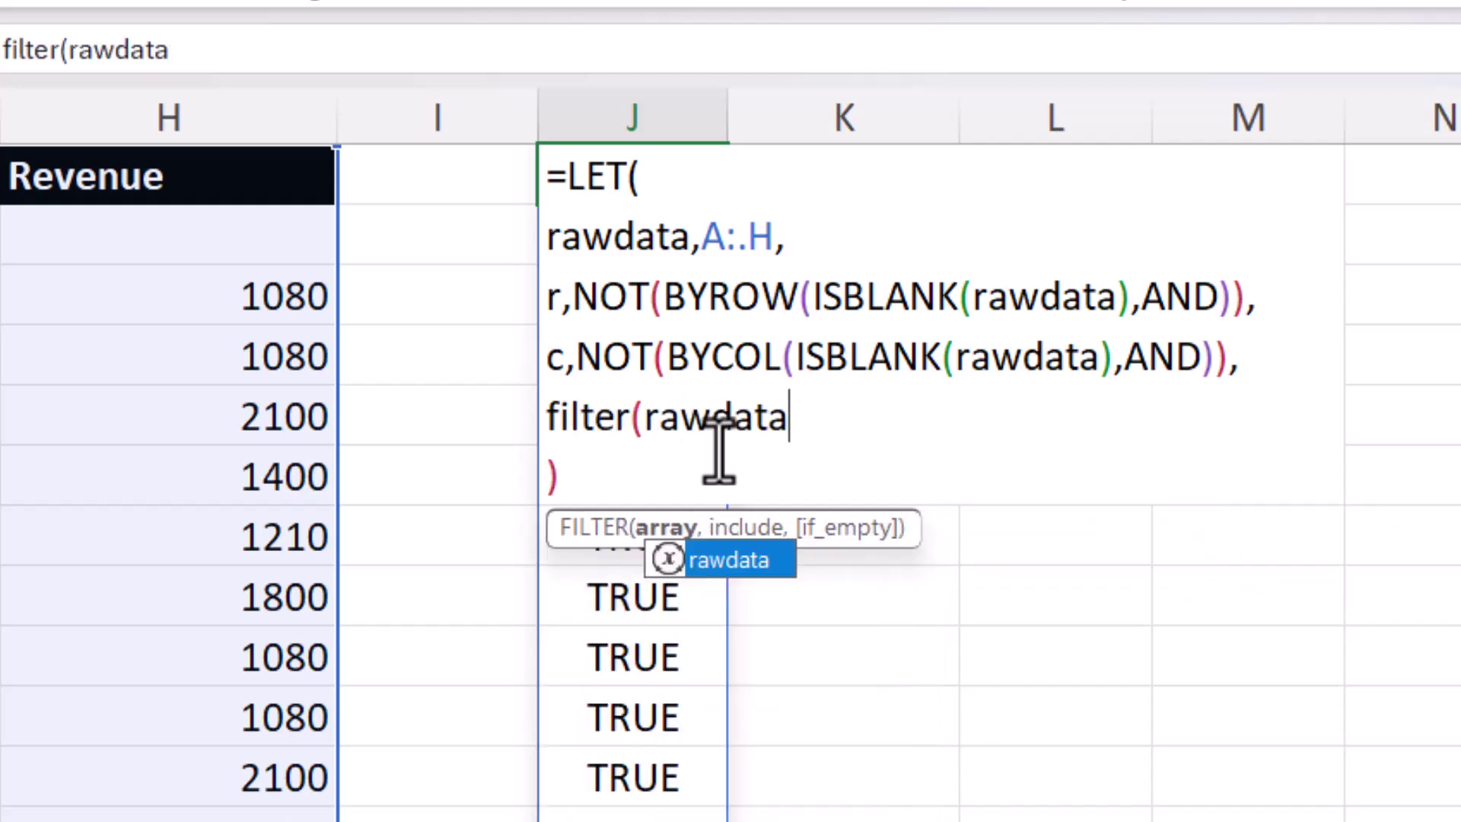
pyautogui.write(',r')
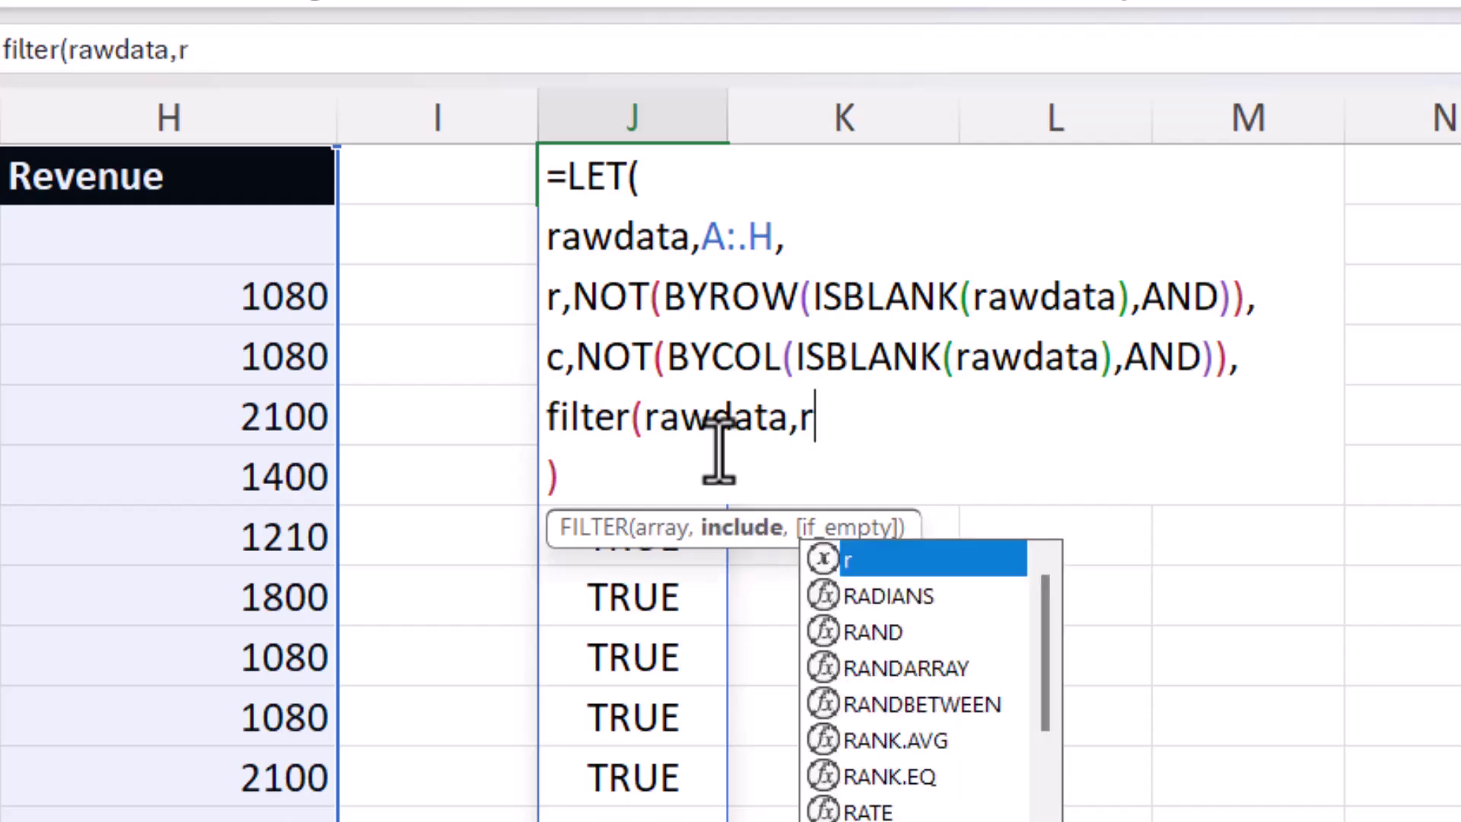
pyautogui.write(')')
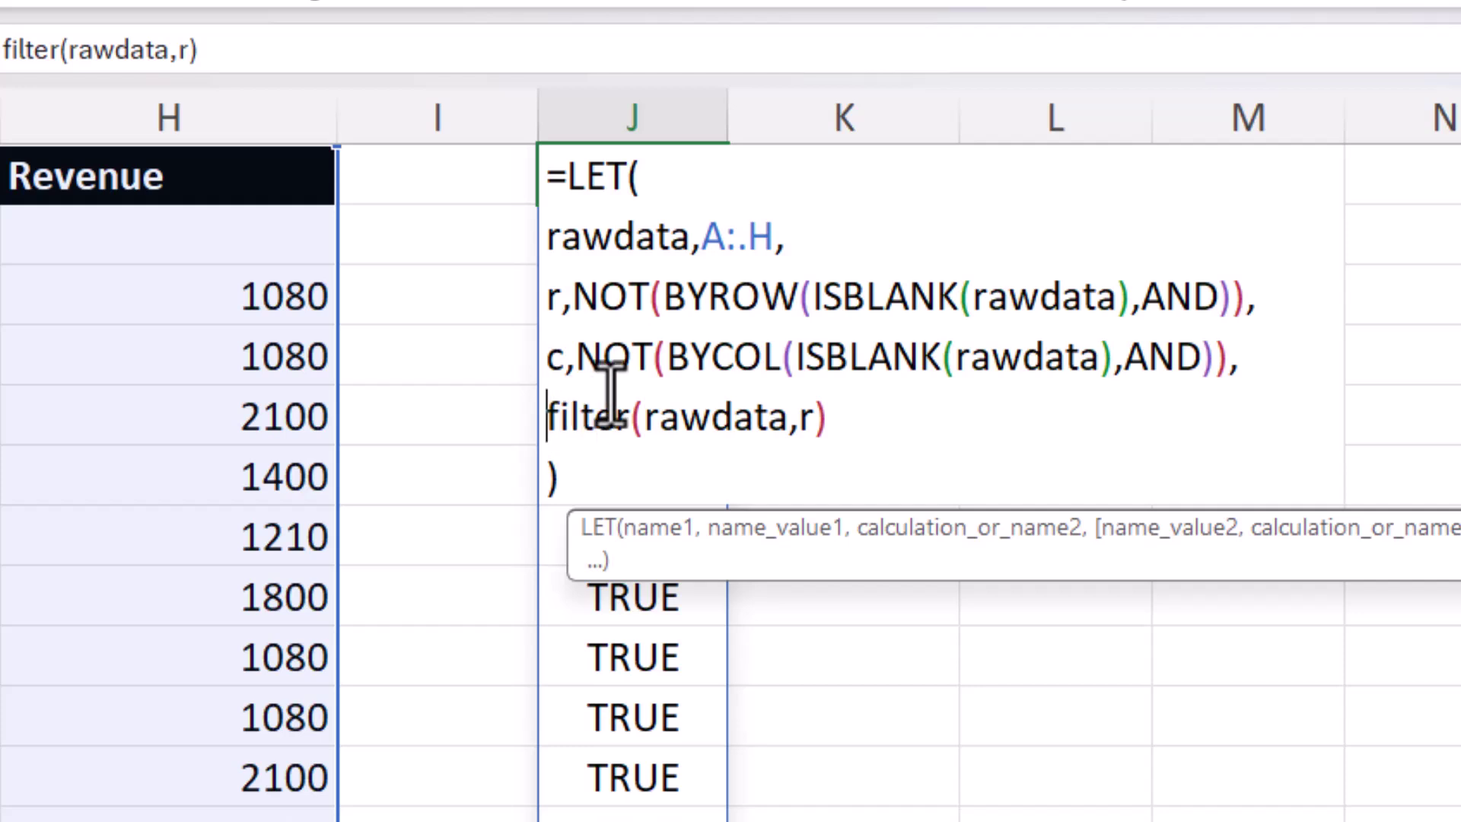
pyautogui.write('filter')
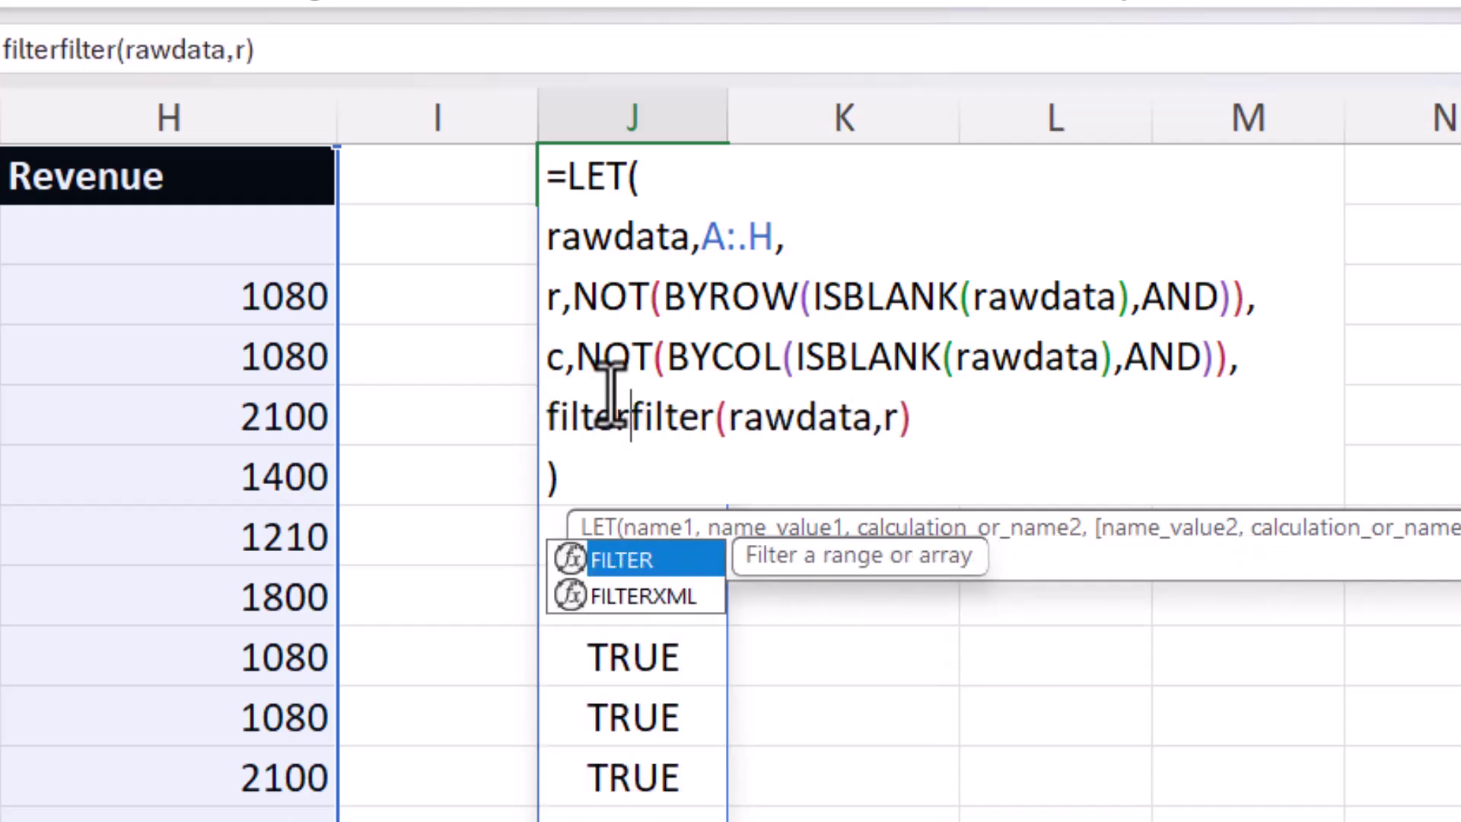
pyautogui.write('(')
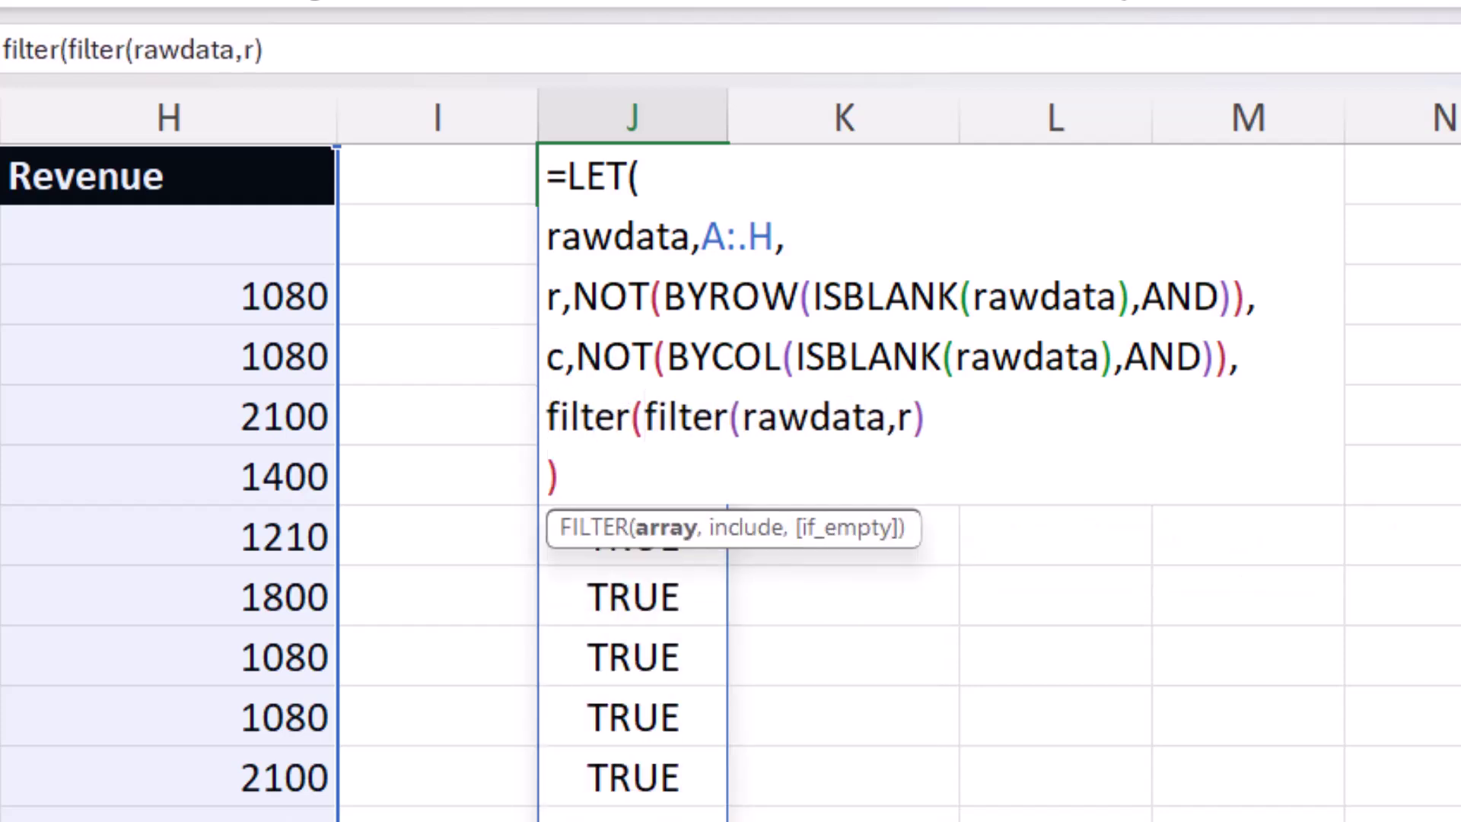
pyautogui.click(927, 416)
pyautogui.write(',c')
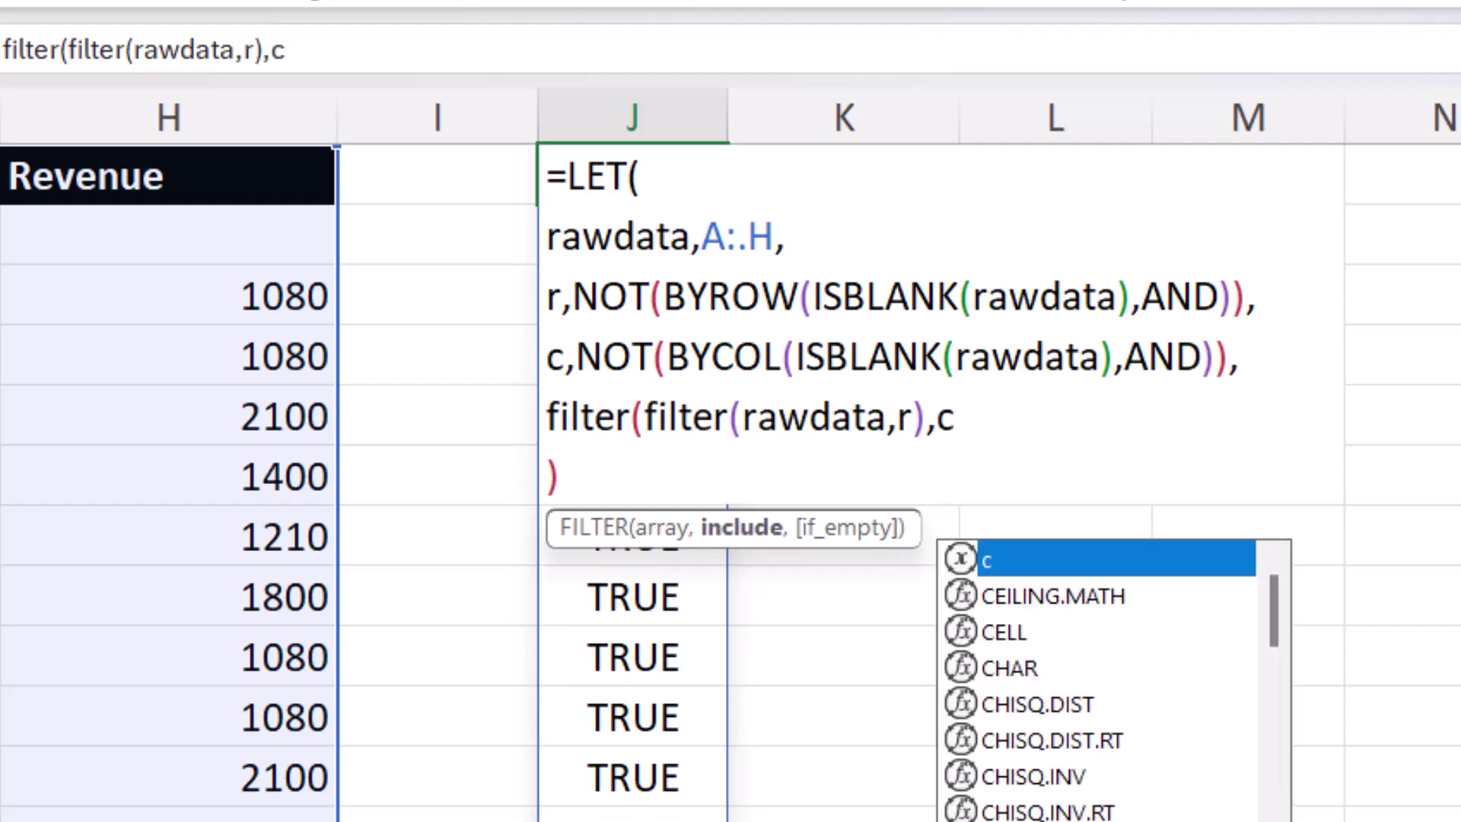
pyautogui.write(')')
pyautogui.hotkey('ctrl', 'Return')
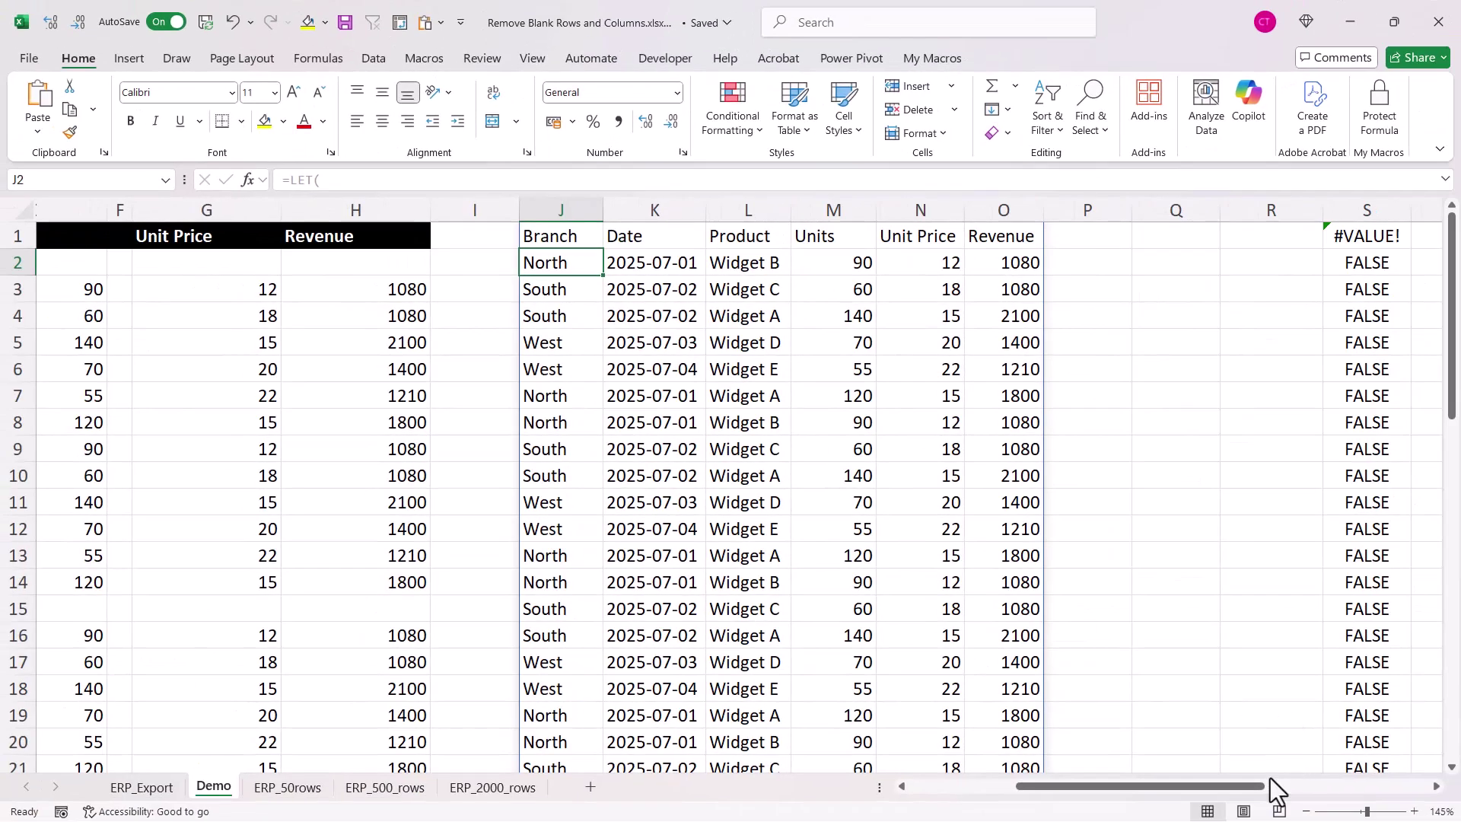
# Step: Delete the old #VALUE! and FALSE test formulas in columns S:W, then reselect J1
pyautogui.hscroll(1, 1277, 790)
pyautogui.moveTo(1276, 789); pyautogui.dragTo(1389, 792)
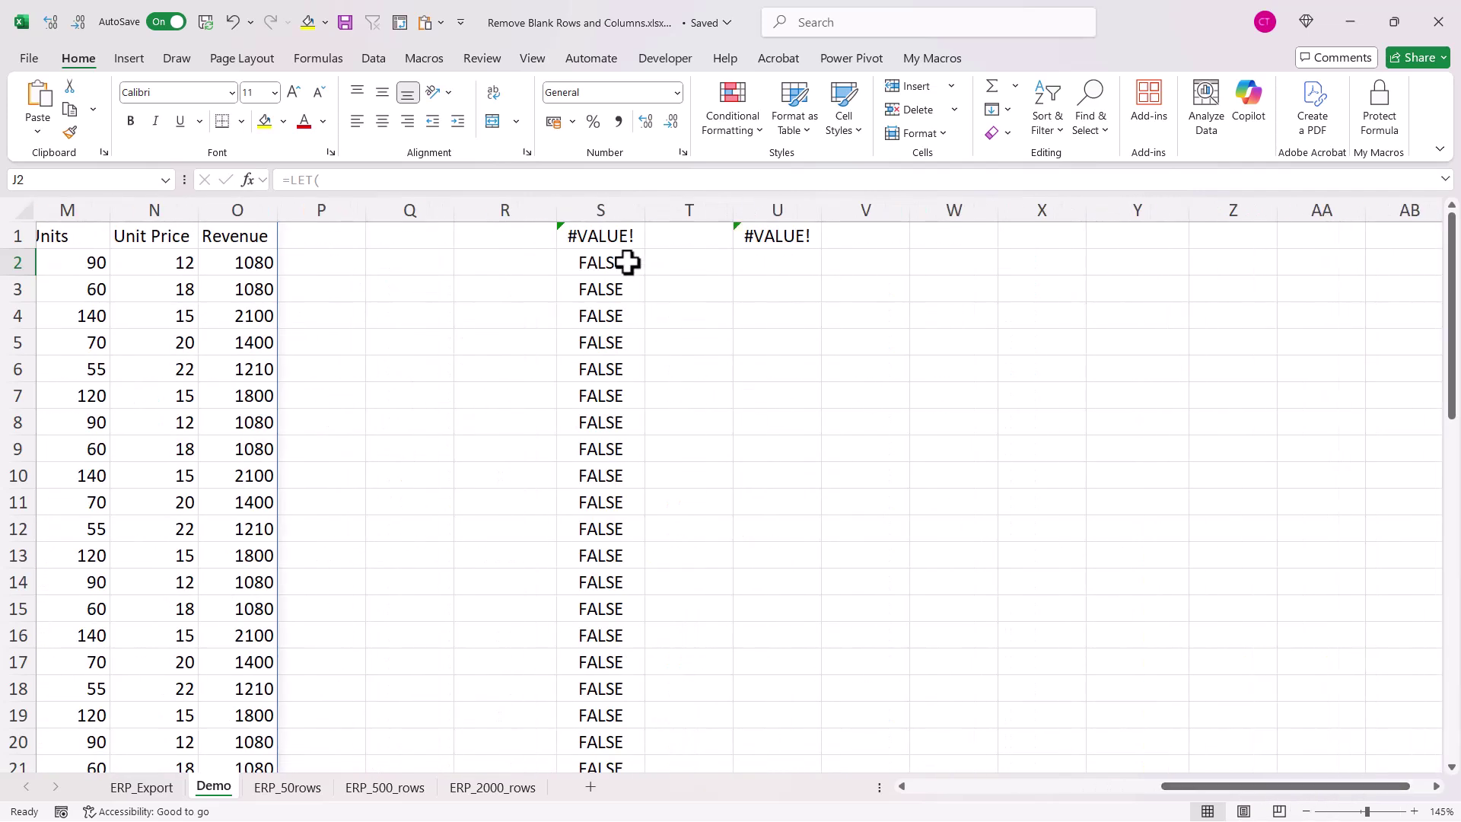
pyautogui.moveTo(590, 206); pyautogui.dragTo(947, 210)
pyautogui.press('Delete')
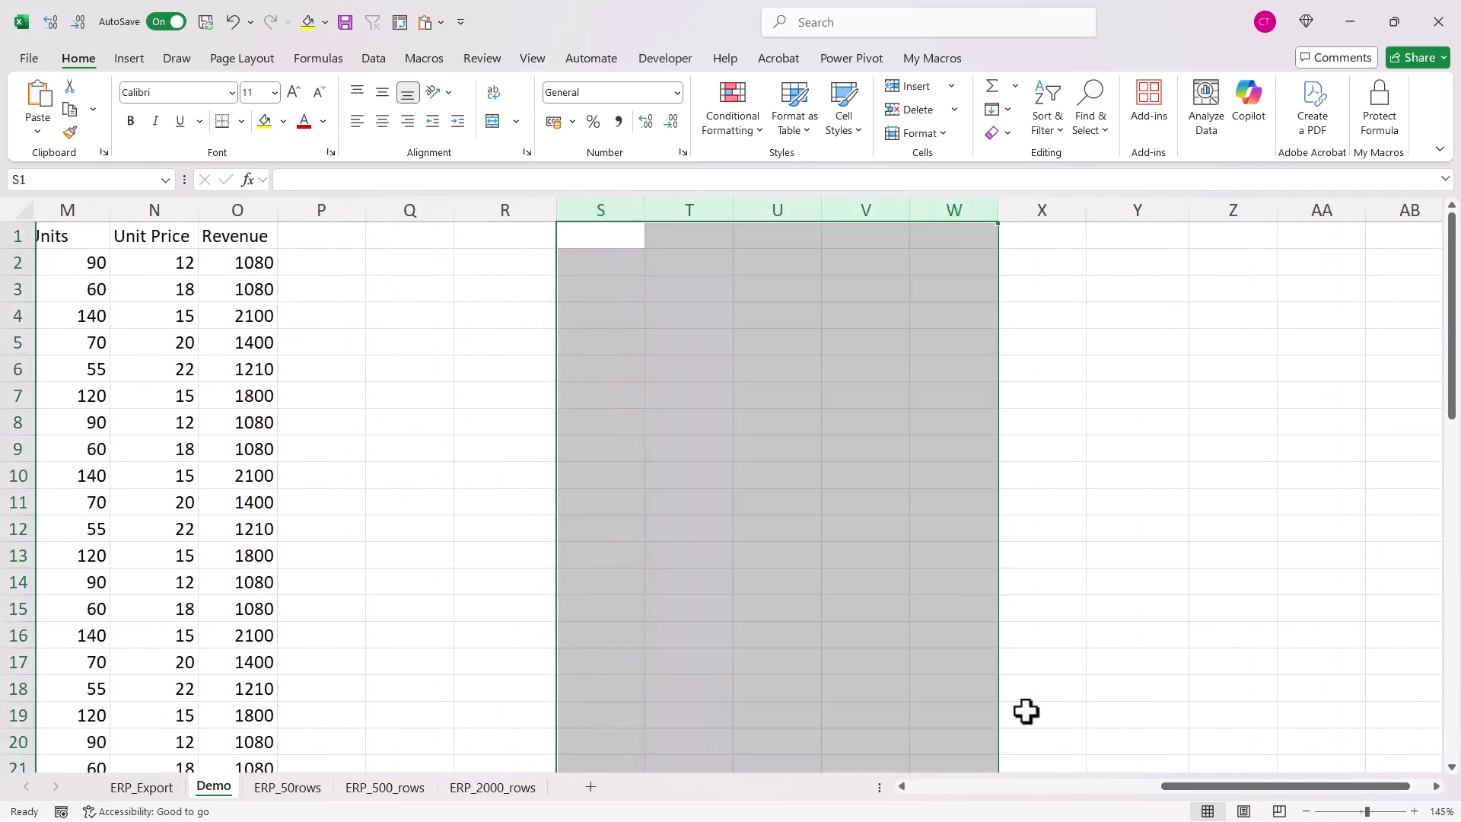
pyautogui.moveTo(1163, 791); pyautogui.dragTo(1152, 795)
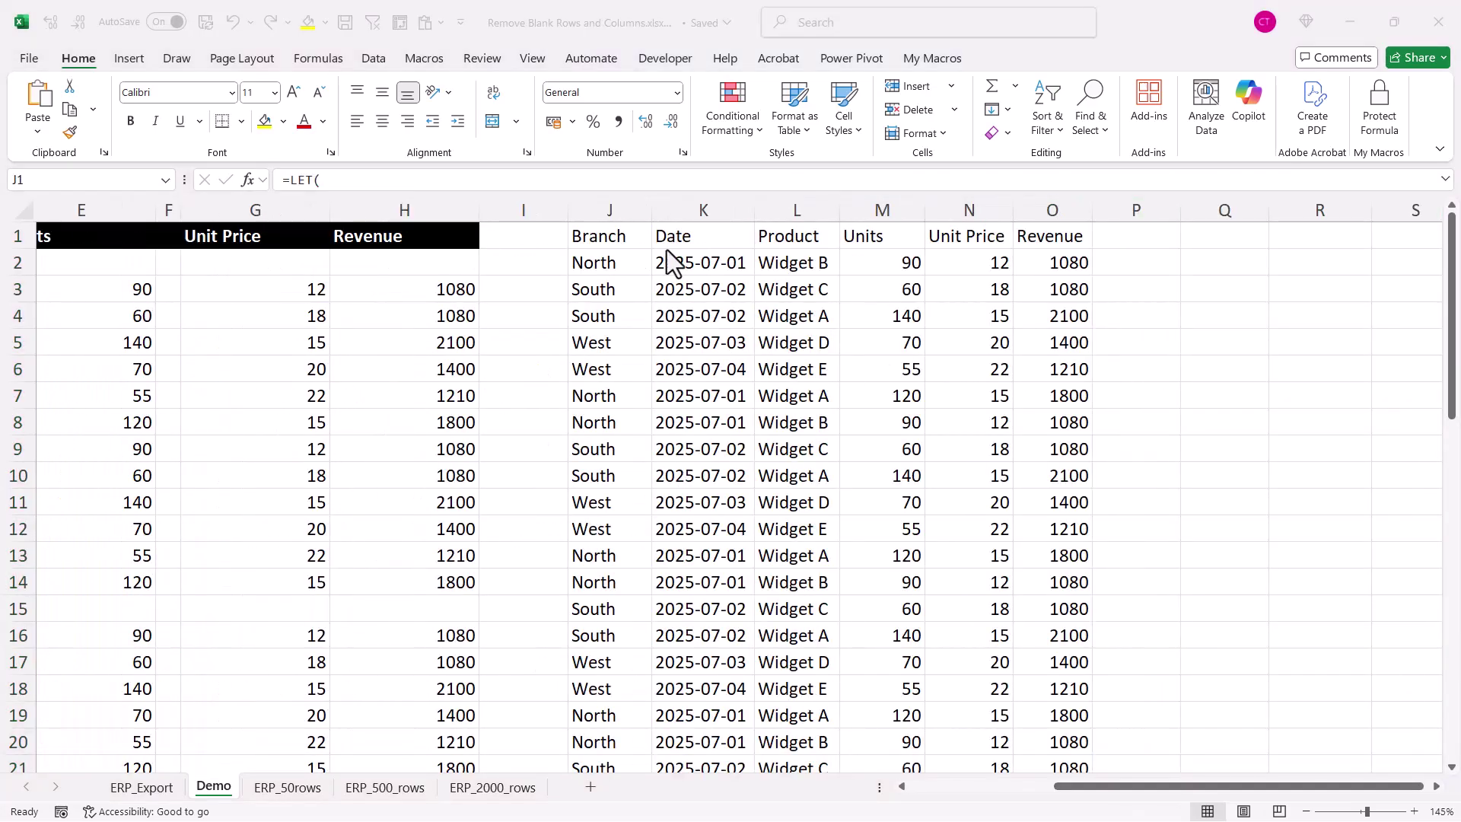
pyautogui.click(622, 236)
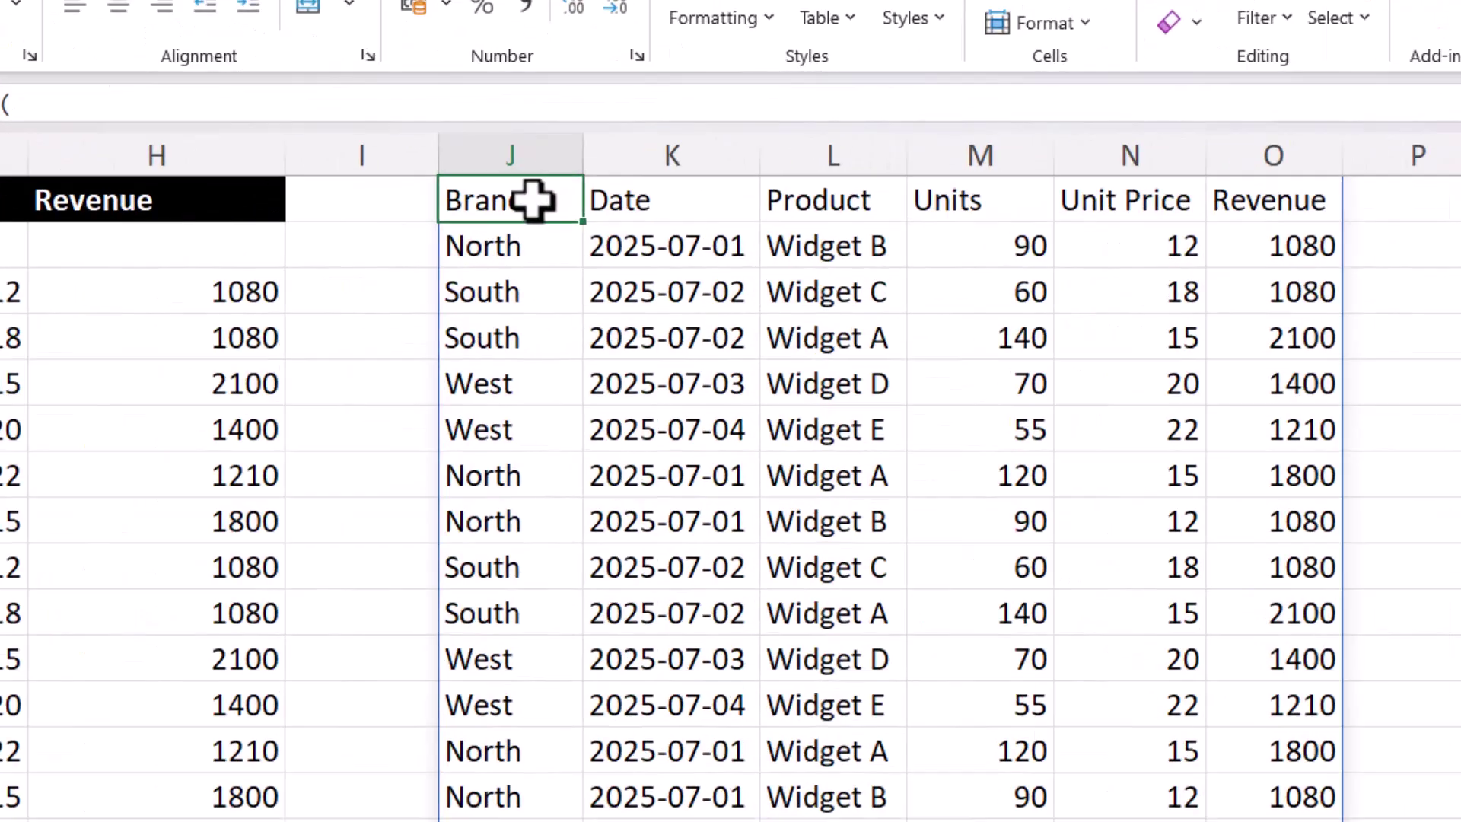
# Step: Wrap J1's LET in LAMBDA(data, …), replacing A:.H with data and adding a new final line
pyautogui.doubleClick(532, 199)
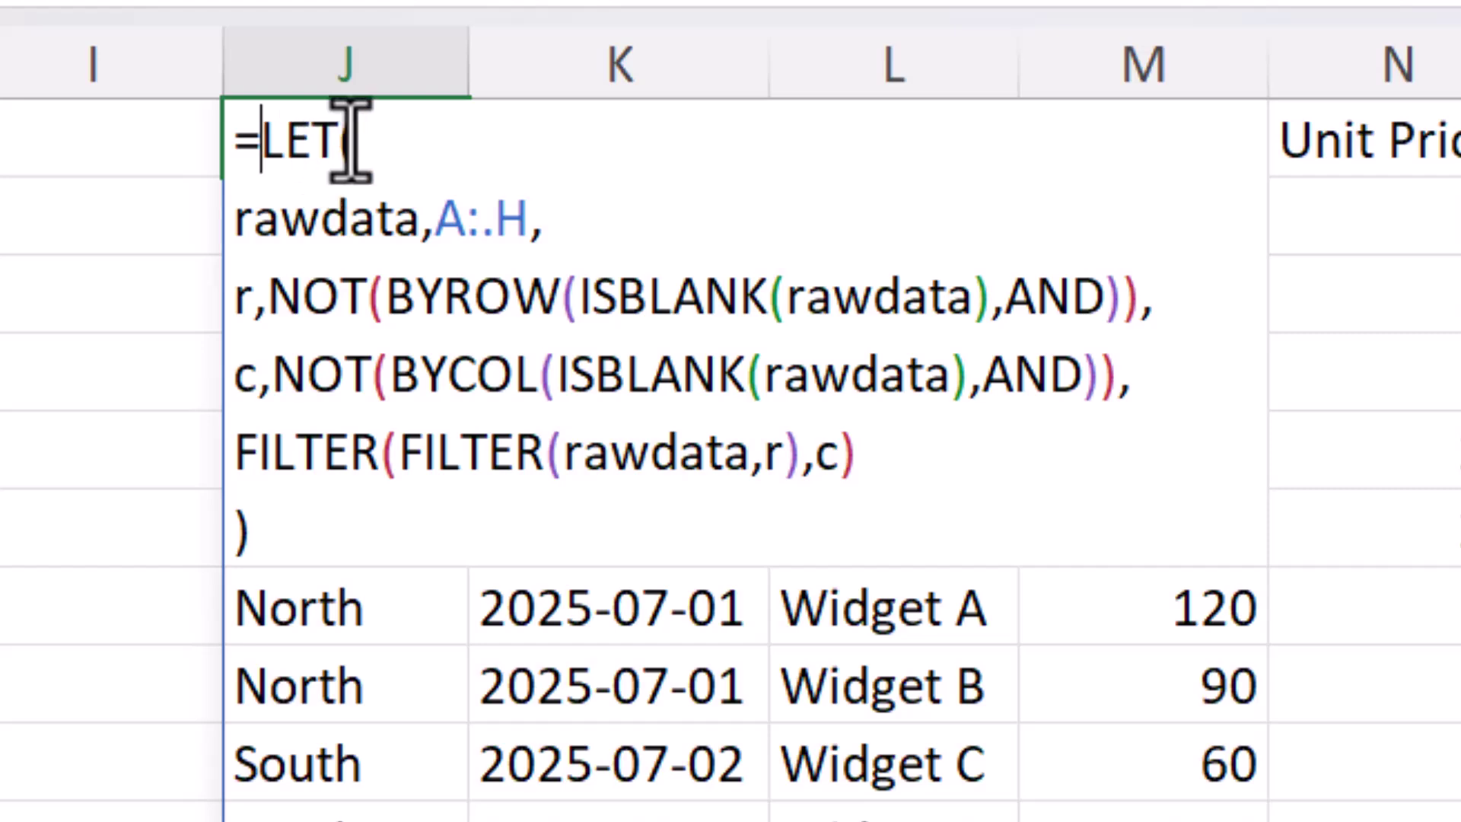
pyautogui.hotkey('alt', 'Return')
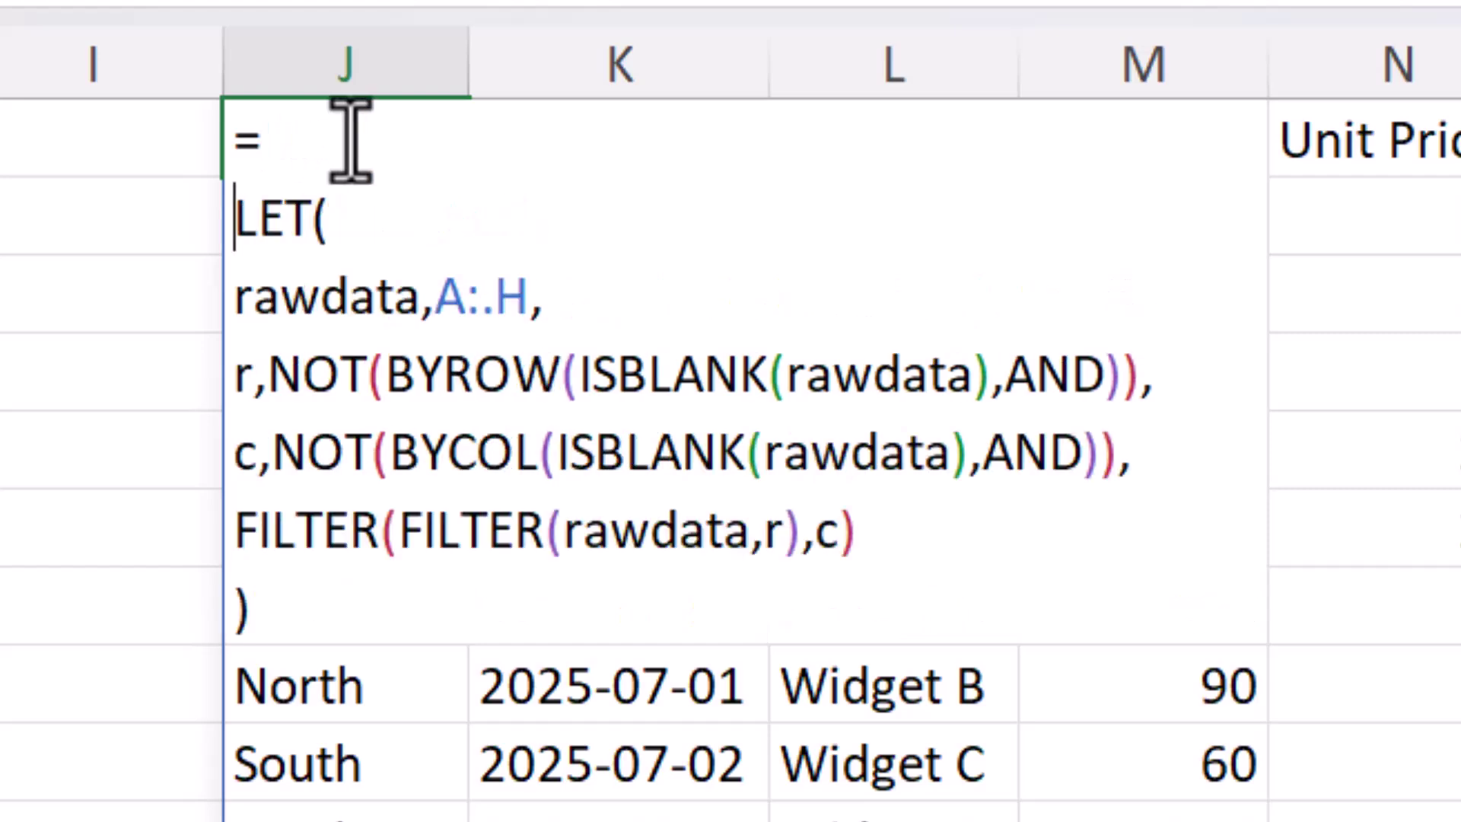
pyautogui.click(342, 137)
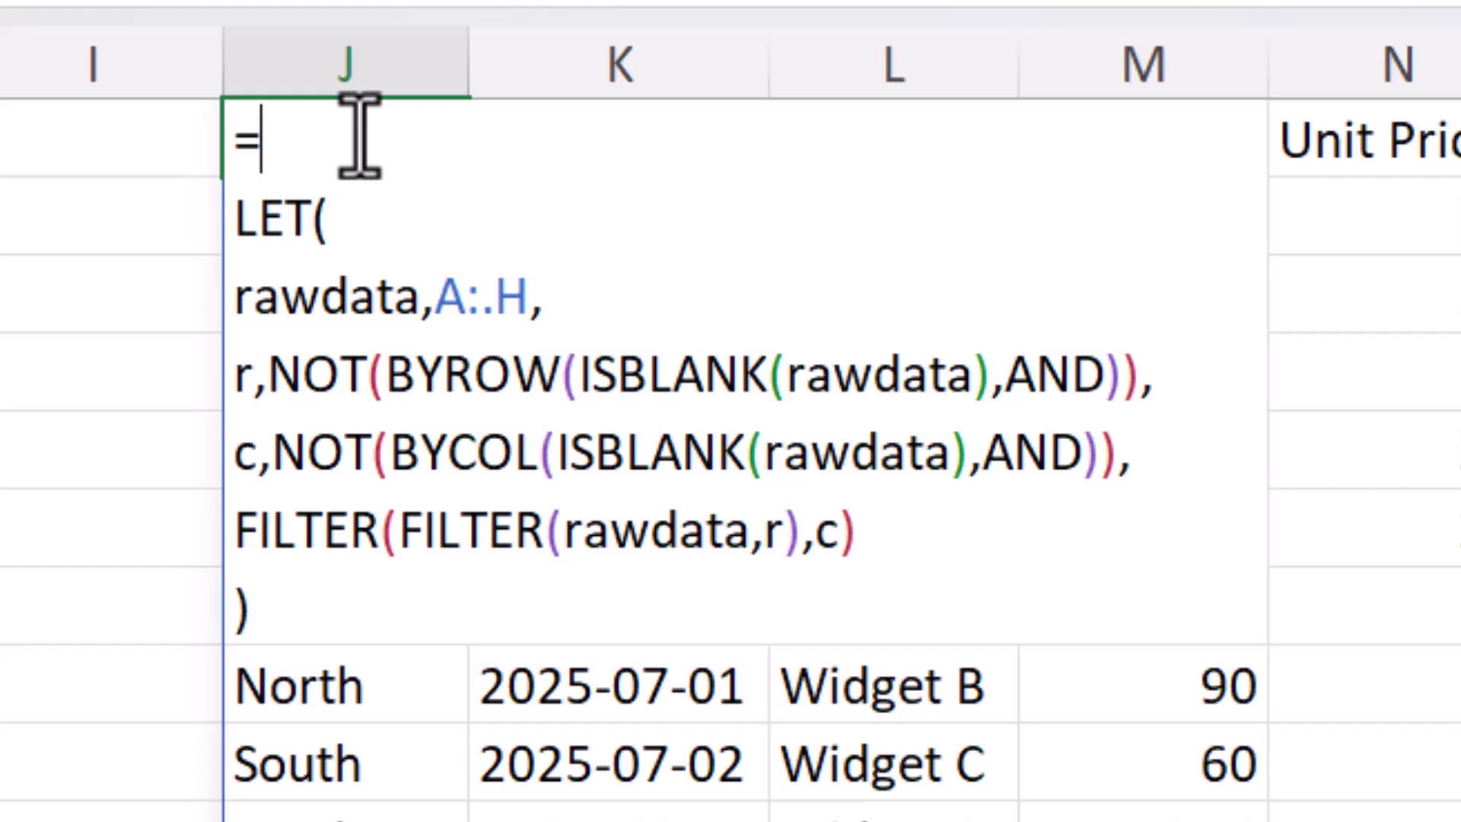
pyautogui.write('LAMBDA(')
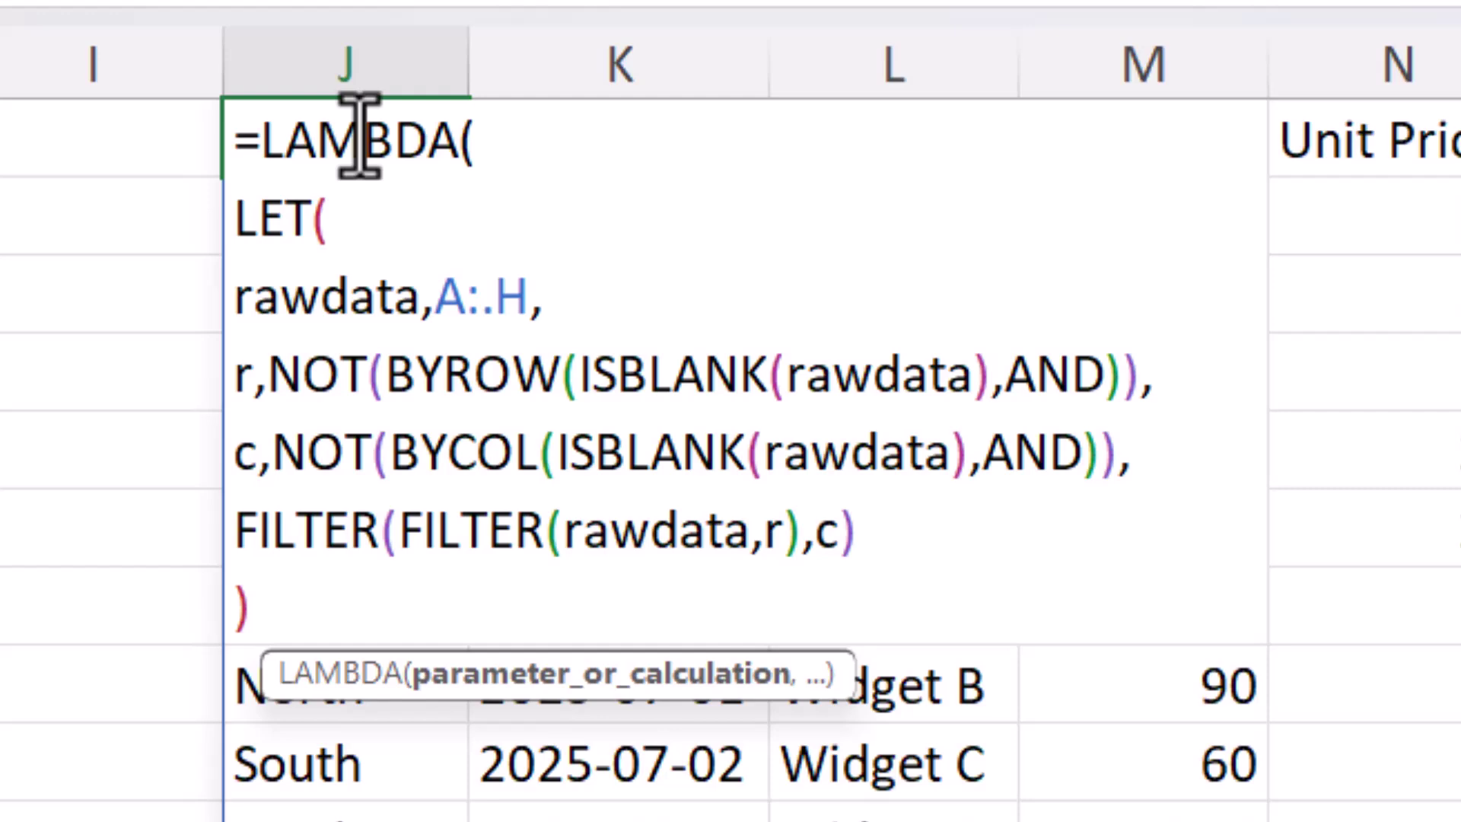
pyautogui.write('data')
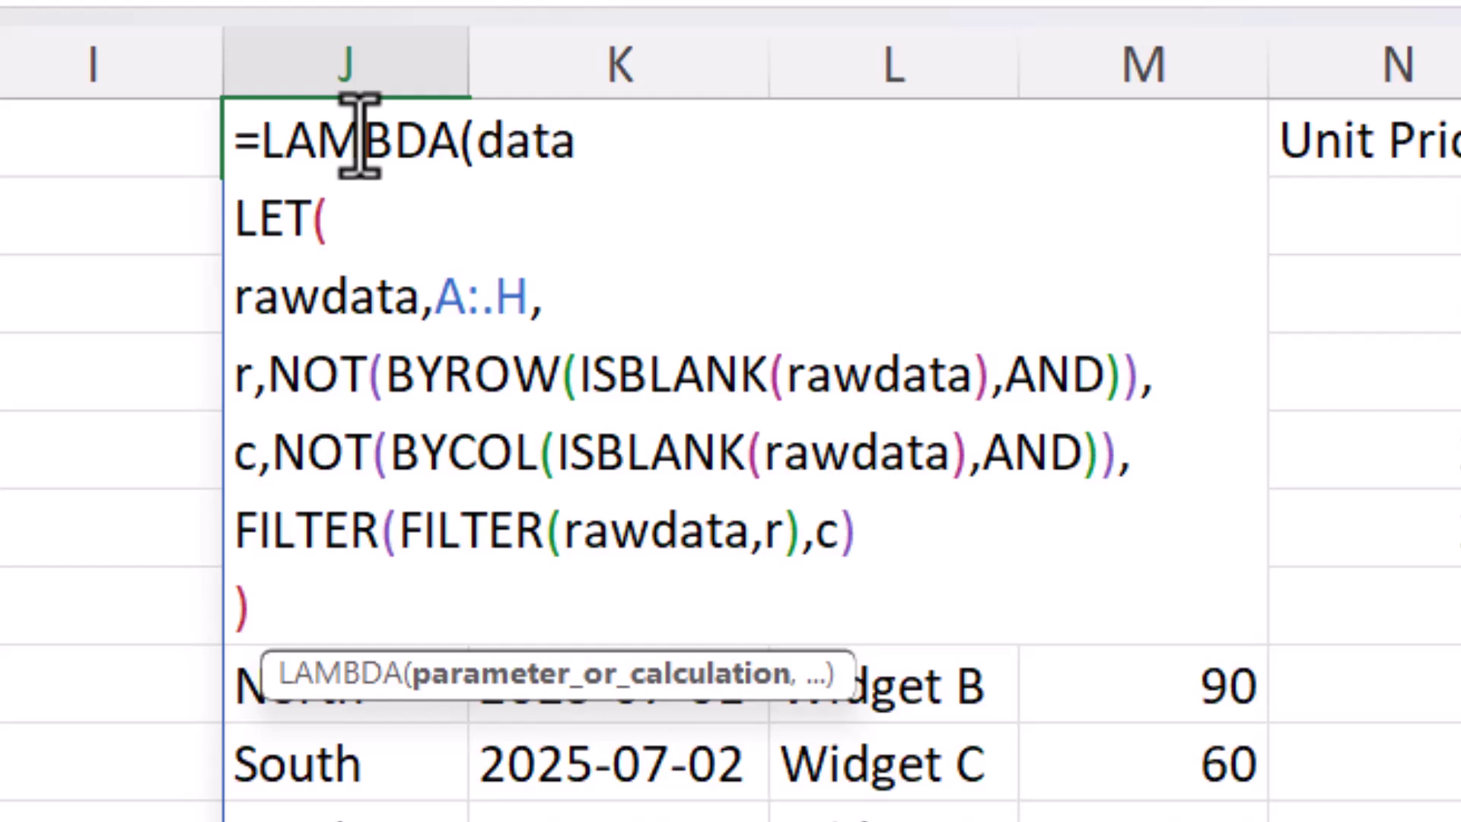
pyautogui.write(',')
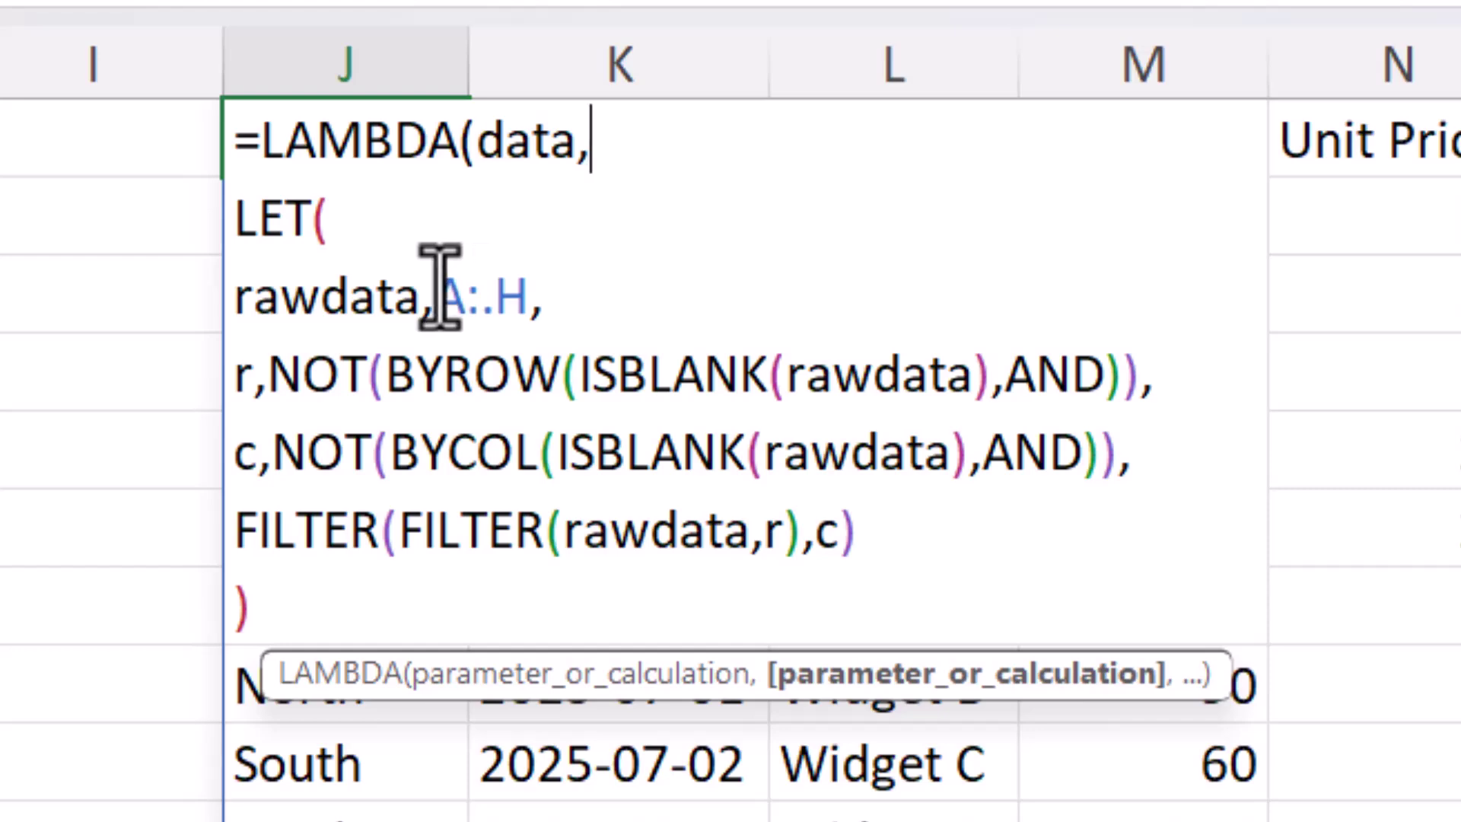
pyautogui.moveTo(438, 289); pyautogui.dragTo(530, 288)
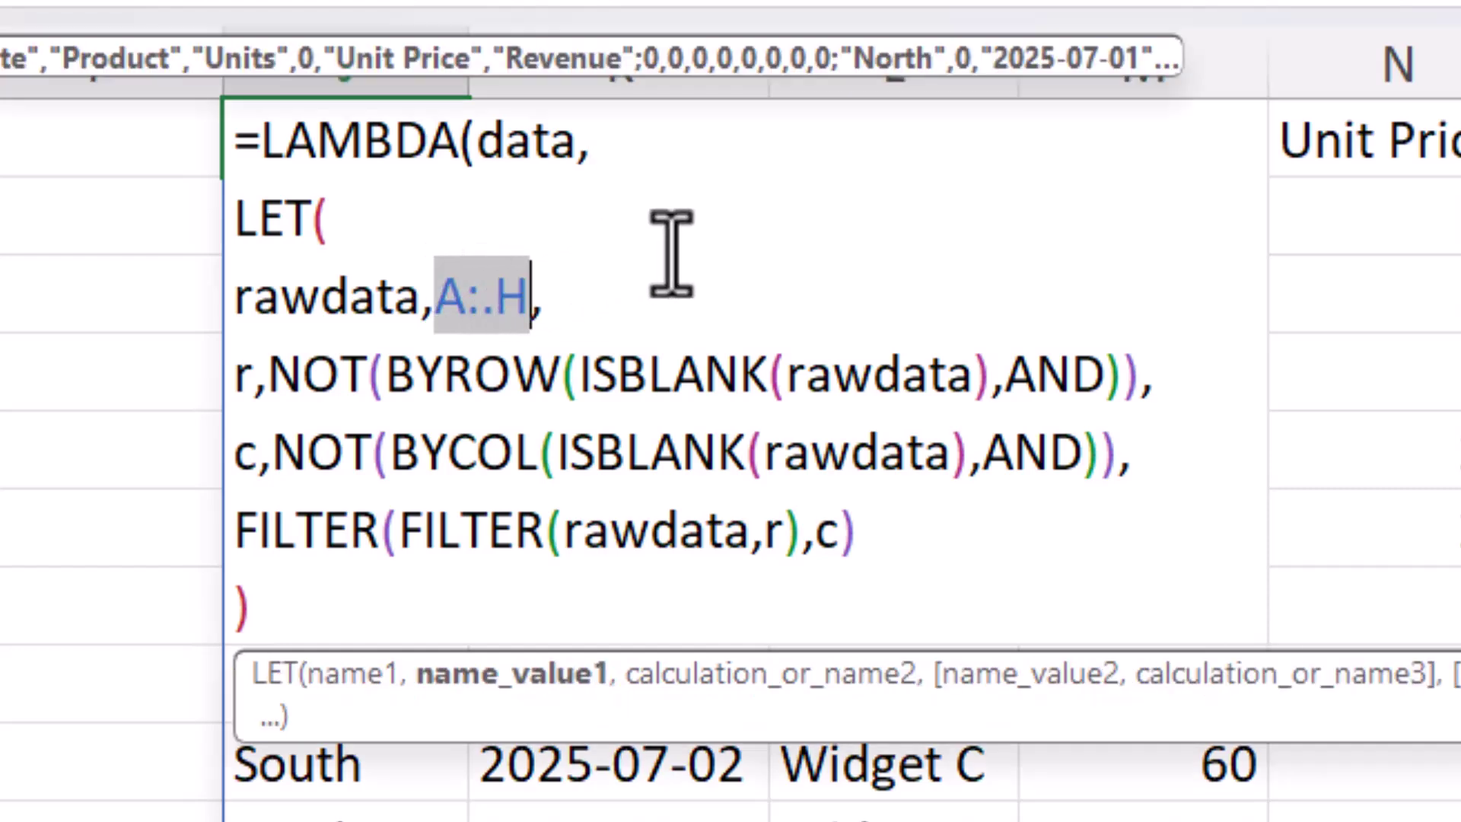
pyautogui.write('data')
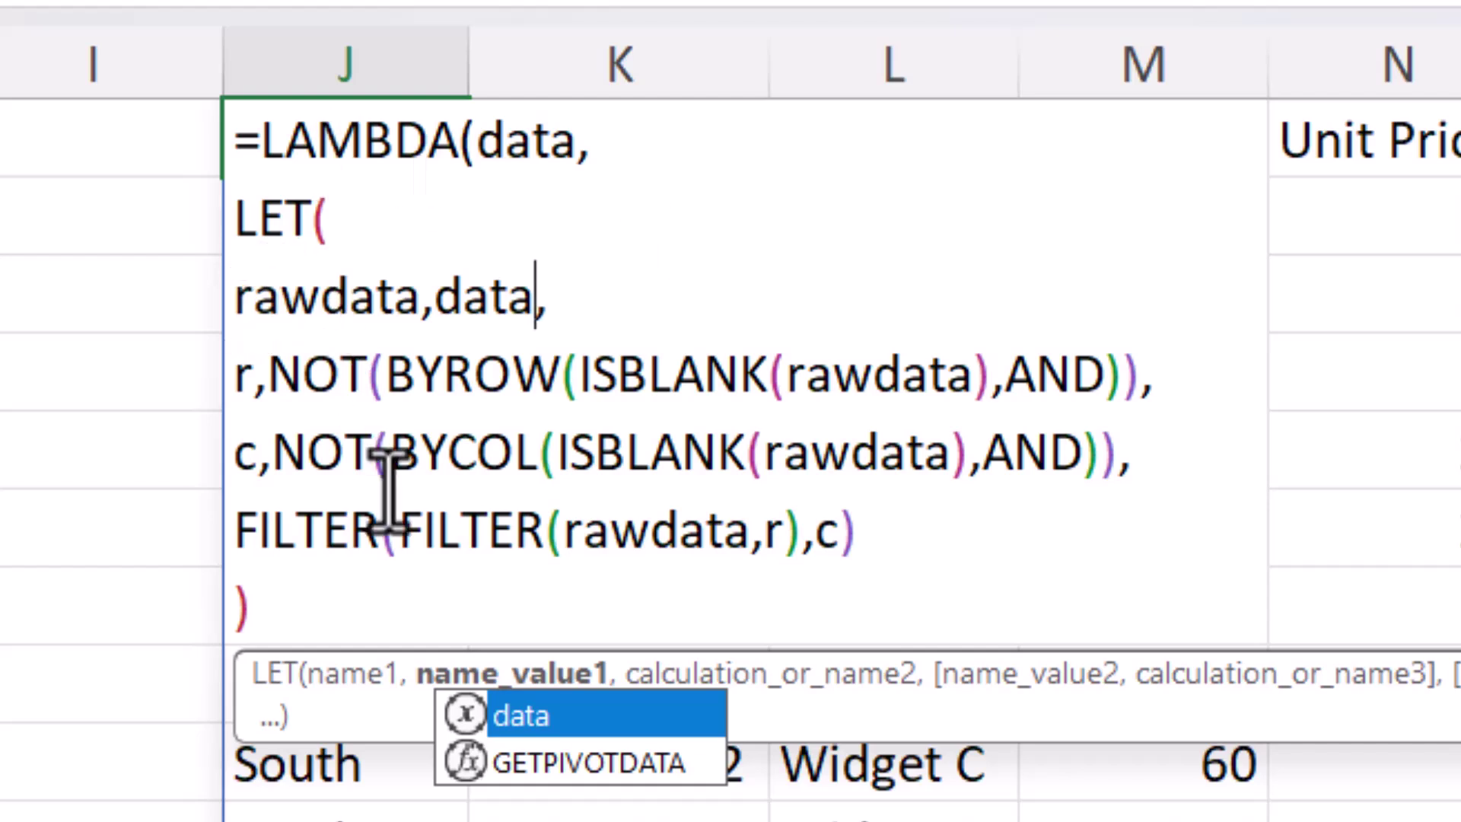
pyautogui.click(343, 596)
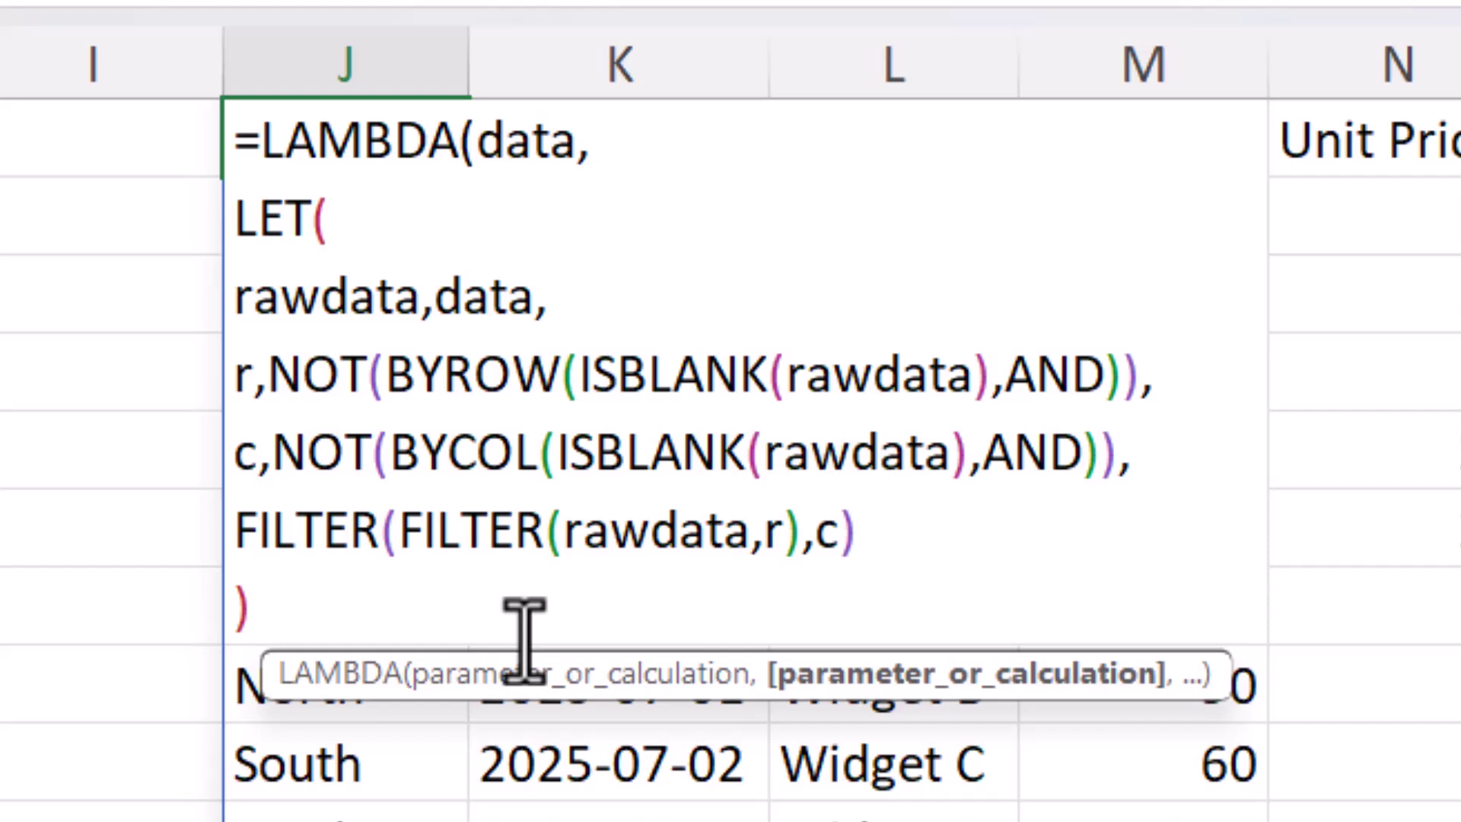
pyautogui.hotkey('alt', 'Return')
# Step: Close the LAMBDA with a final parenthesis, commit it, and copy J1's whole formula
pyautogui.write(')')
pyautogui.press('Return')
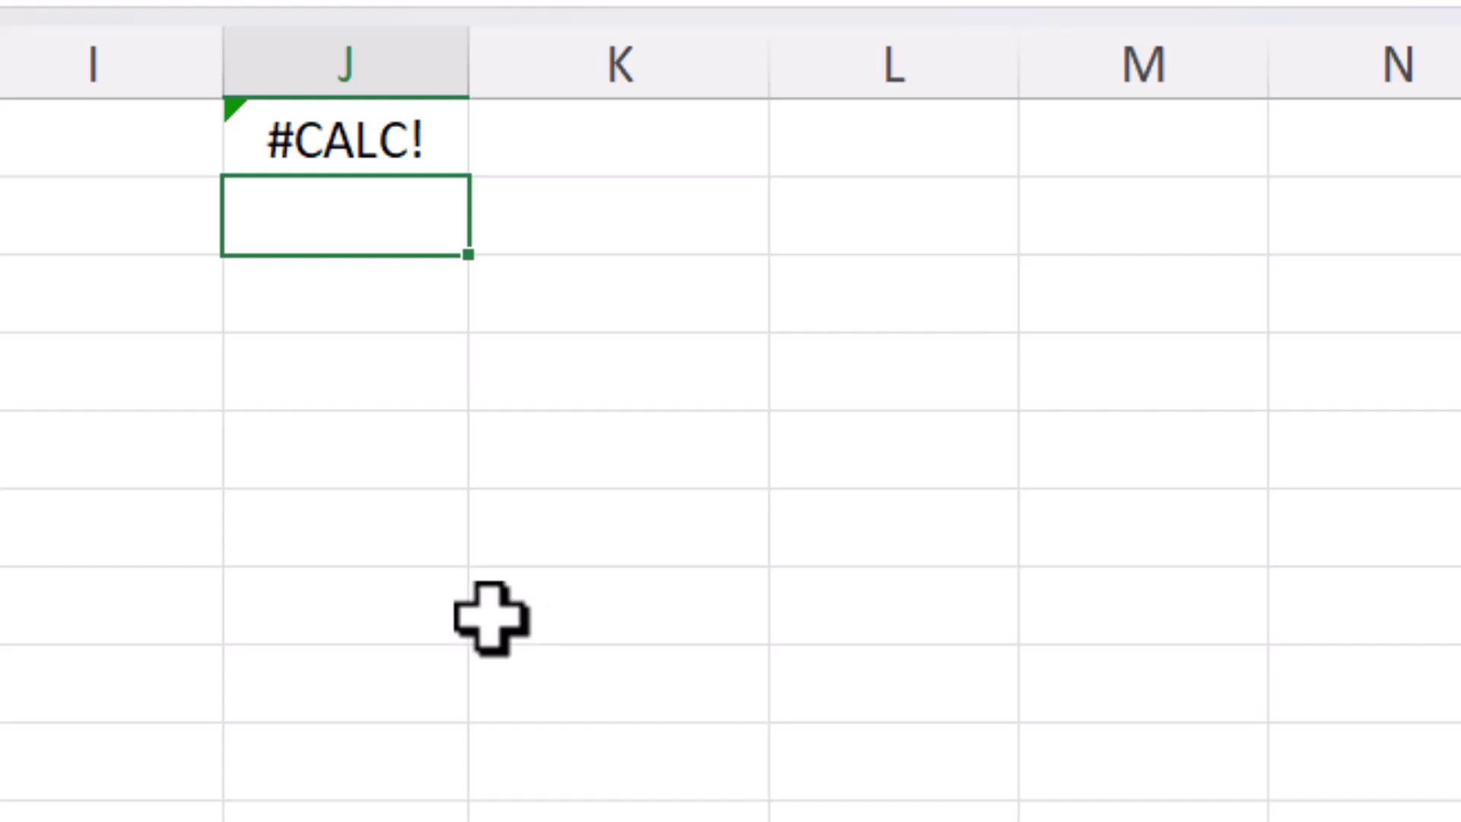
pyautogui.click(365, 149)
pyautogui.doubleClick(366, 152)
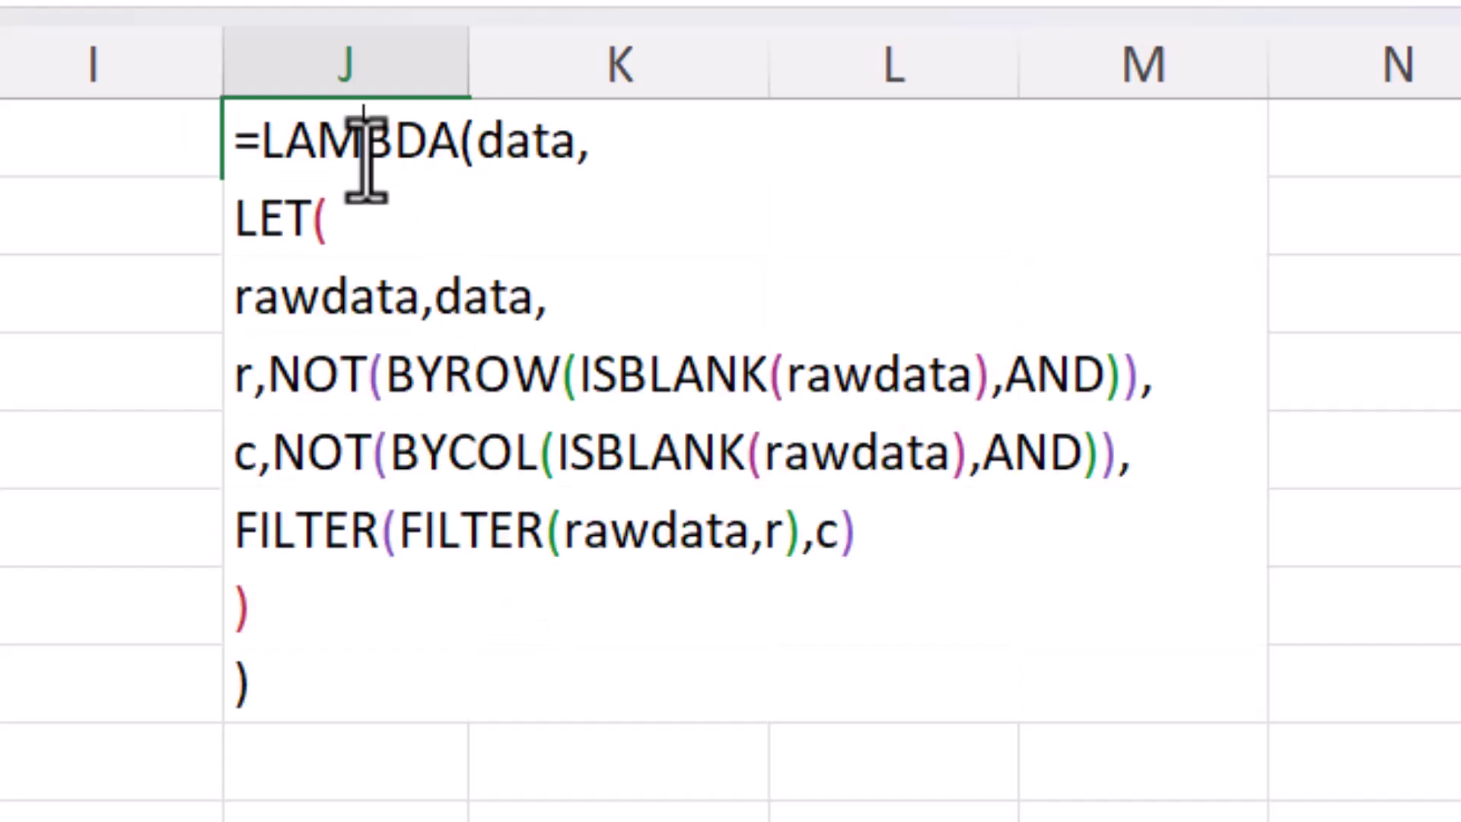
pyautogui.click(235, 137)
pyautogui.keyDown('shift'); pyautogui.click(349, 675); pyautogui.keyUp('shift')
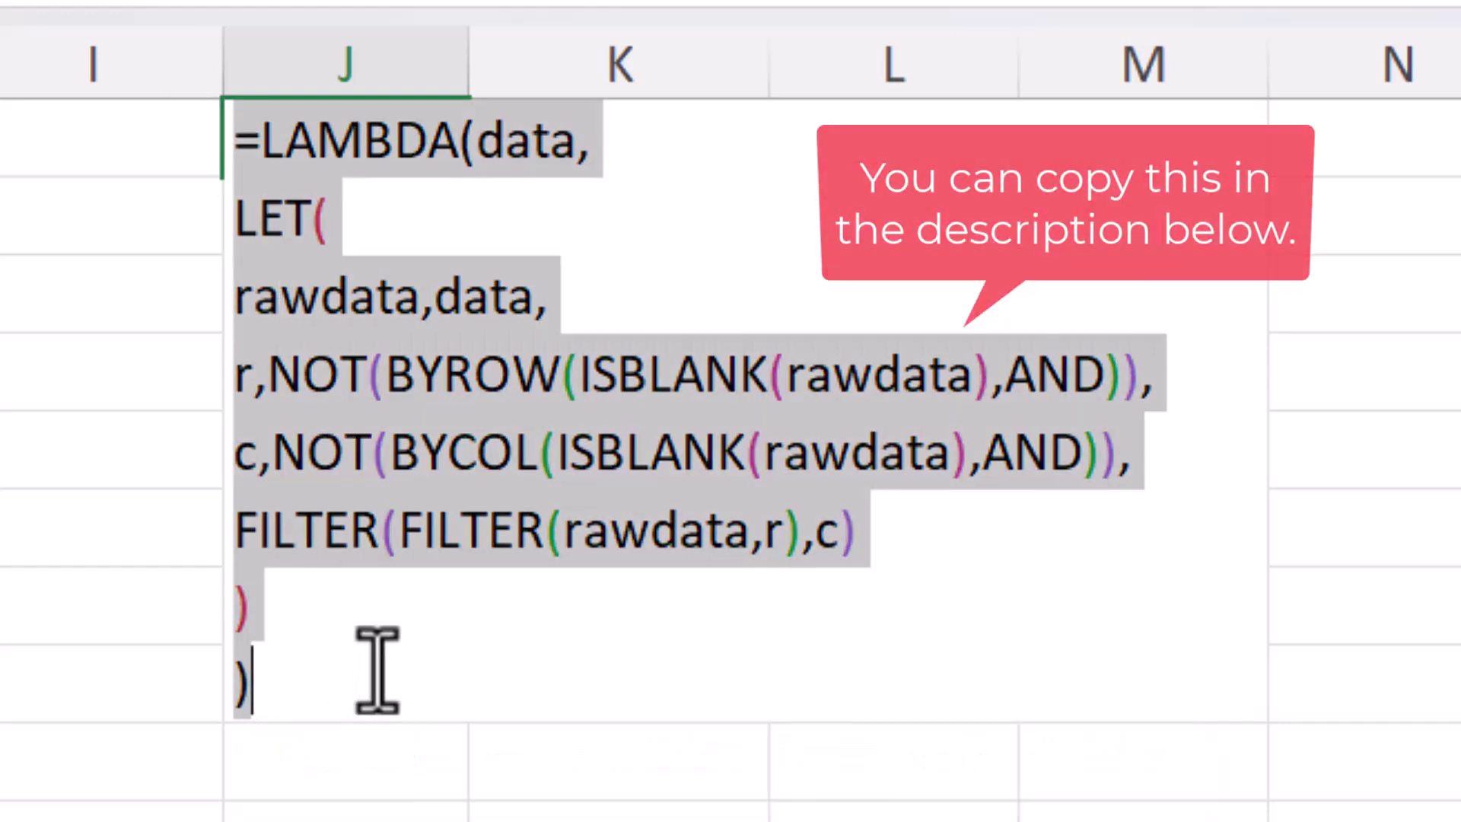
pyautogui.press('Return')
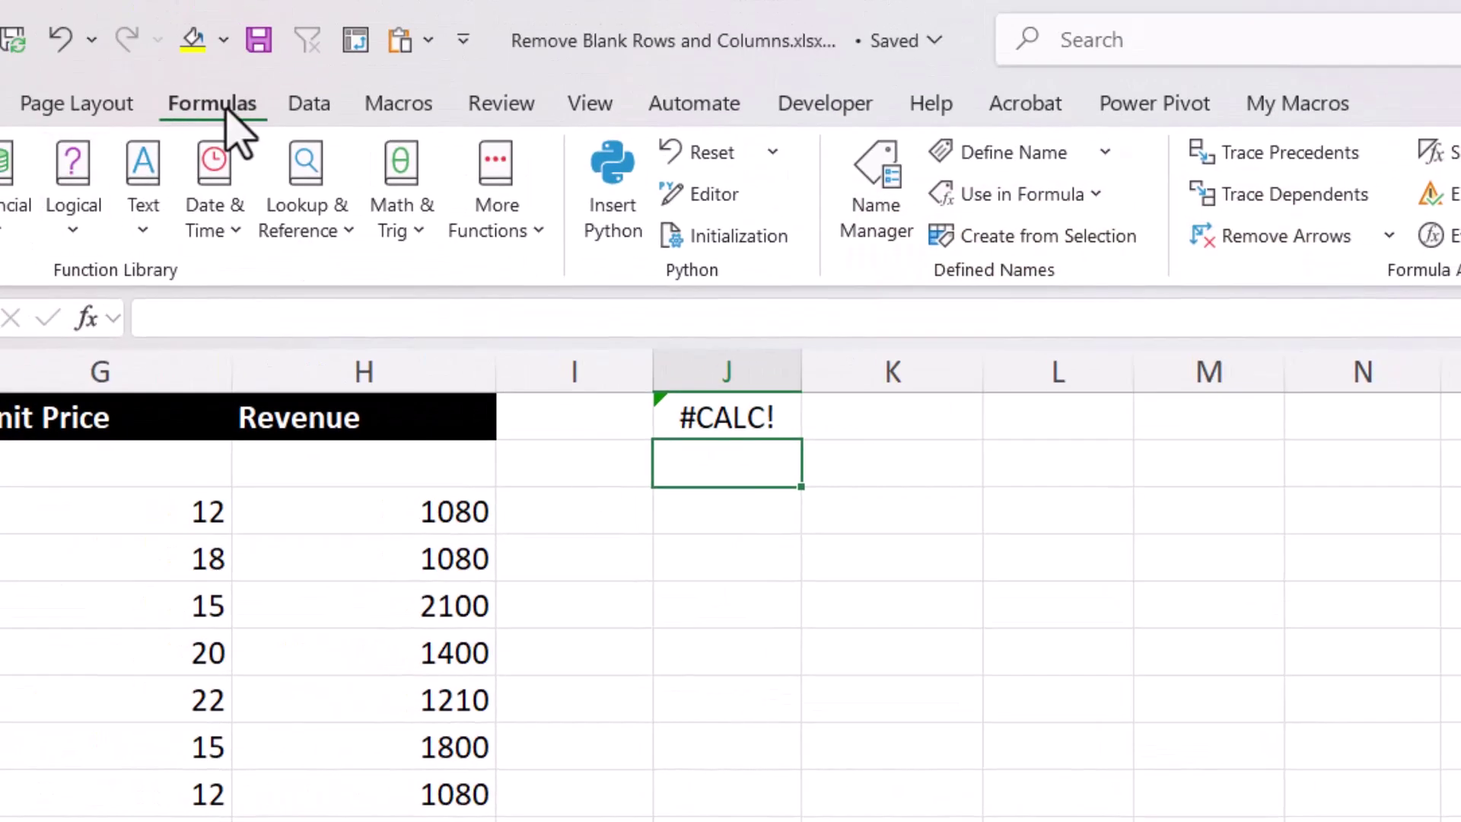
# Step: Define a new name REMOVE2 in Name Manager whose Refers to is the pasted LAMBDA formula
pyautogui.click(874, 219)
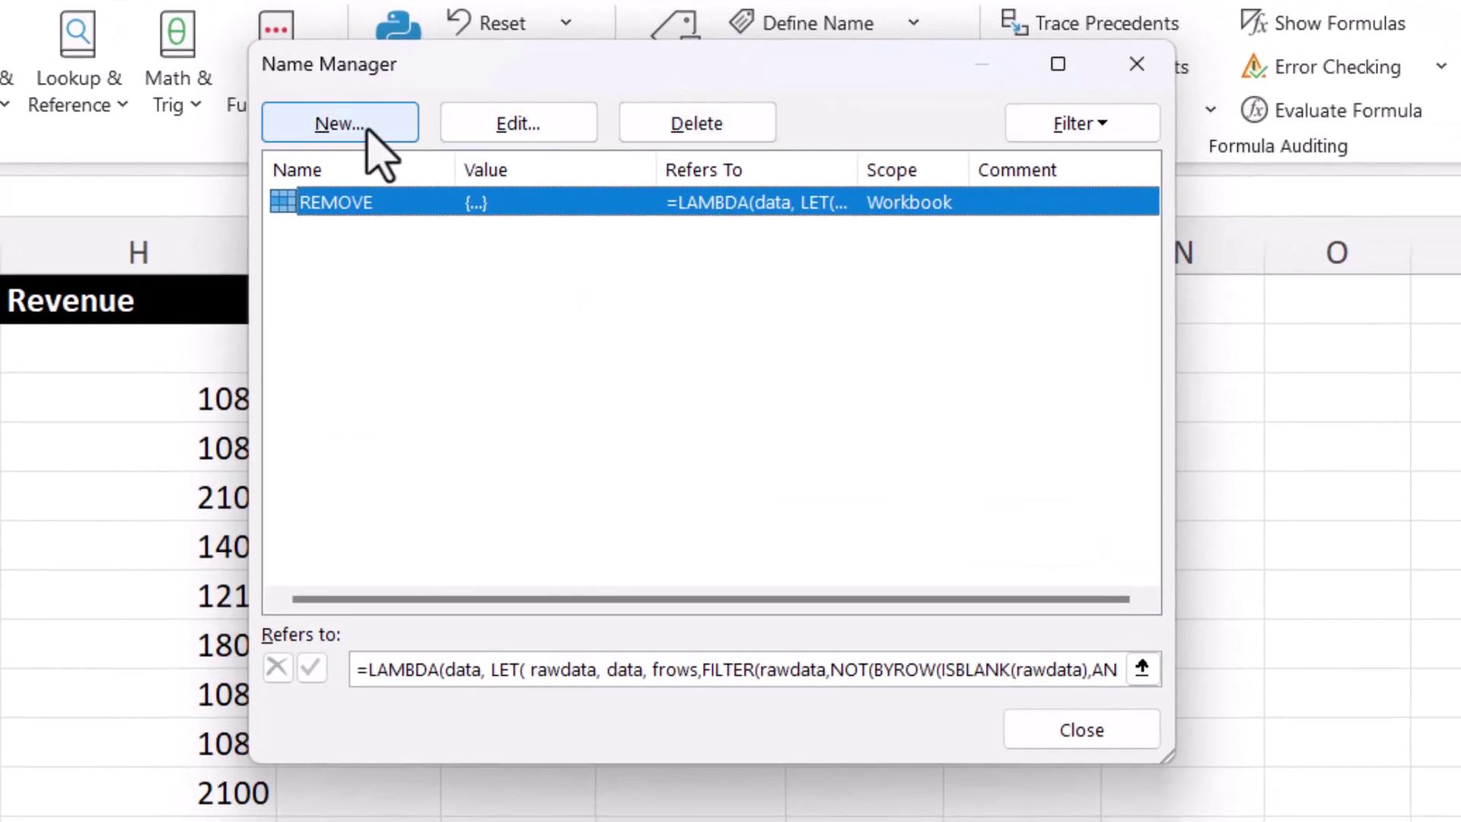
pyautogui.click(432, 177)
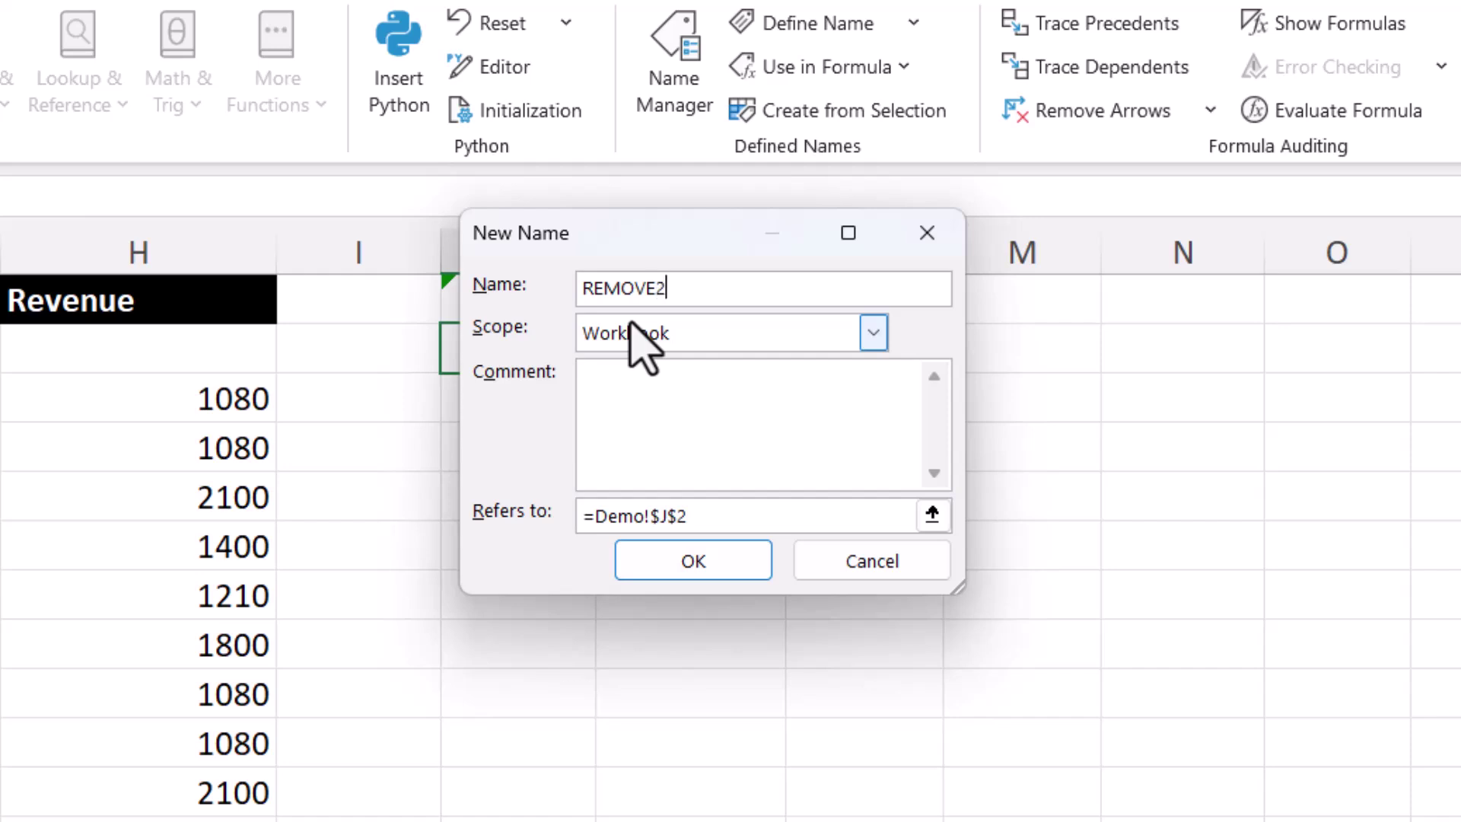
pyautogui.moveTo(718, 512); pyautogui.dragTo(568, 514)
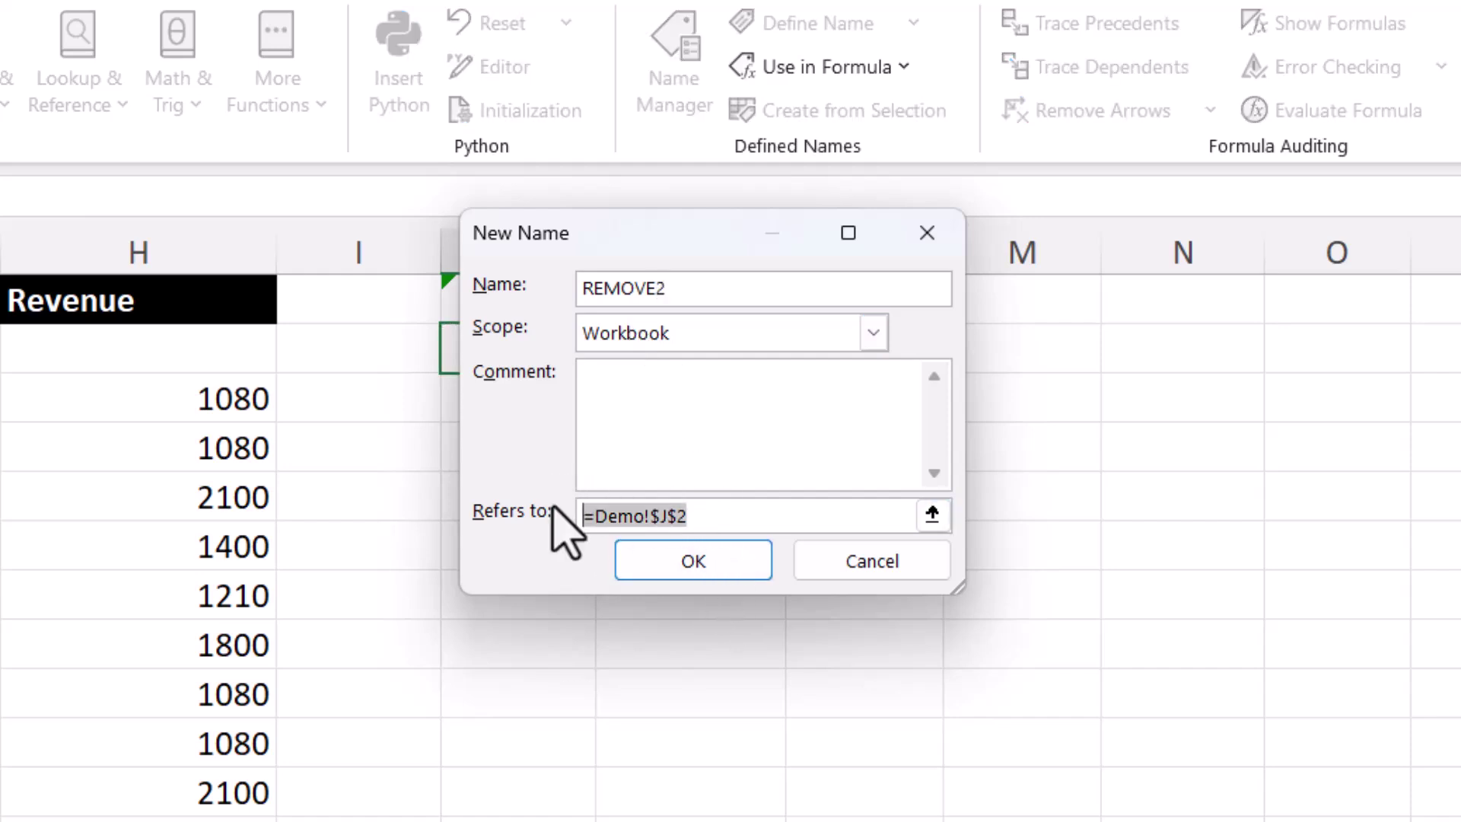
pyautogui.press('BackSpace')
pyautogui.hotkey('ctrl', 'v')
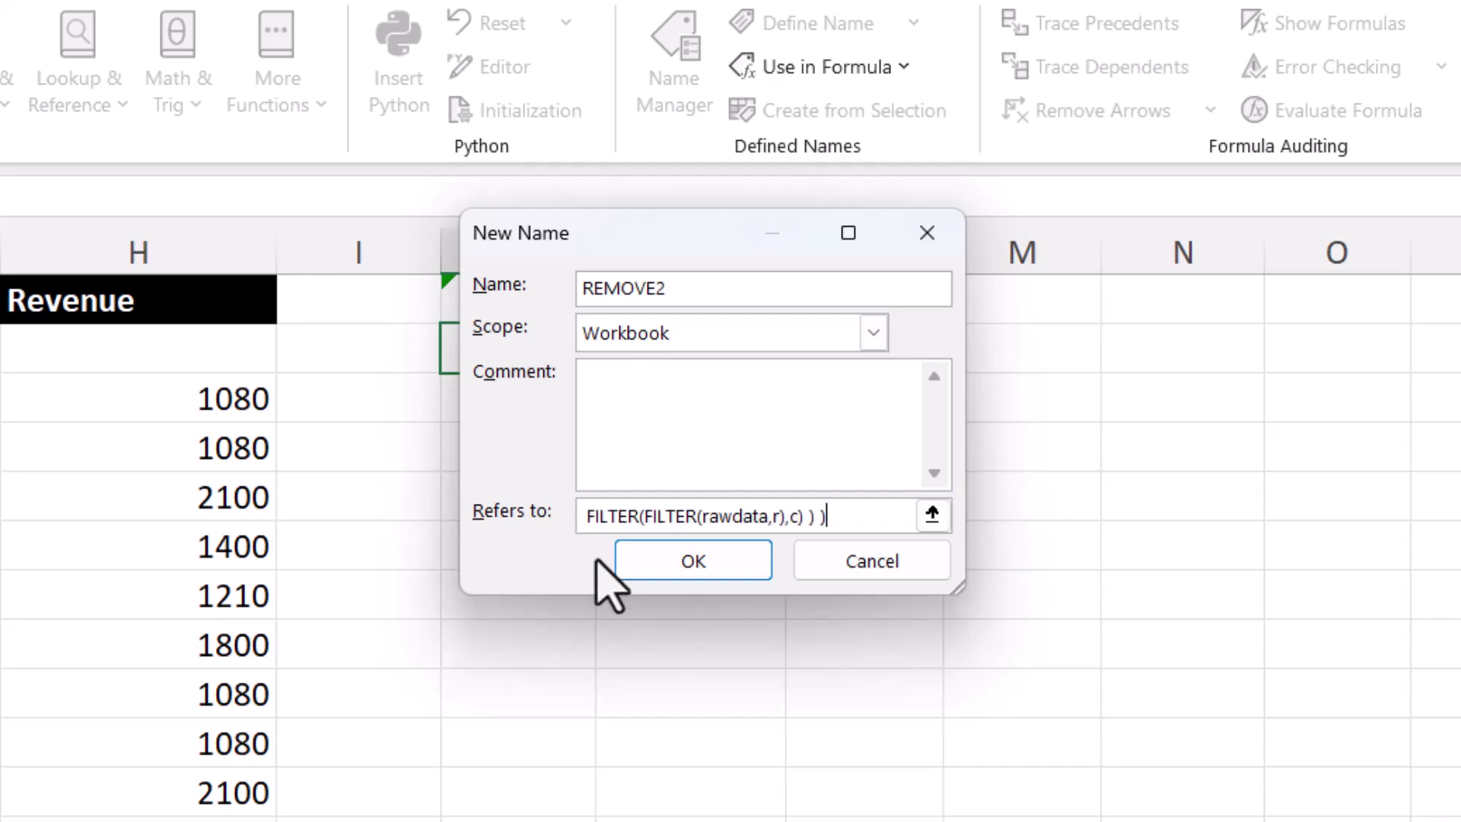
pyautogui.click(664, 563)
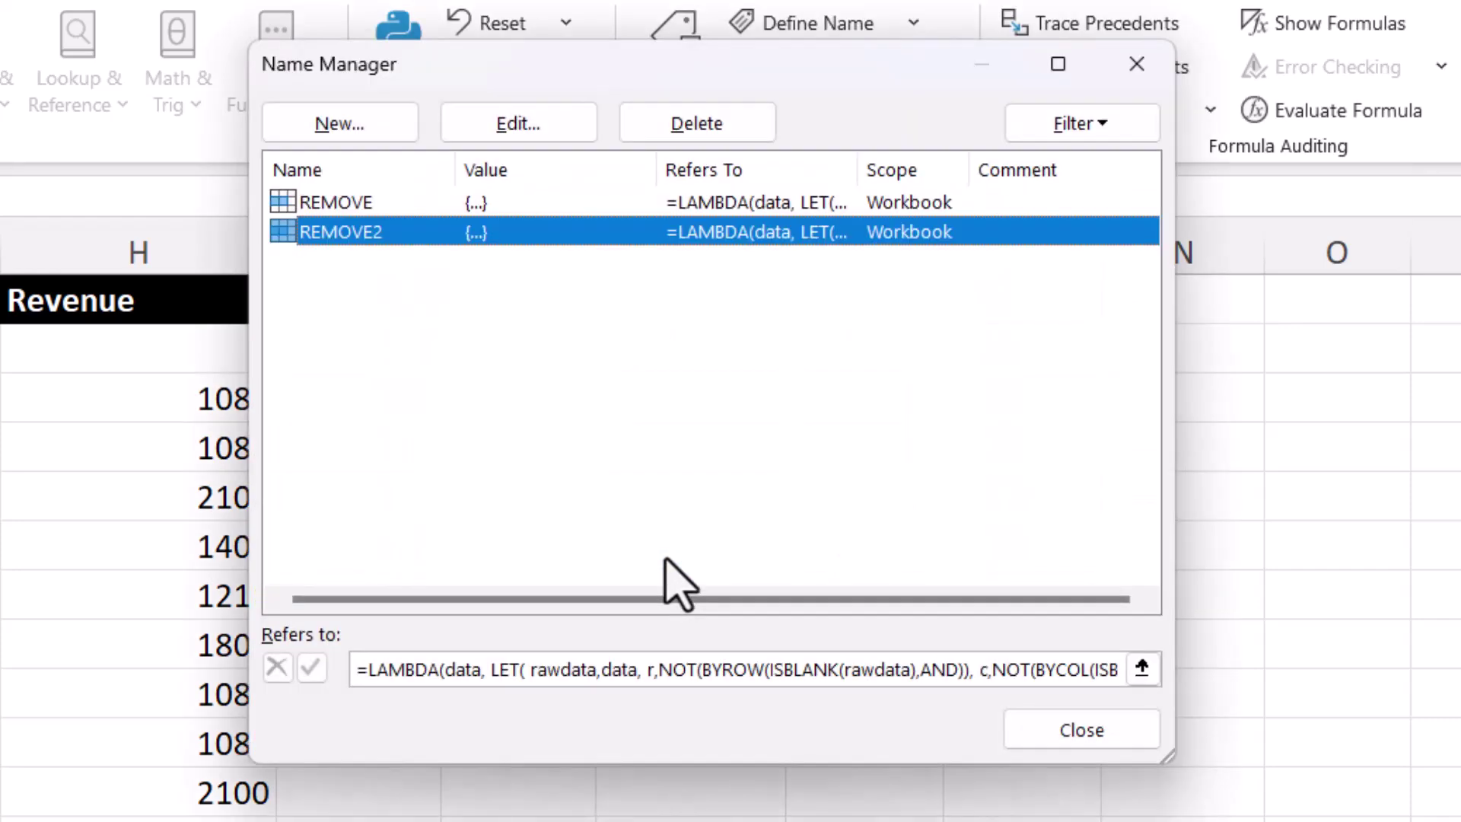
pyautogui.click(1046, 742)
pyautogui.click(514, 300)
# Step: Replace J1's formula with =remove2(A:.H) to spill the table without blank rows or columns
pyautogui.press('Delete')
pyautogui.write('=r')
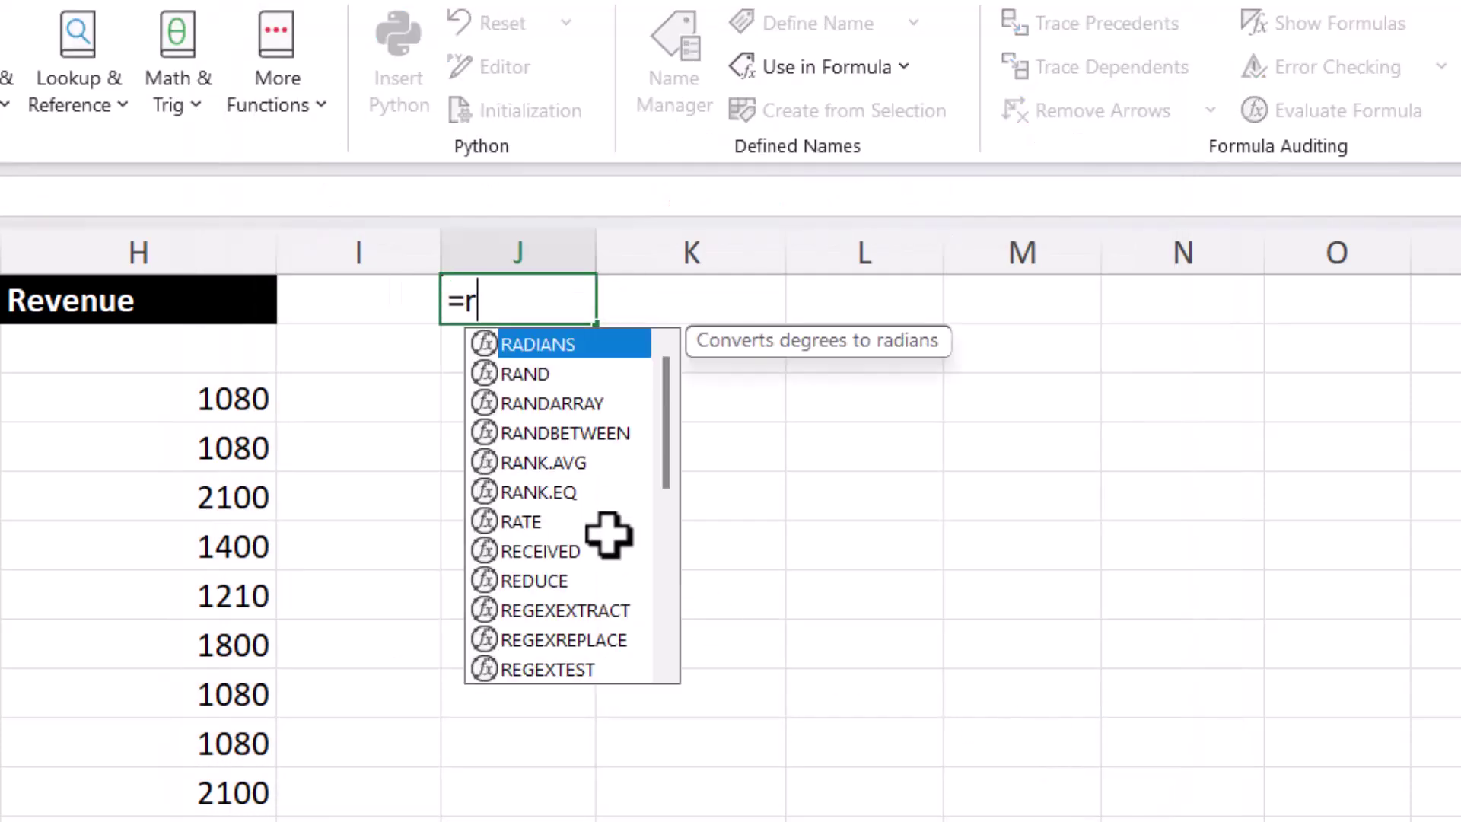
pyautogui.write('emove2')
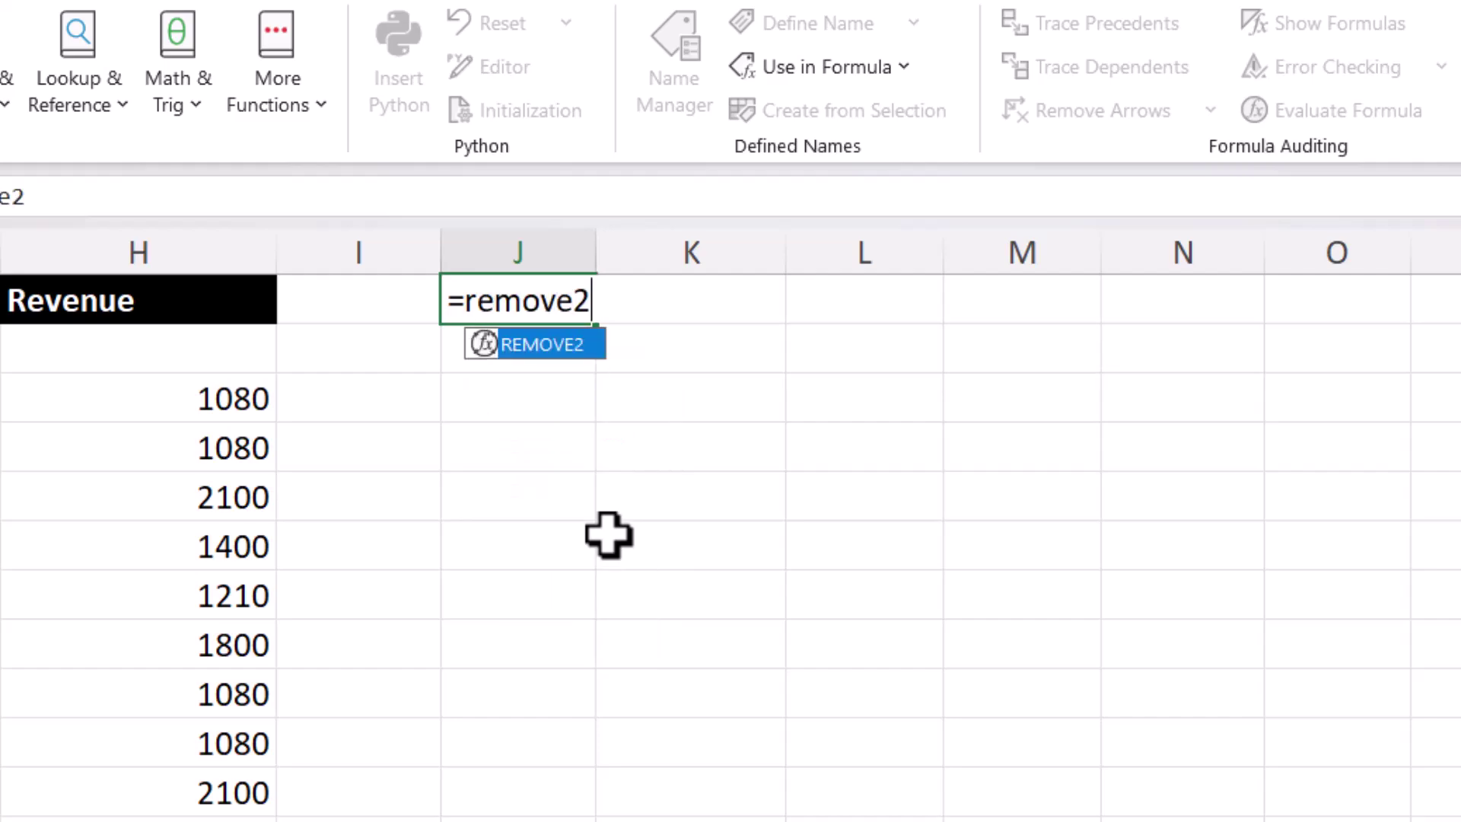
pyautogui.write('(')
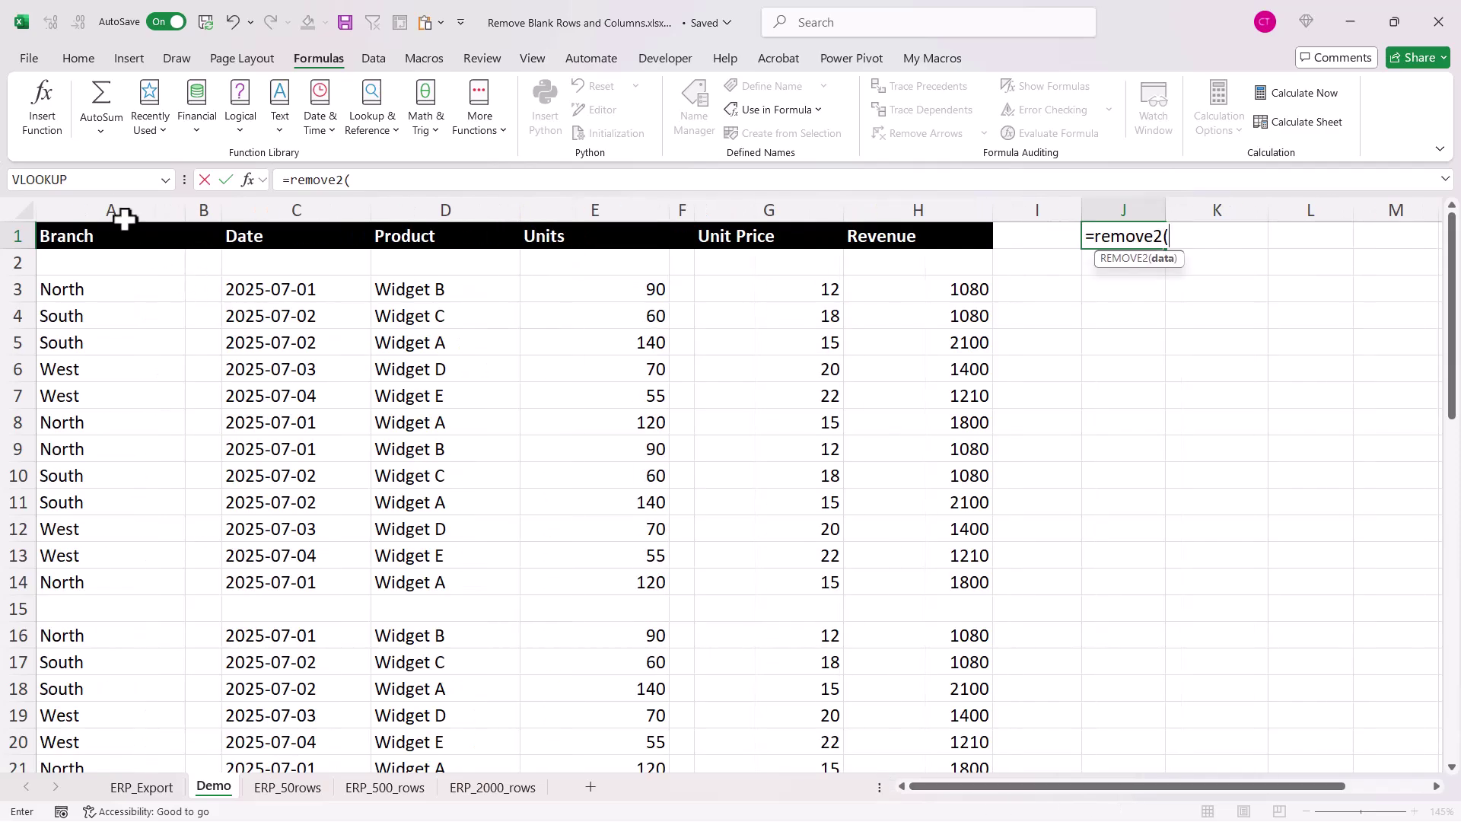
pyautogui.moveTo(117, 209); pyautogui.dragTo(942, 205)
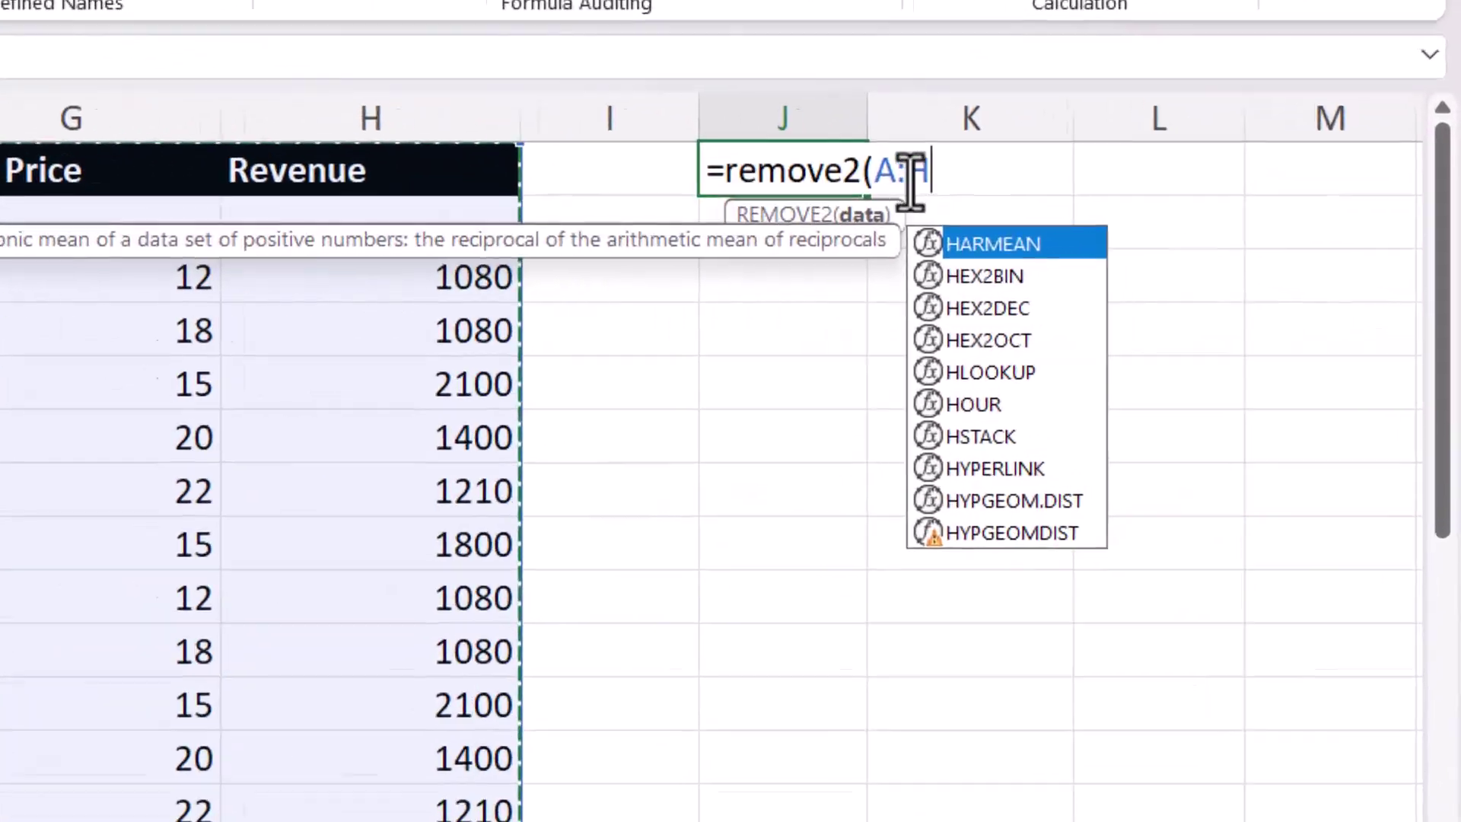
pyautogui.click(1141, 236)
pyautogui.write('.')
pyautogui.click(934, 158)
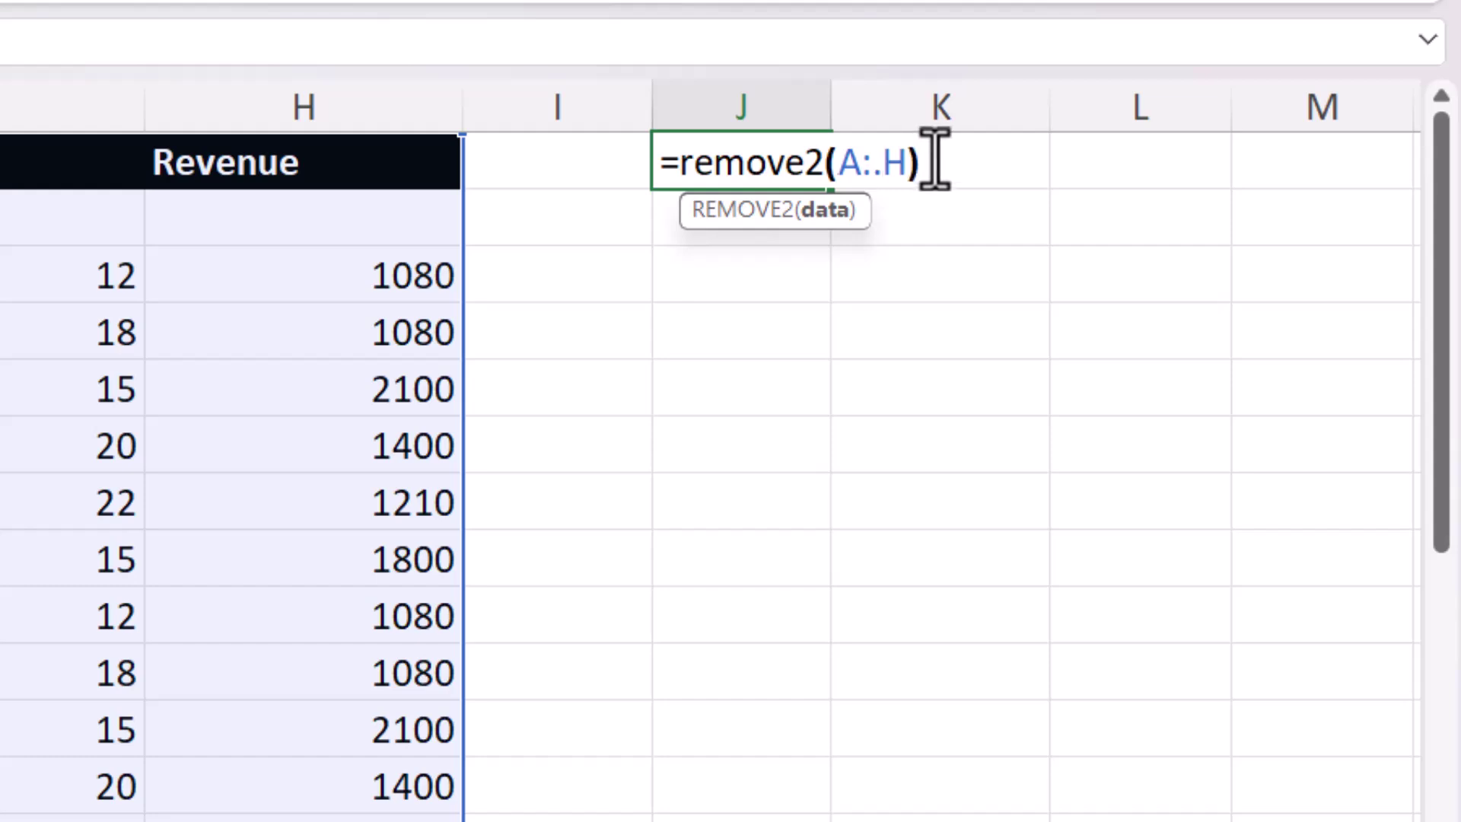
pyautogui.press('Return')
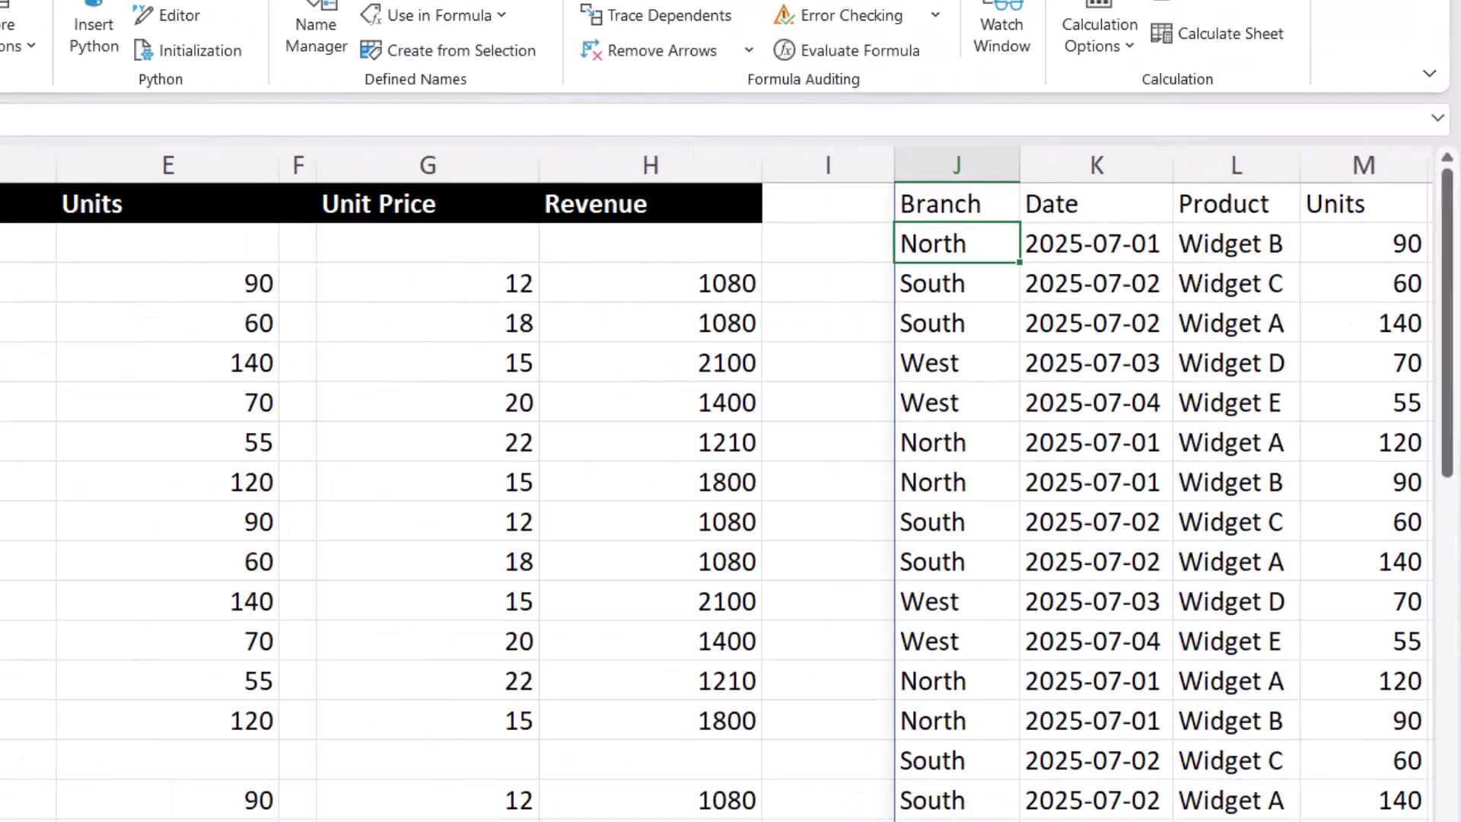